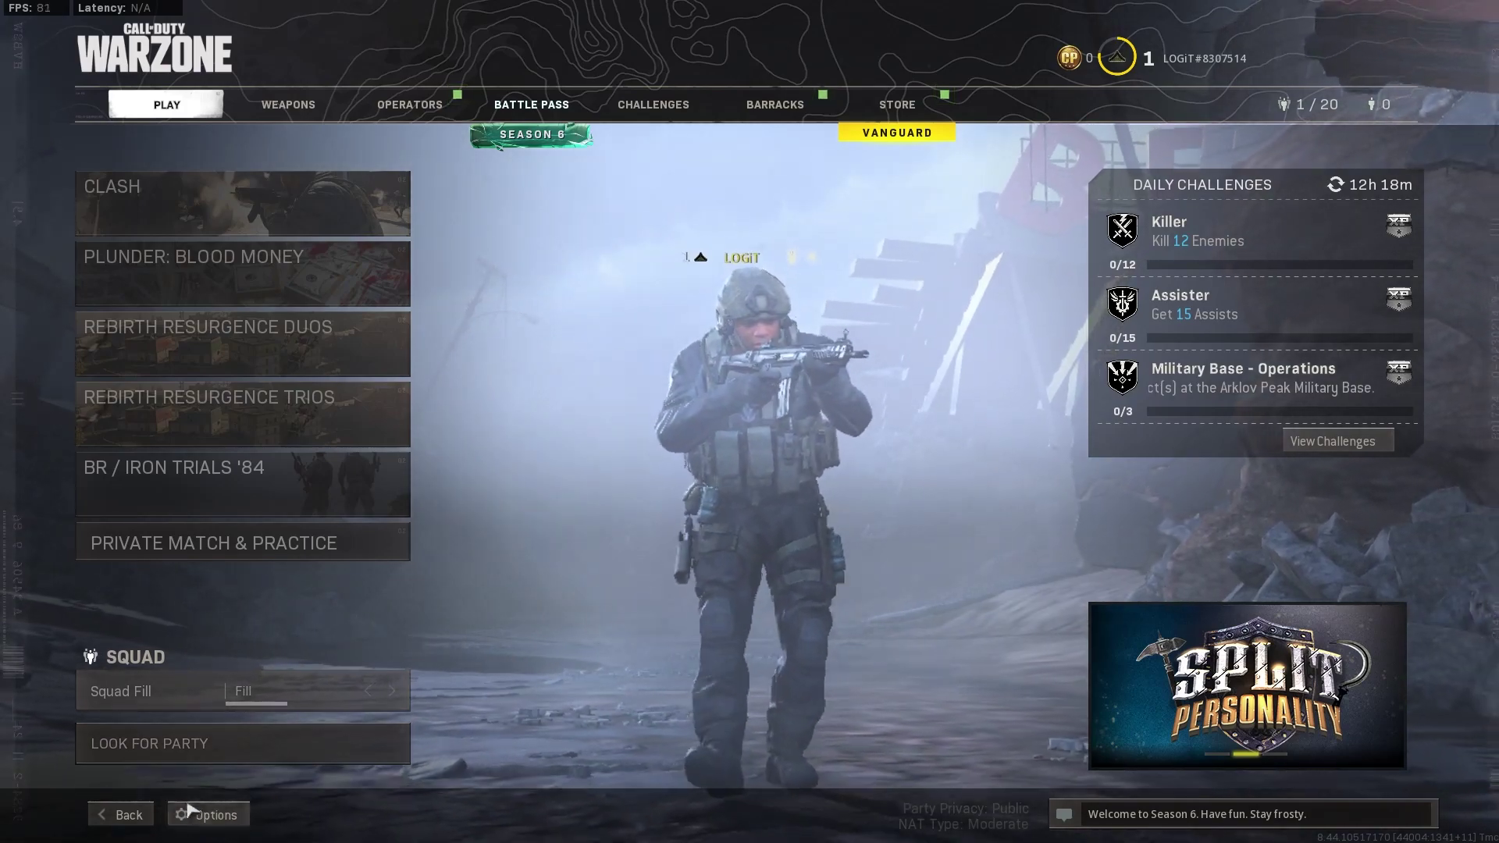
Open Warzone's Options menu from the lobby, landing on the General tab
click(196, 812)
Review Field of View 60.00 and disabled tooltips on the General tab, then move to Graphics
click(295, 106)
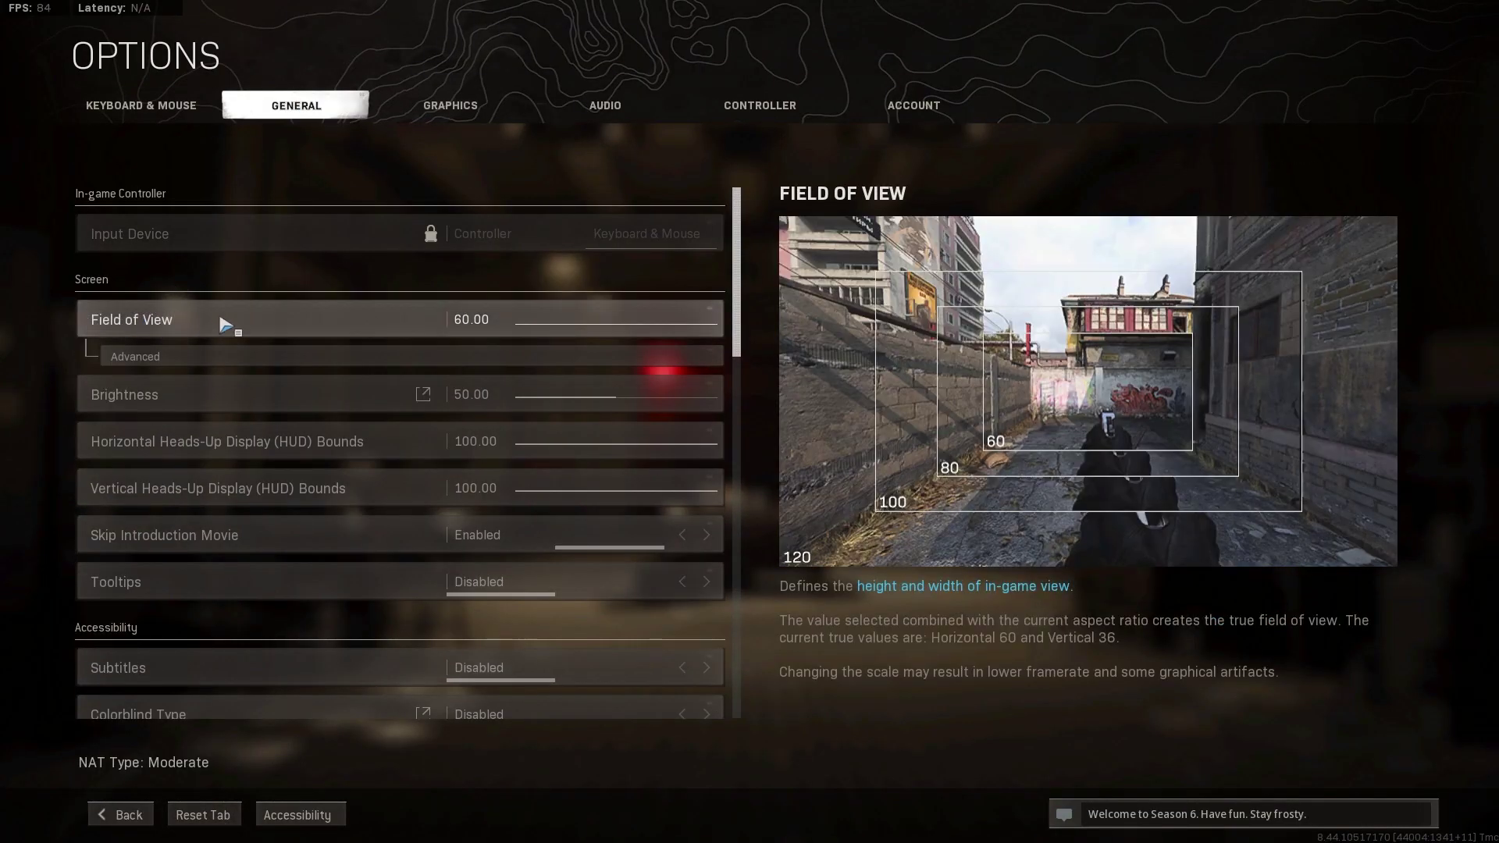
click(492, 320)
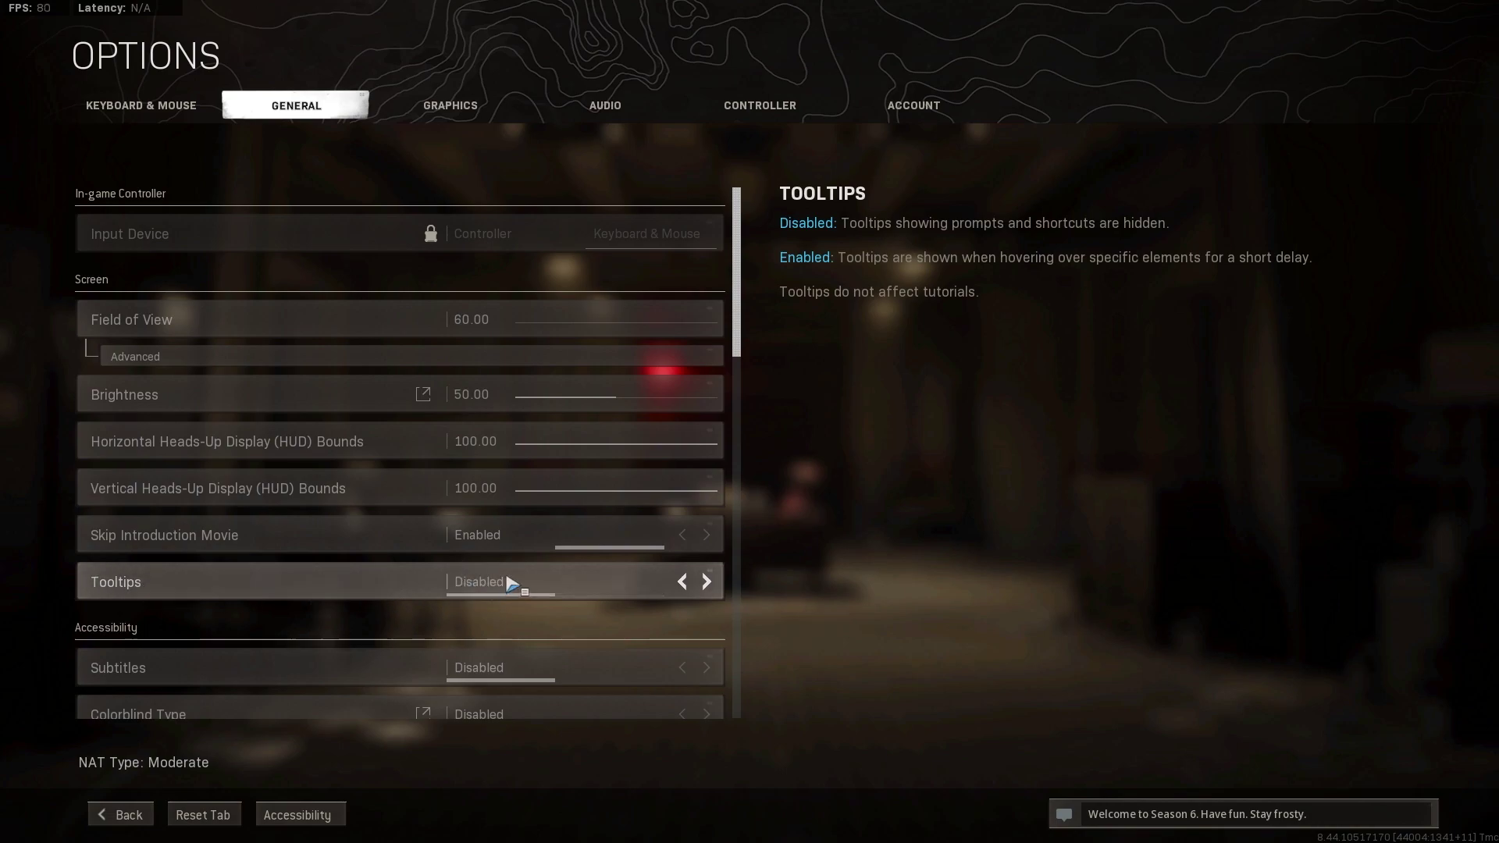
click(443, 107)
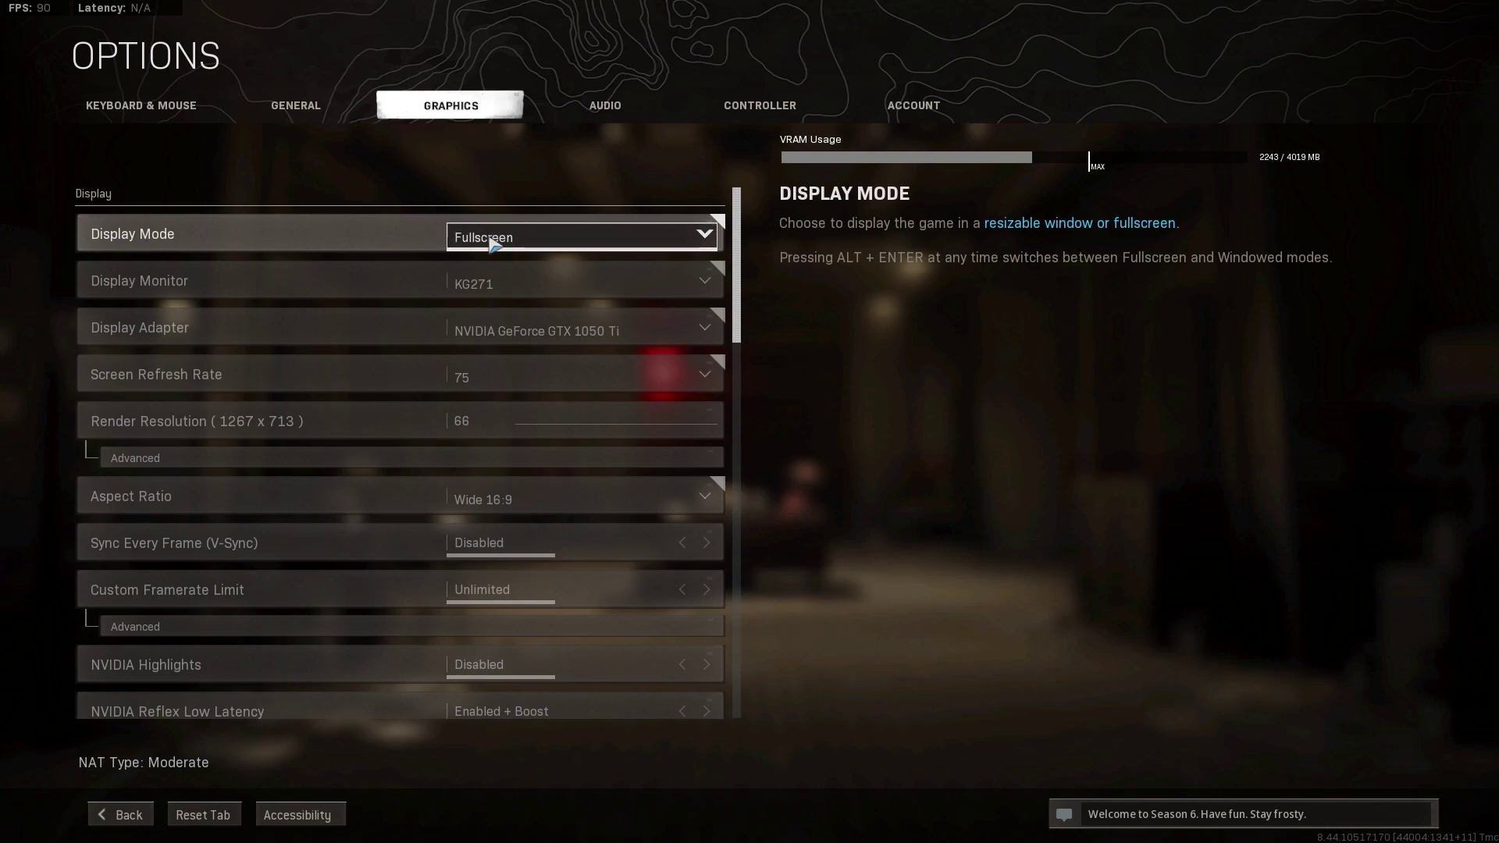
Keep refresh rate at 75, set render resolution 66, and drop textures to Very Low with streaming disabled
click(461, 372)
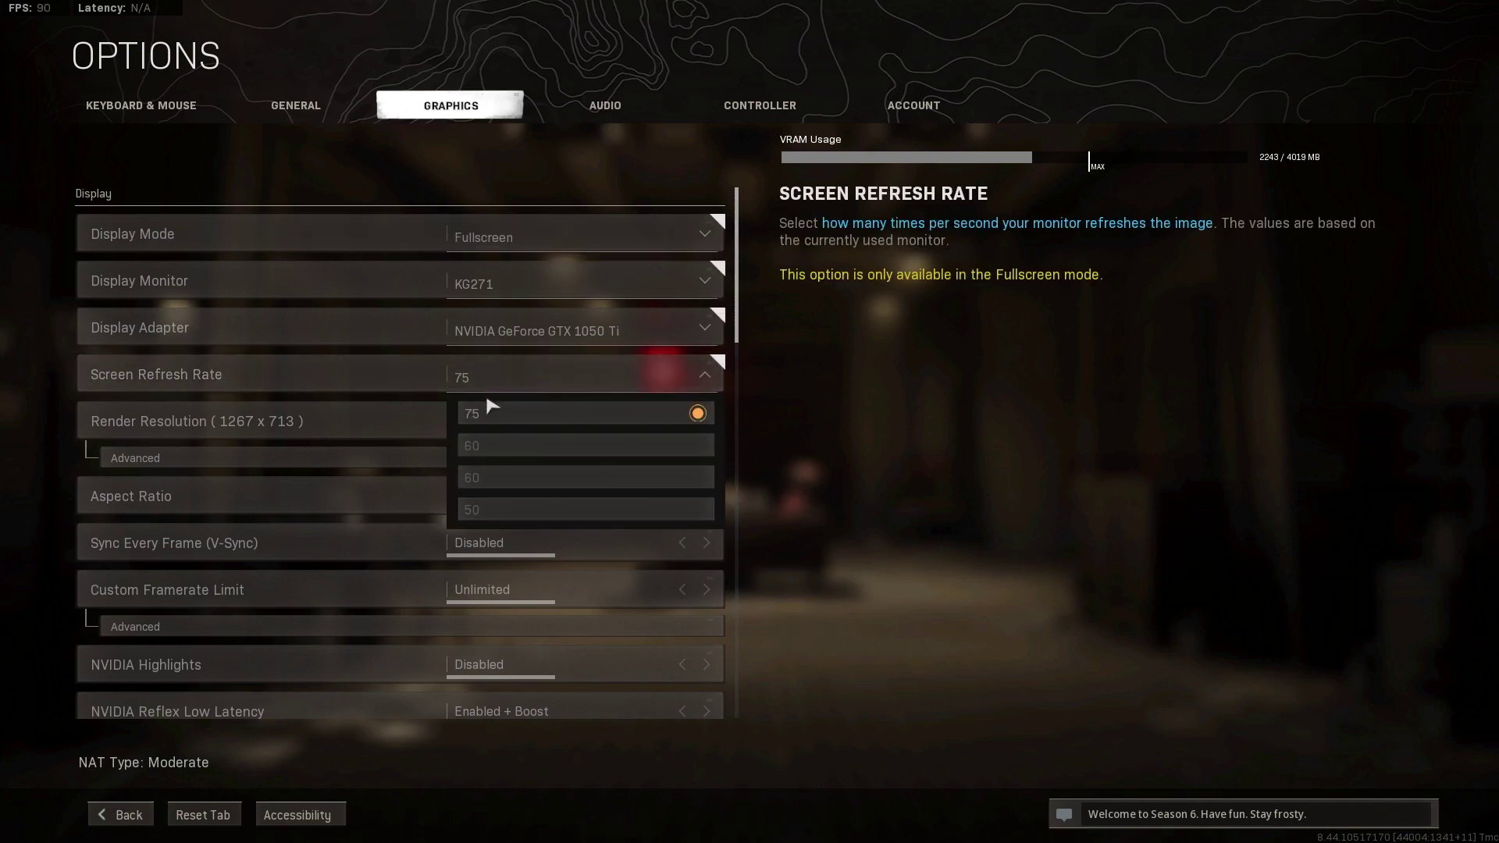
click(461, 372)
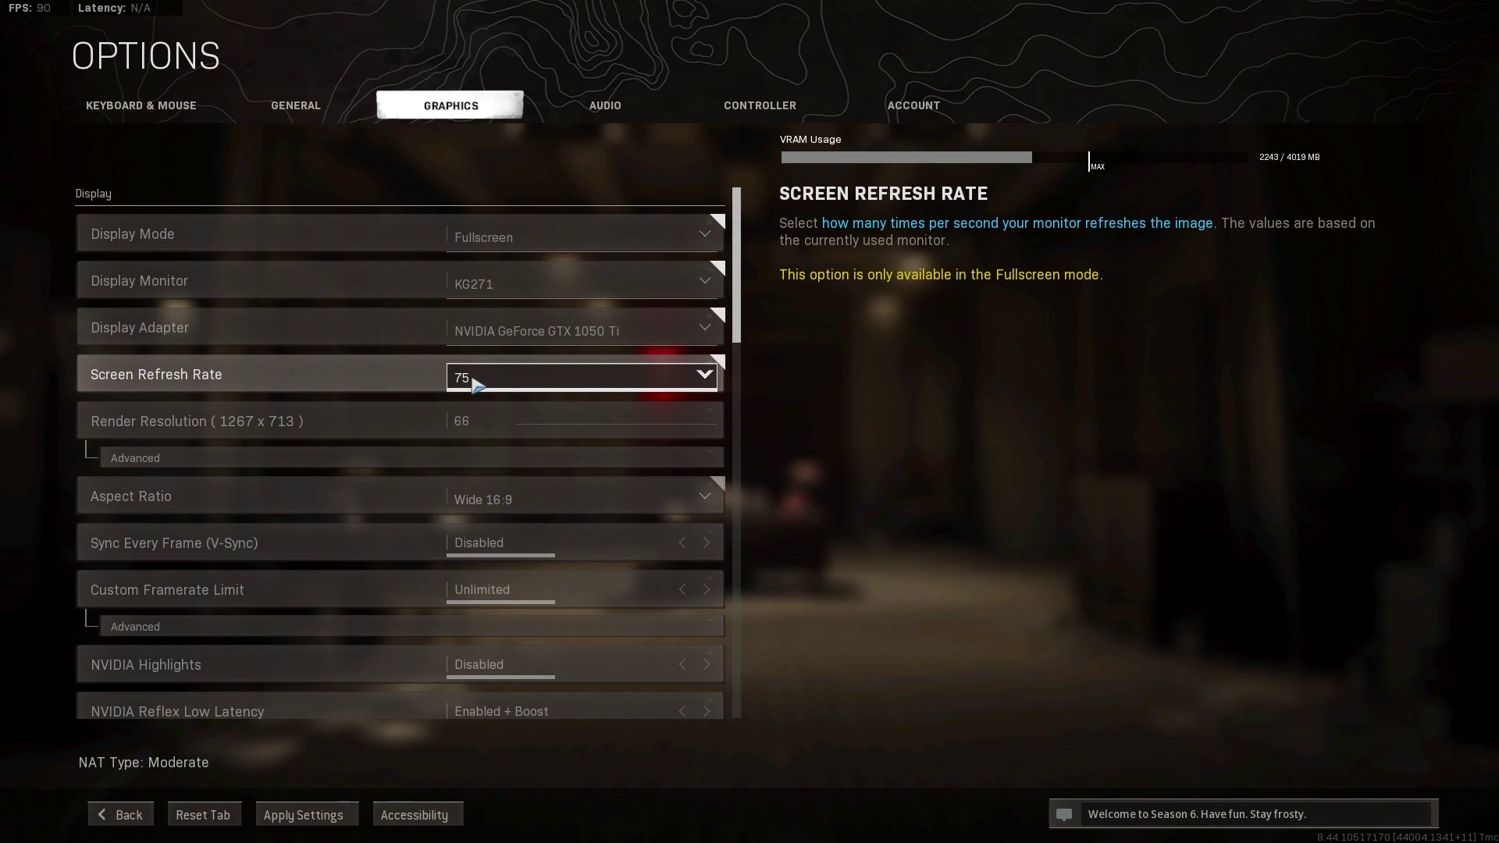
click(464, 428)
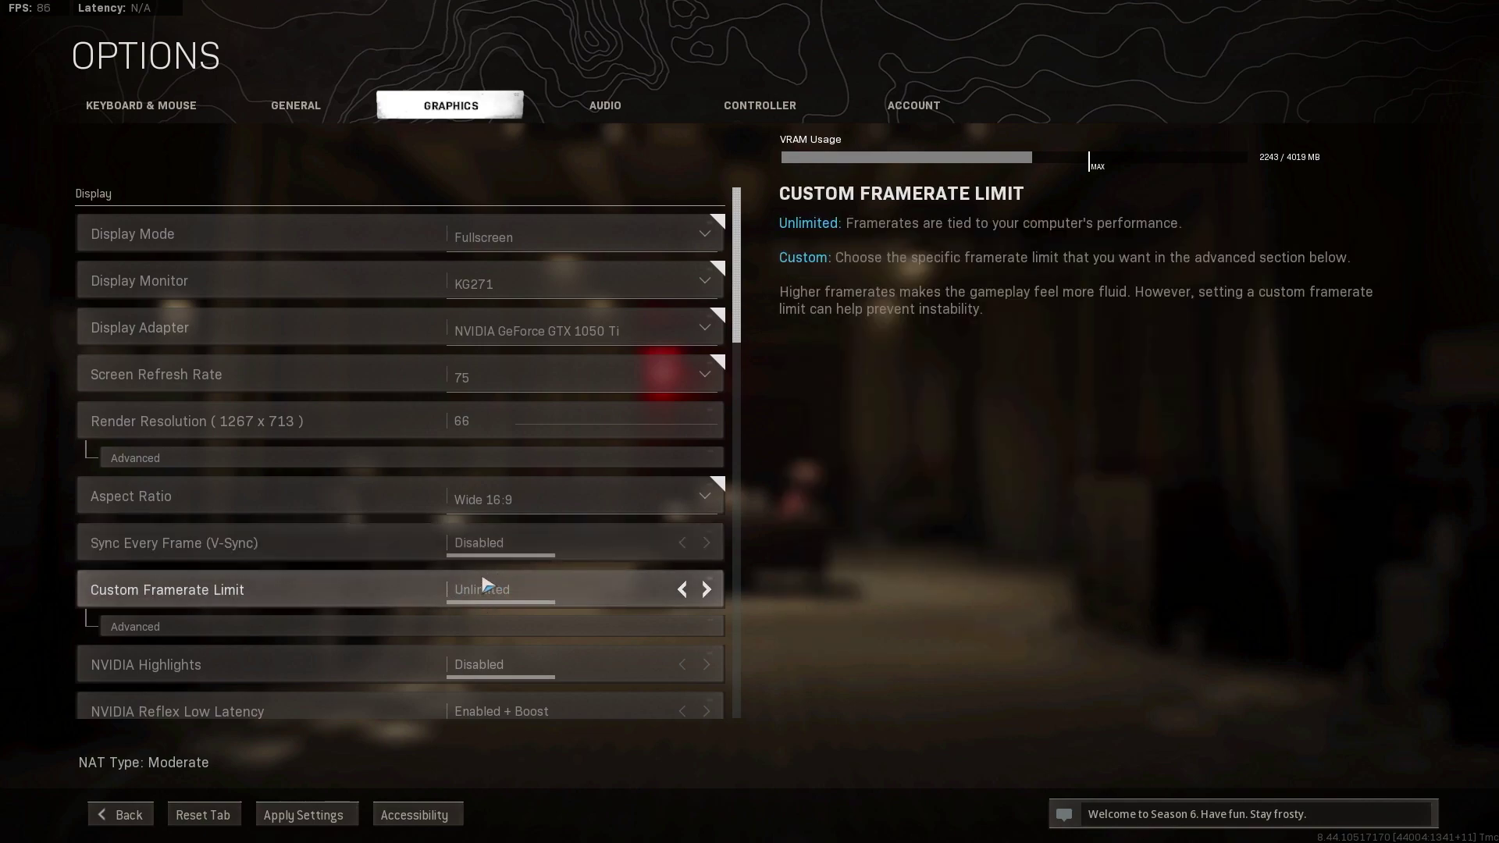
scroll(484, 595, down, 4)
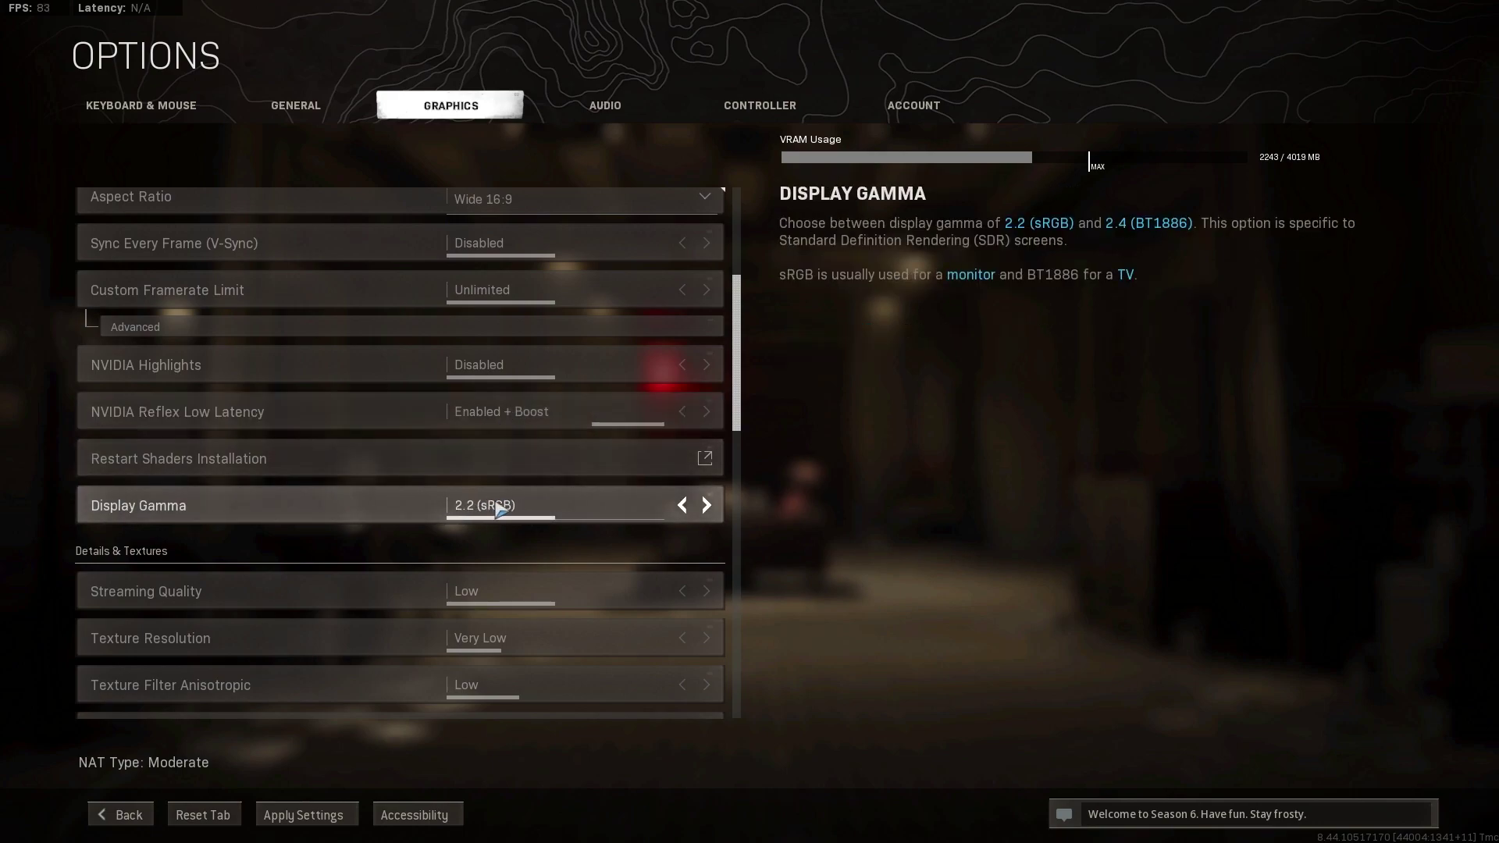
scroll(499, 508, down, 4)
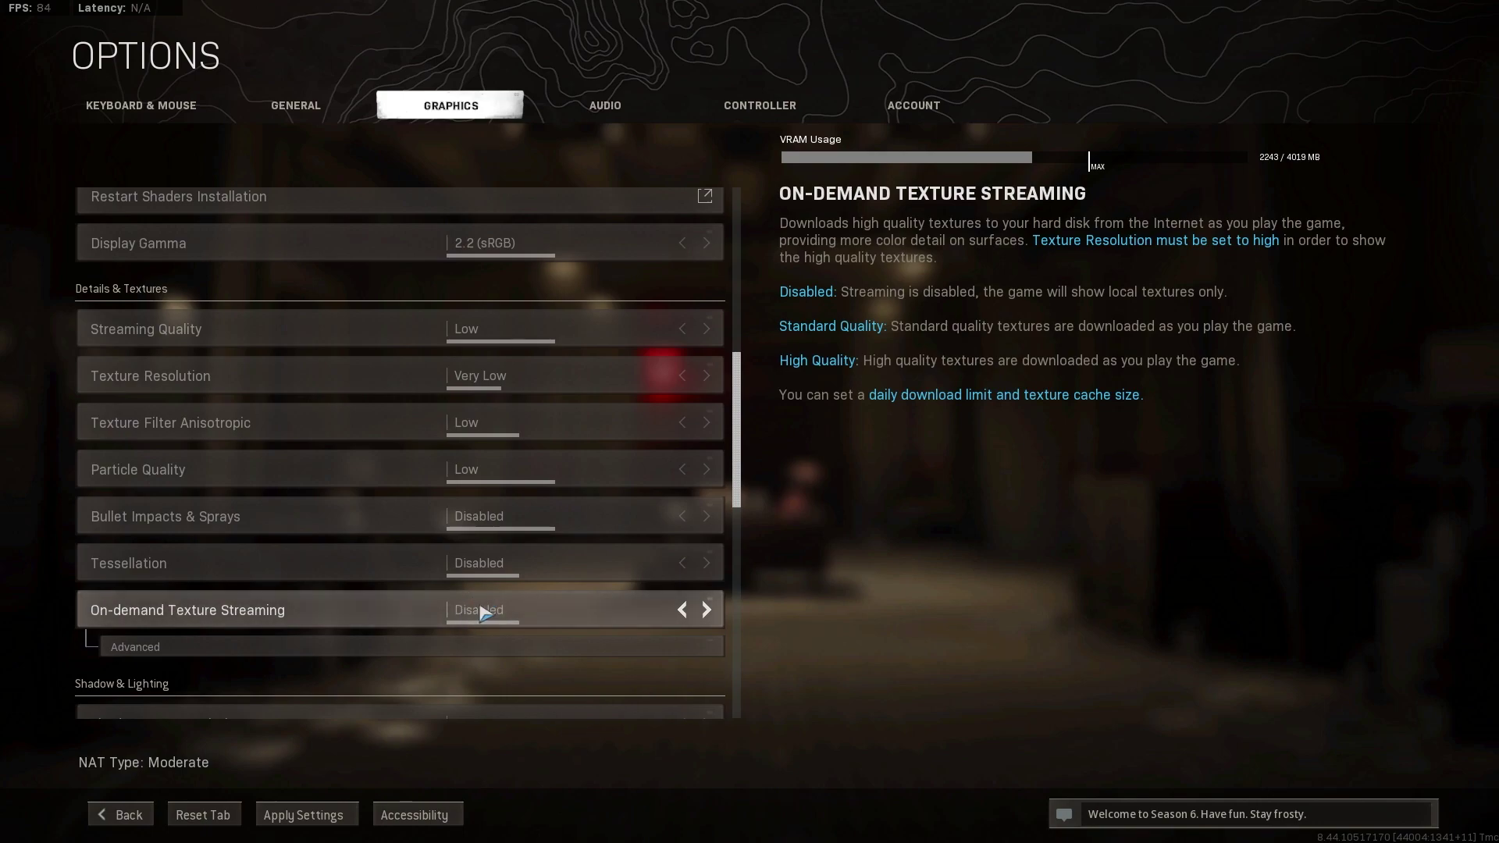
Set shadows and lighting Low, anti-aliasing off, filmic strength 1.00, blur disabled, and apply
scroll(512, 524, down, 8)
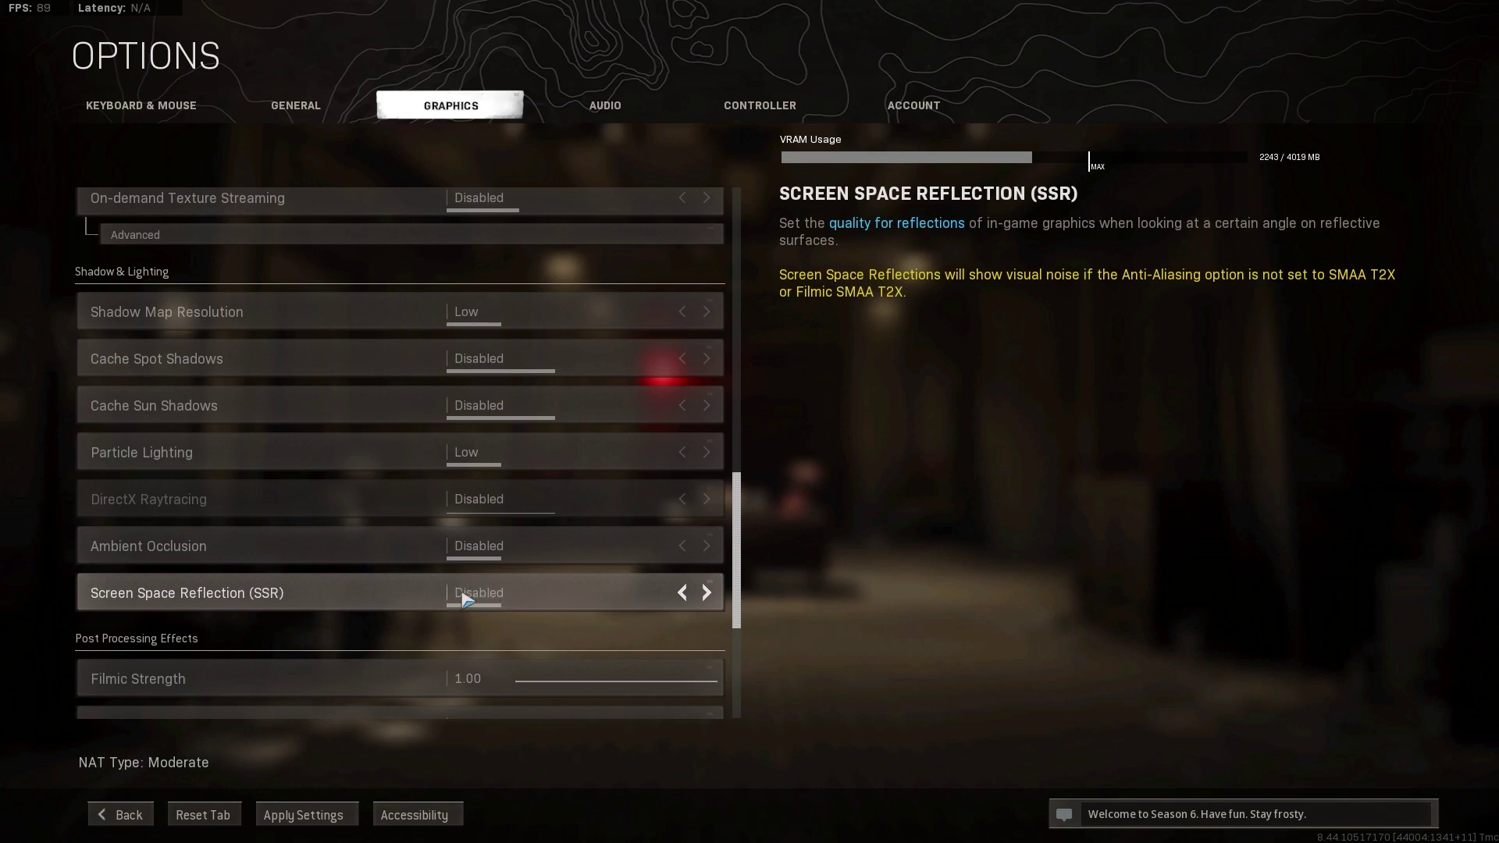
scroll(513, 604, down, 4)
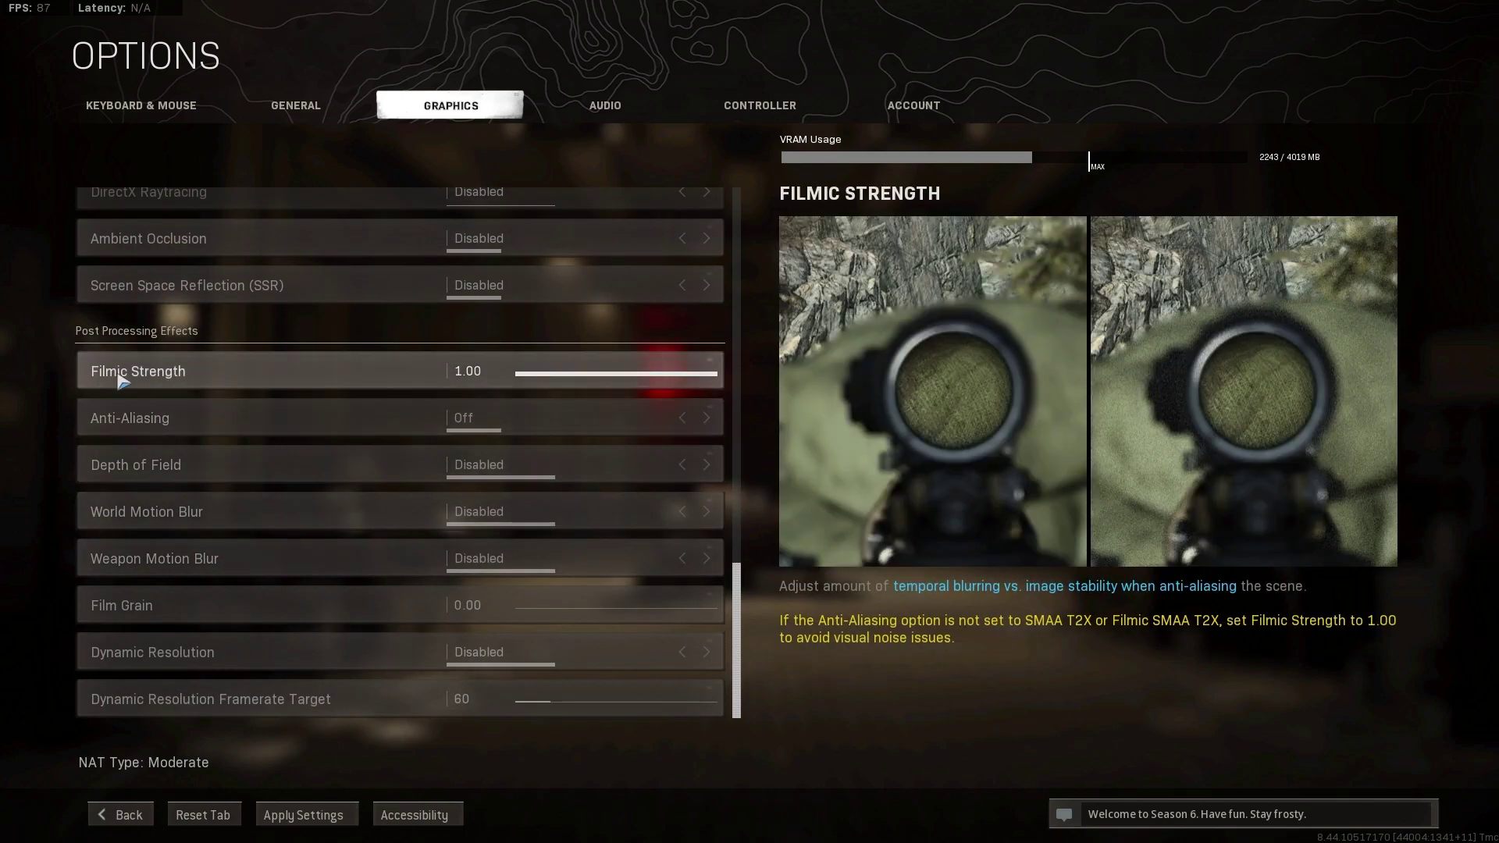
click(464, 370)
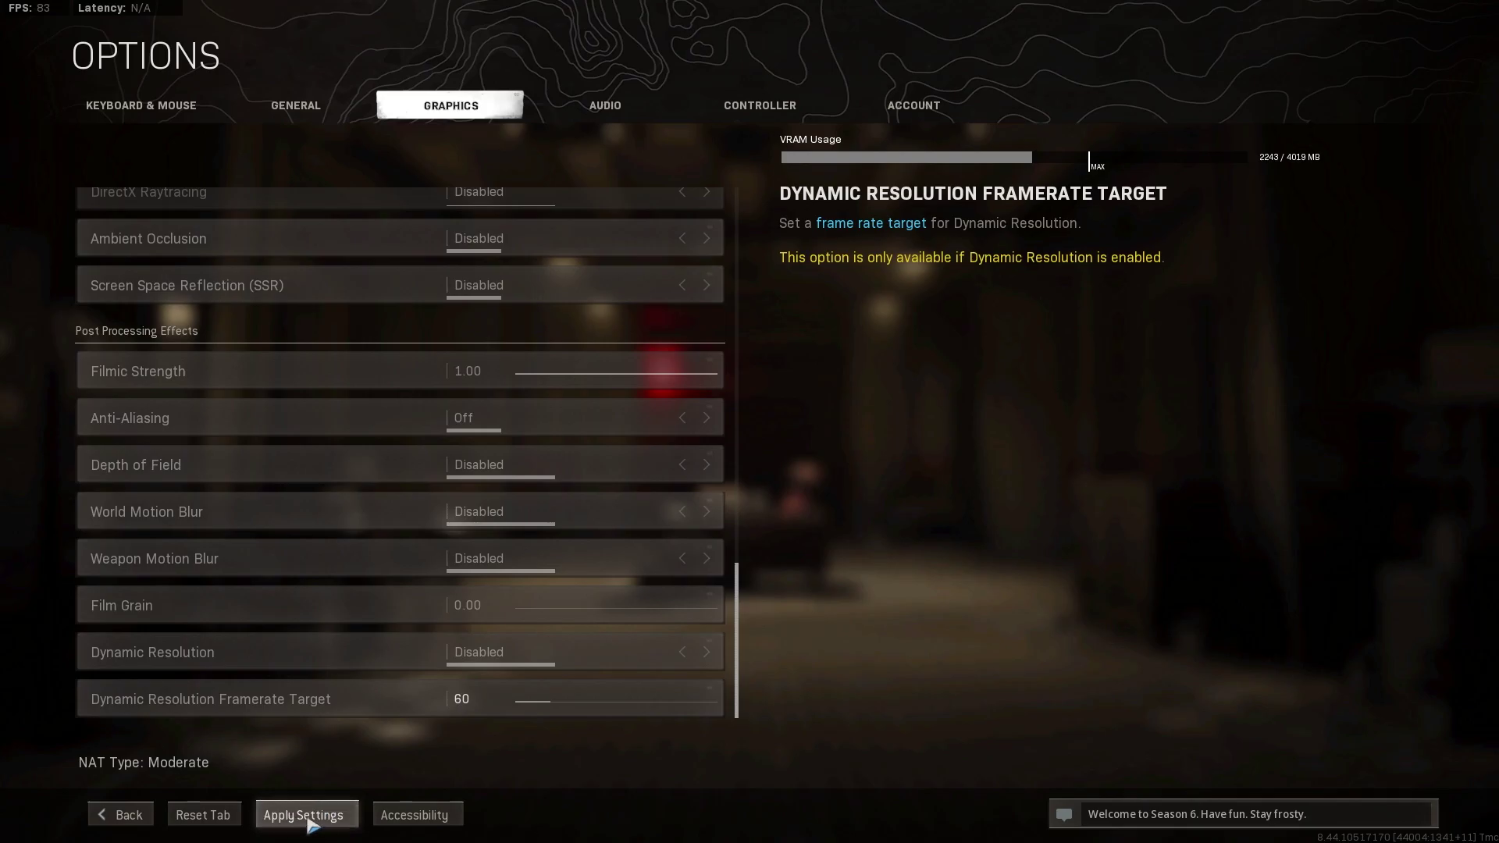
click(121, 814)
Quit Warzone to the desktop and launch Windows Settings from the Start menu
click(117, 813)
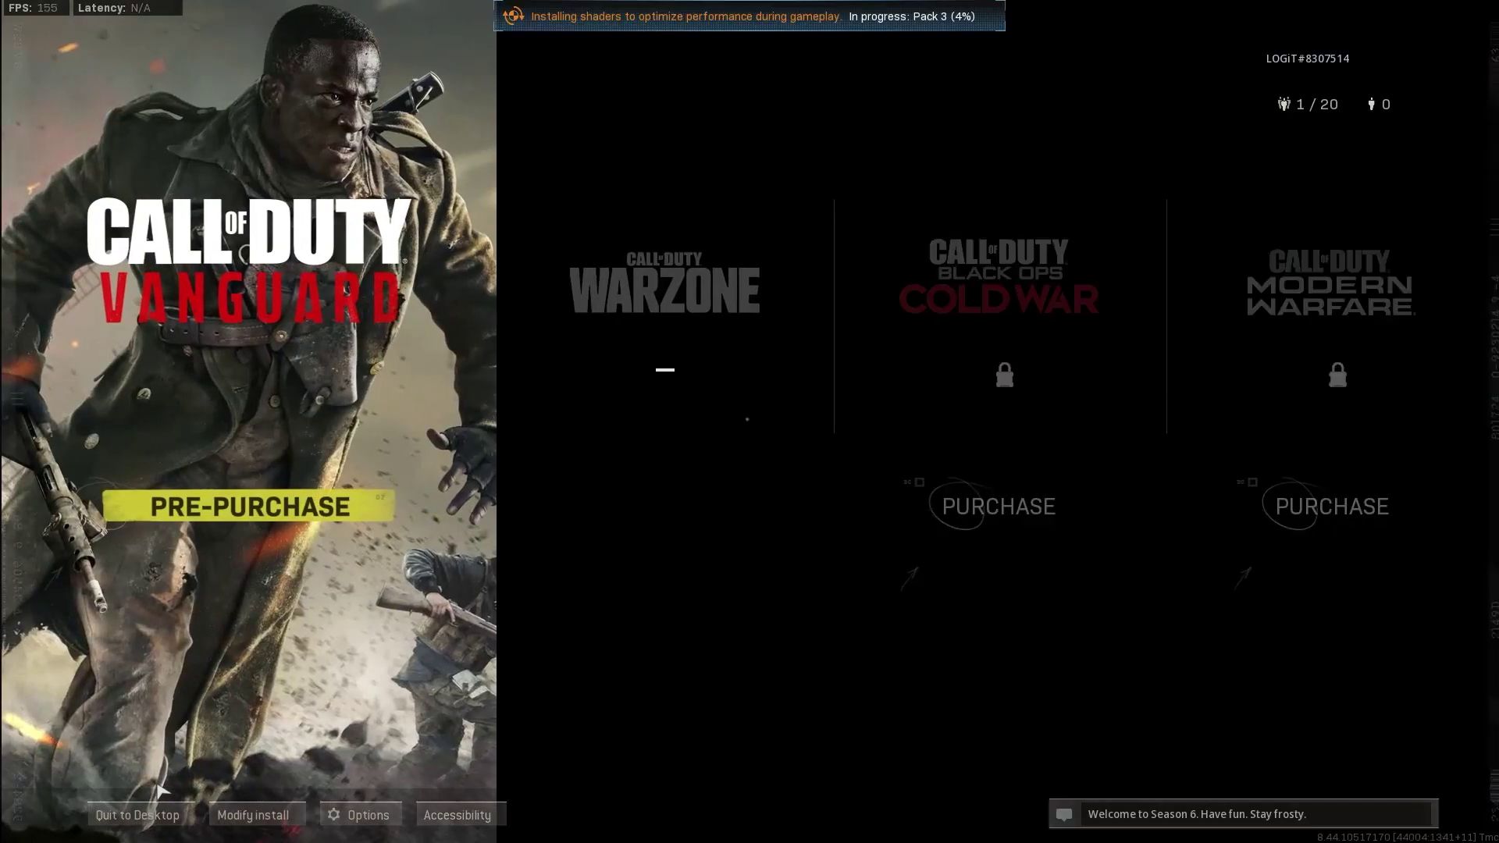
click(141, 812)
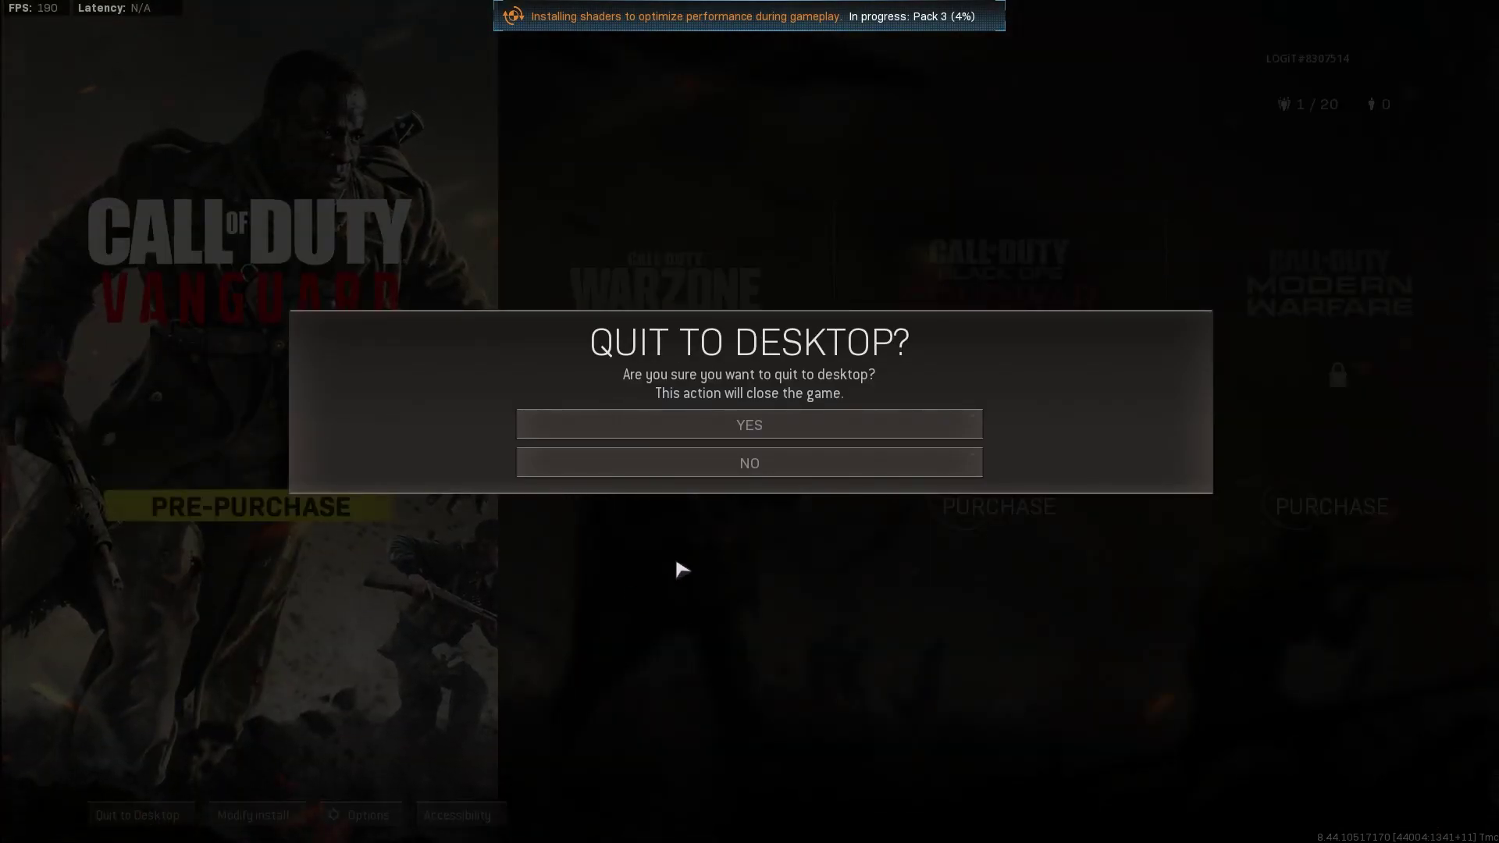
click(738, 424)
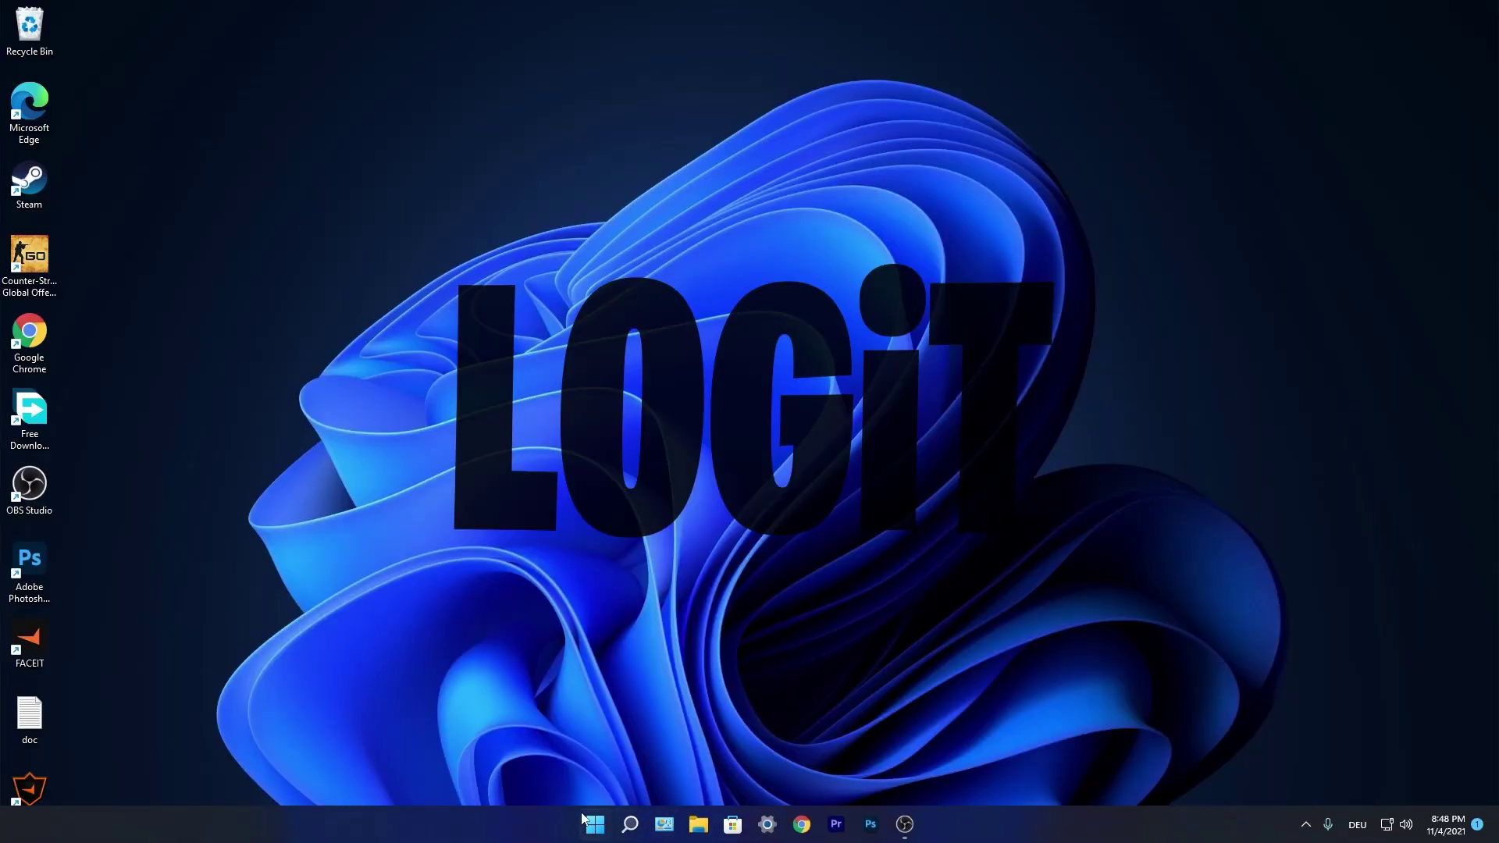
click(597, 823)
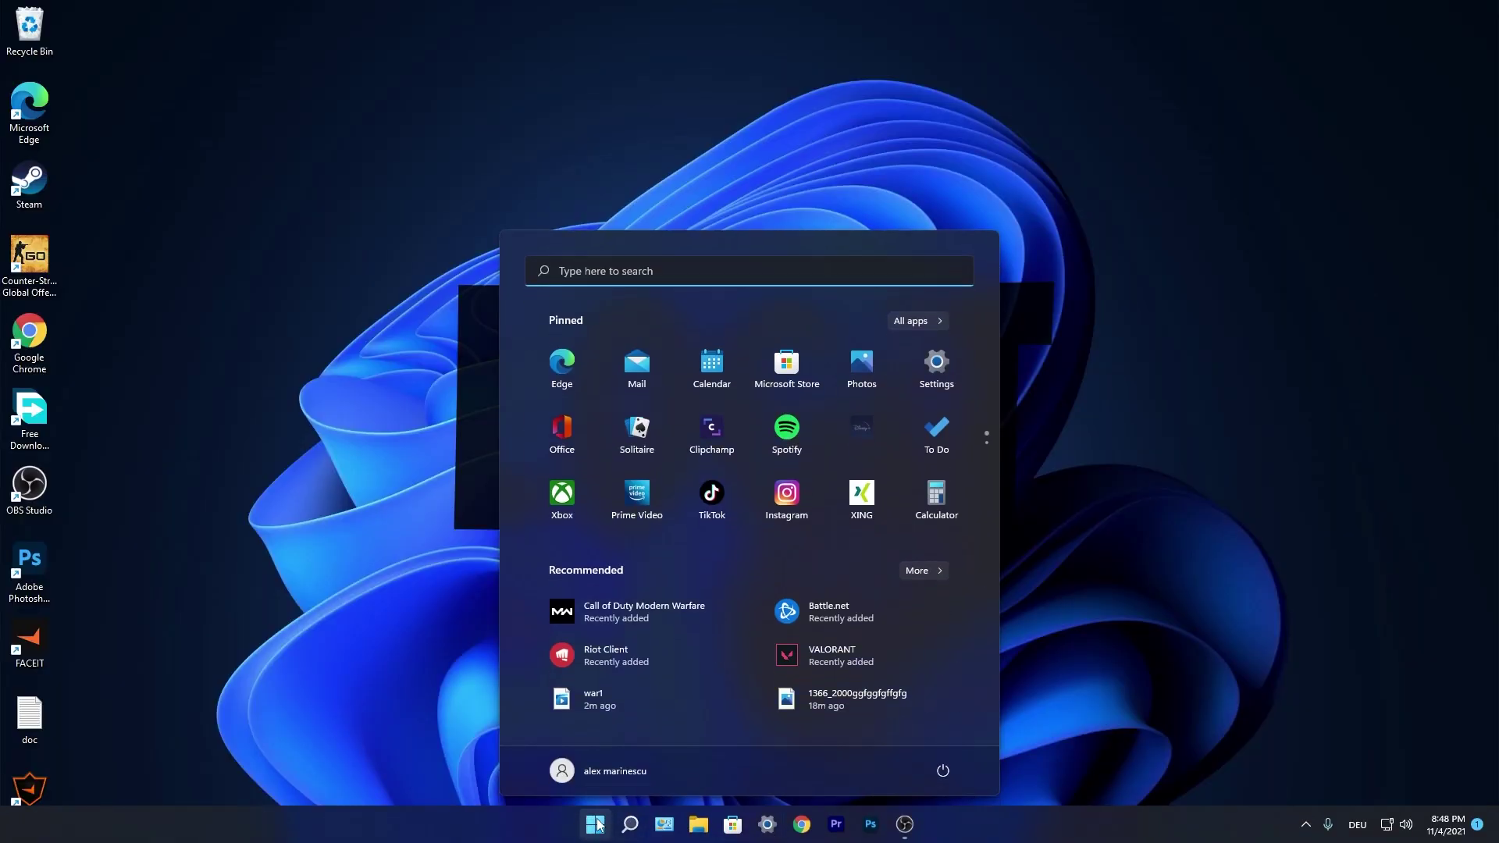
click(931, 373)
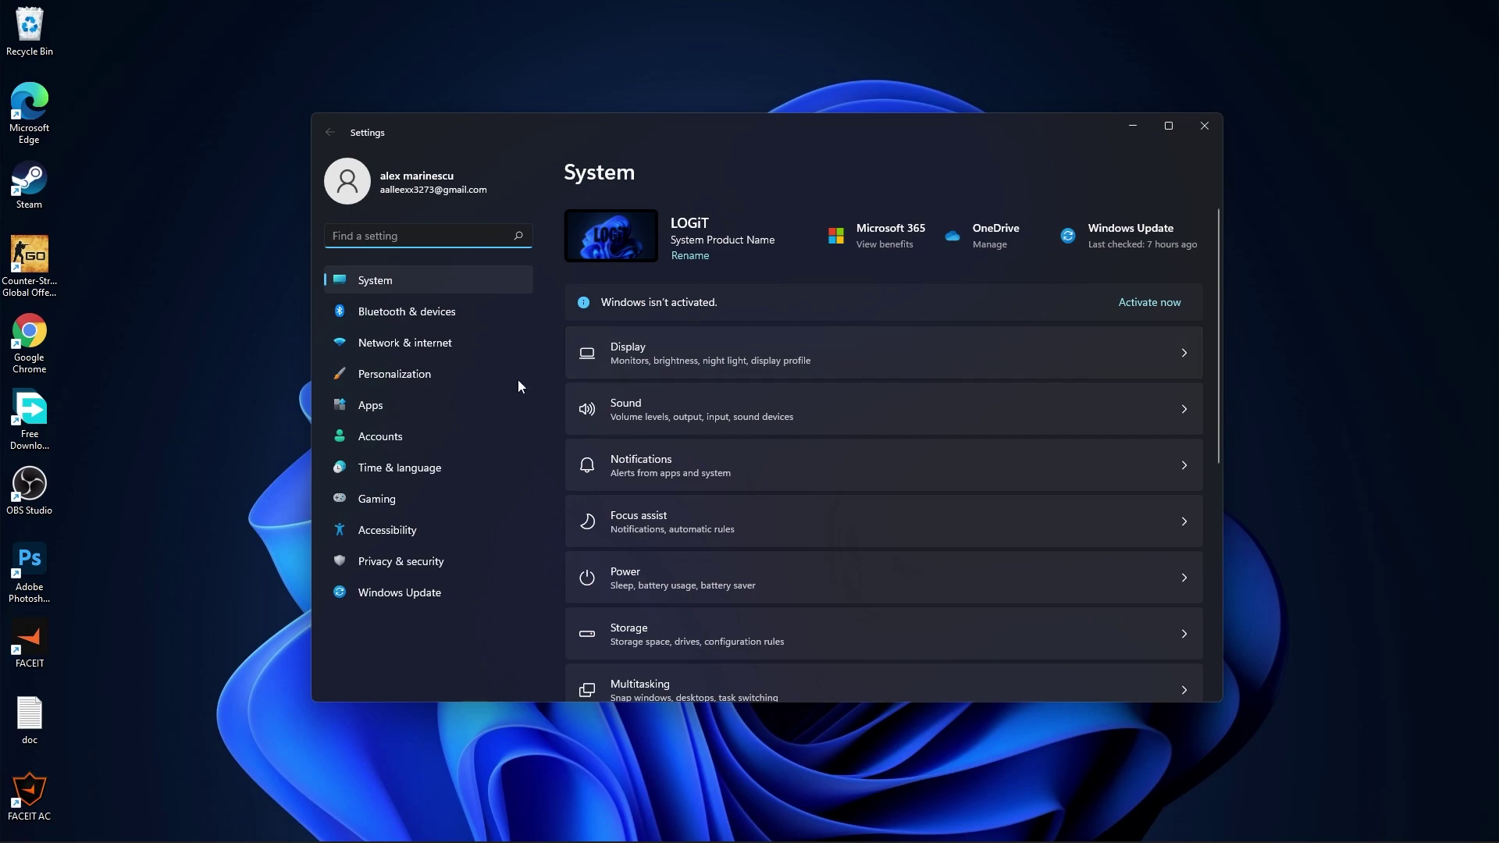
Confirm Game Mode and hardware-accelerated GPU scheduling are both On, returning to the Graphics page
click(415, 504)
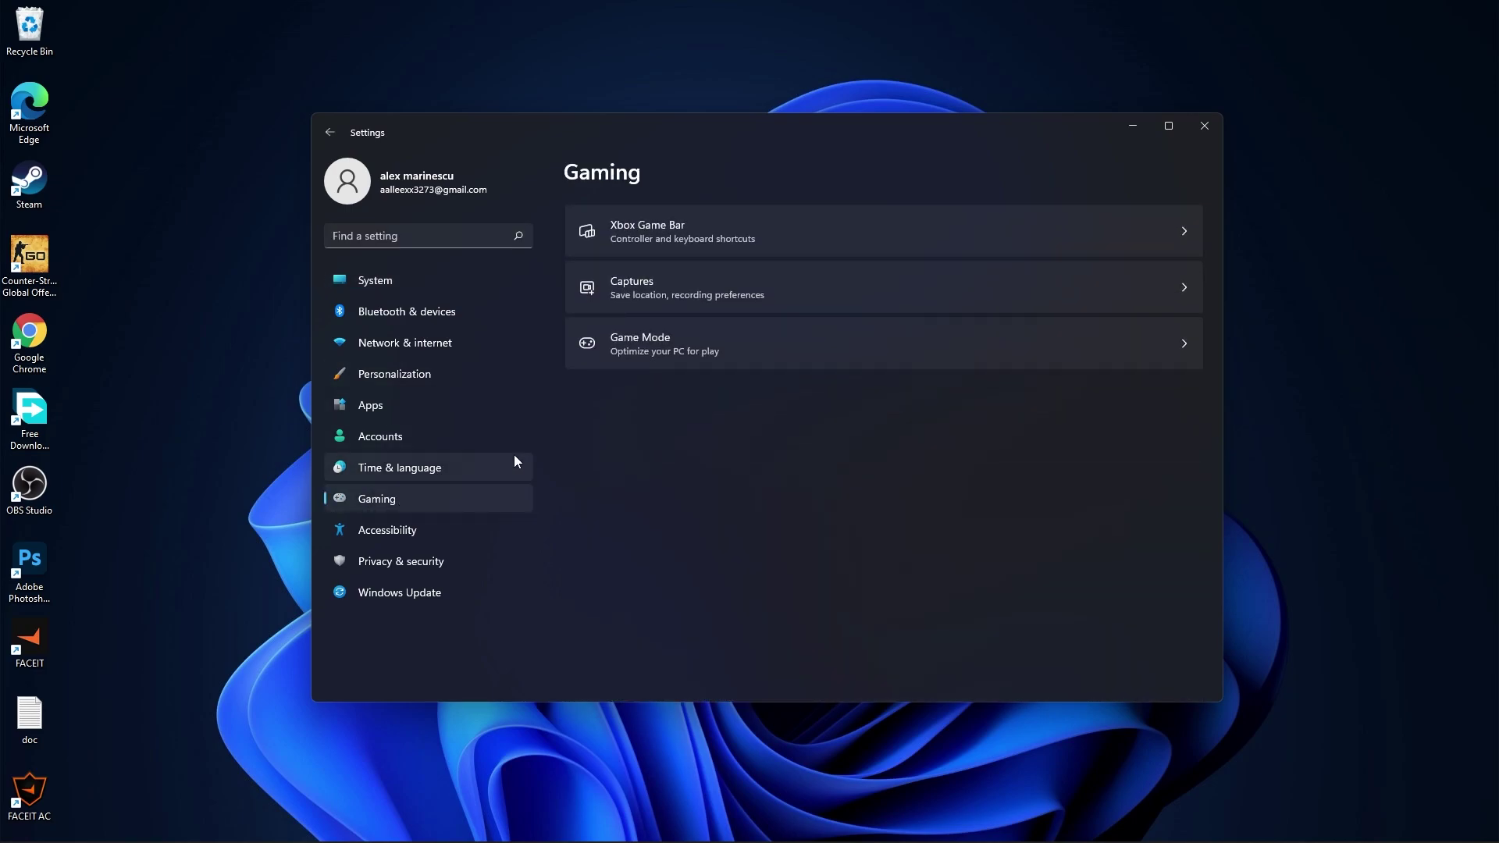
click(653, 341)
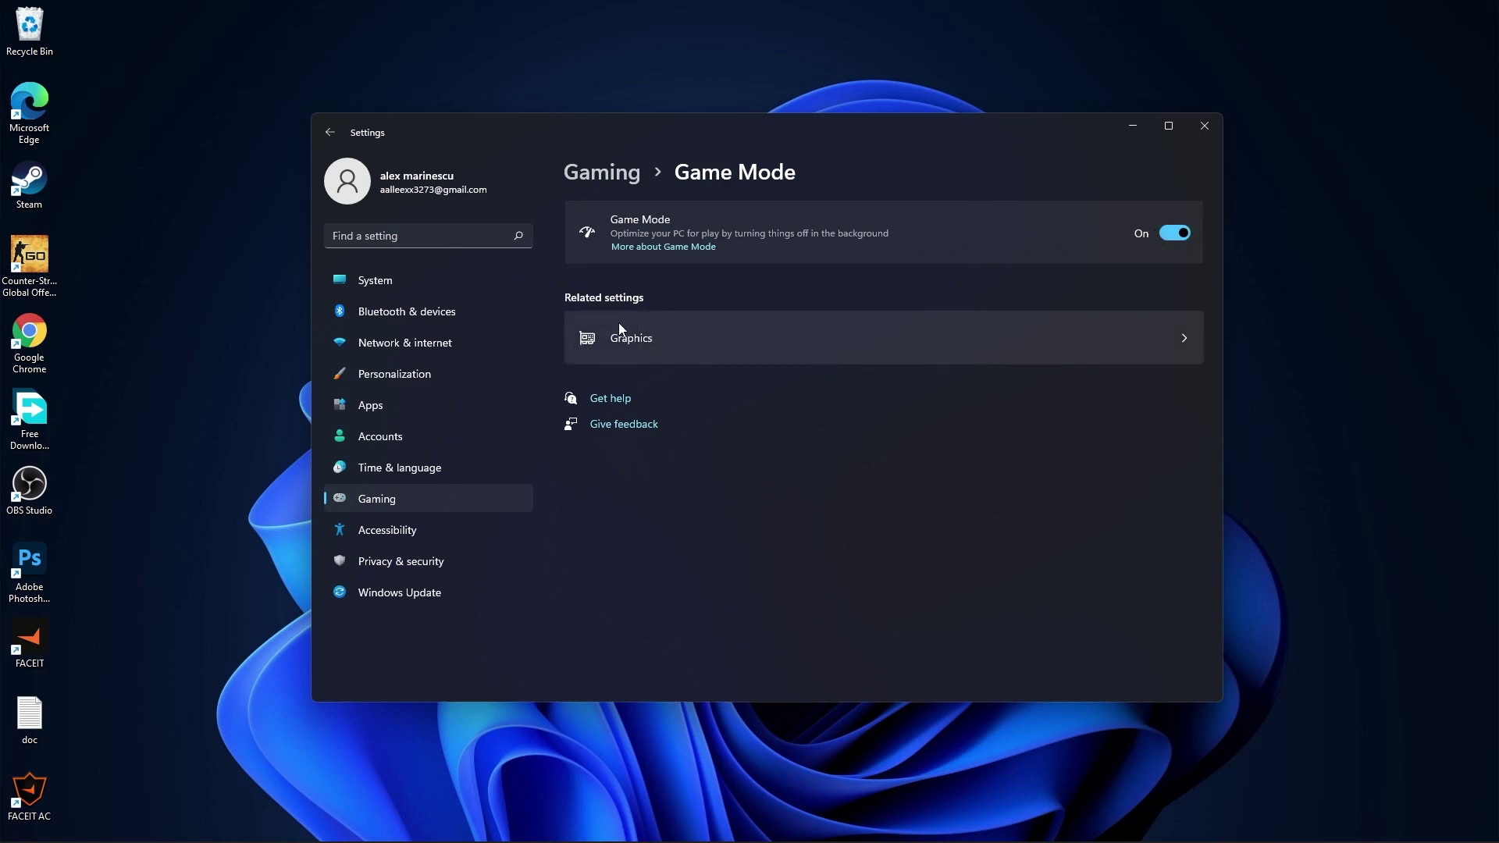
click(631, 342)
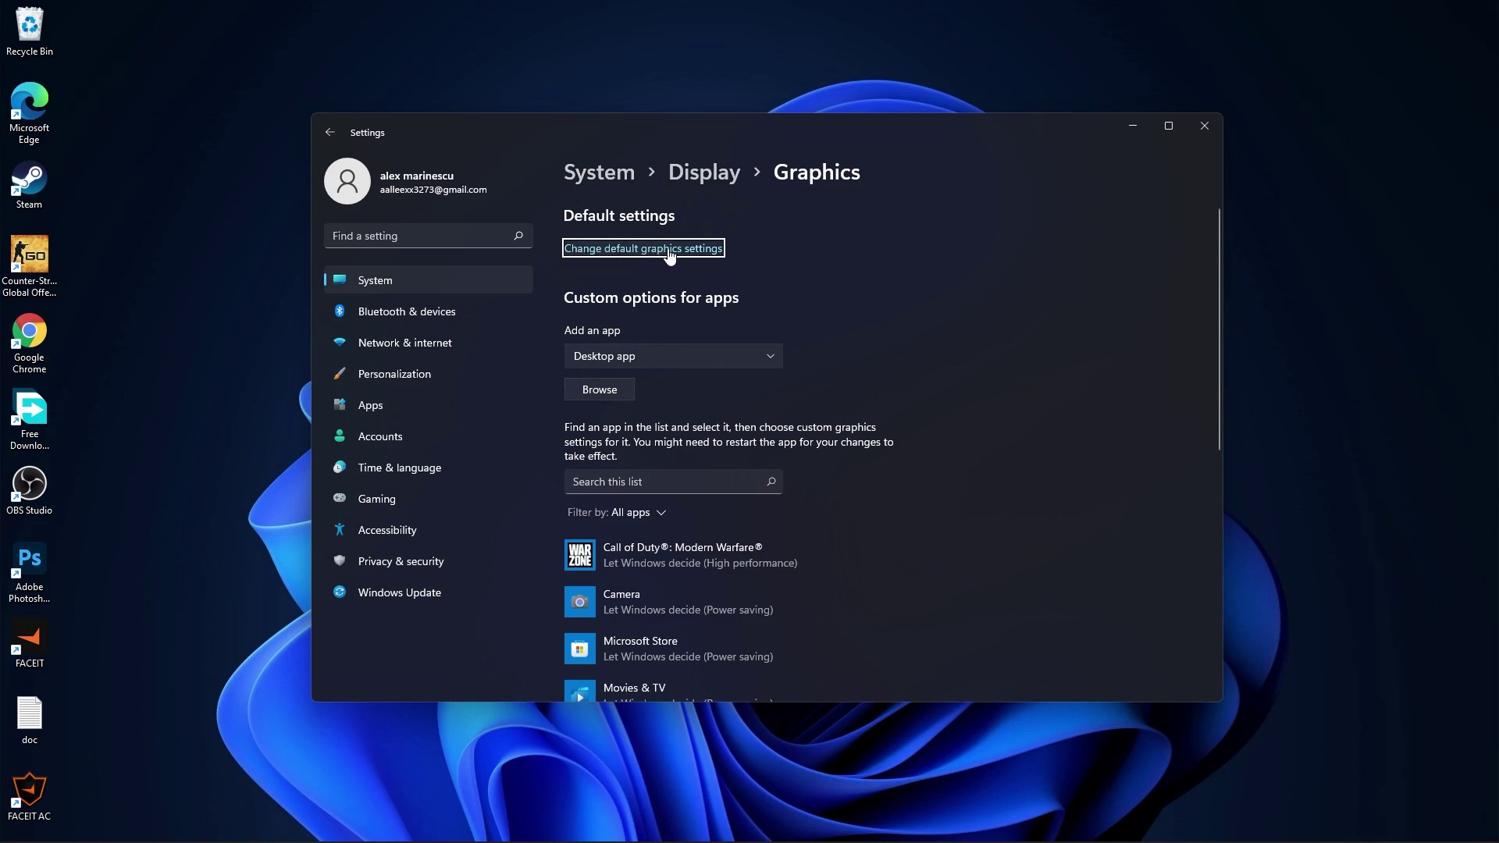
click(636, 252)
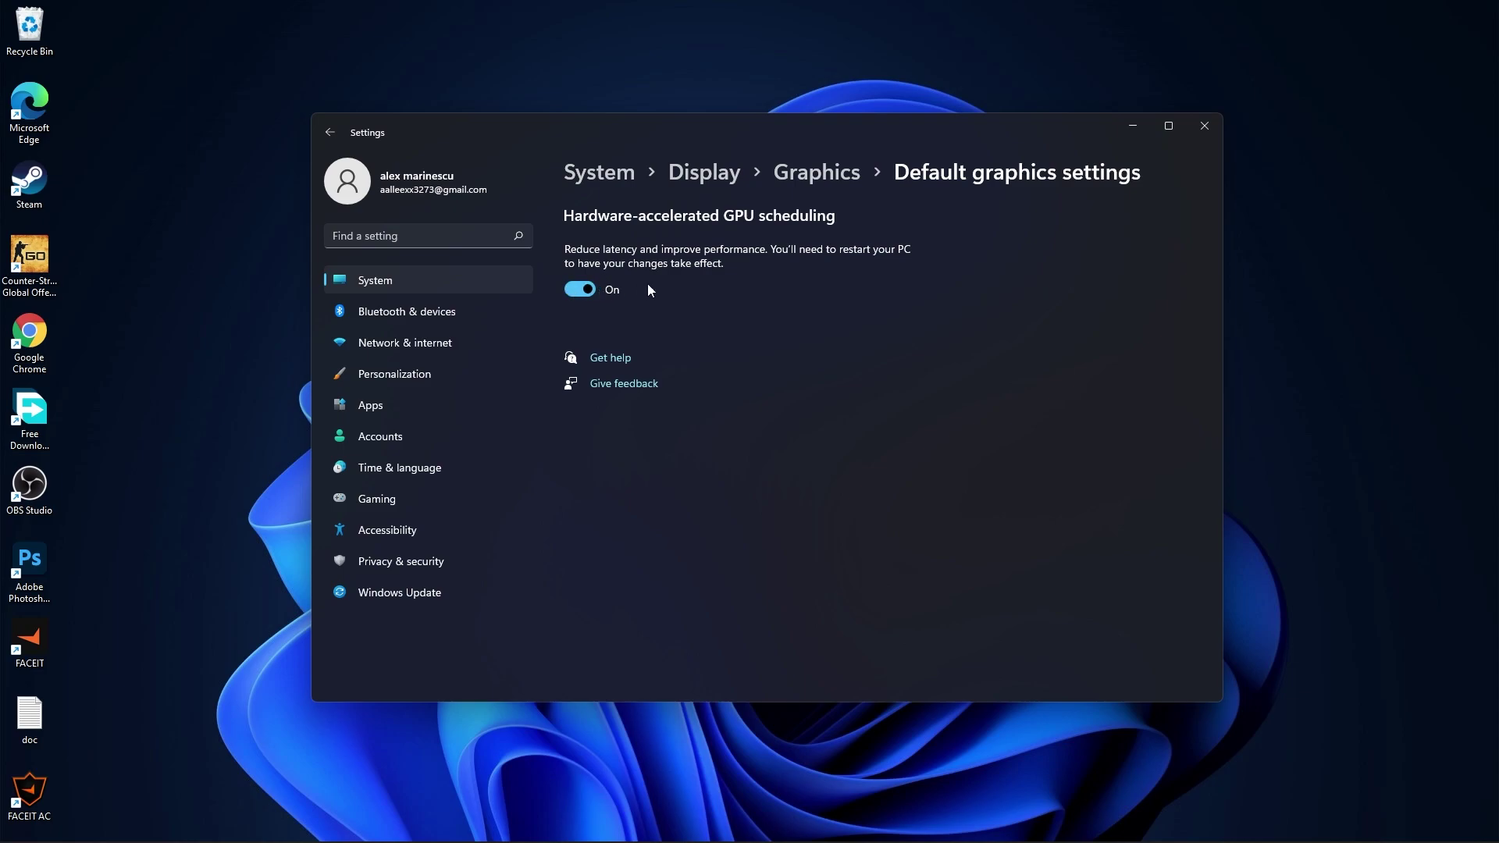
click(814, 175)
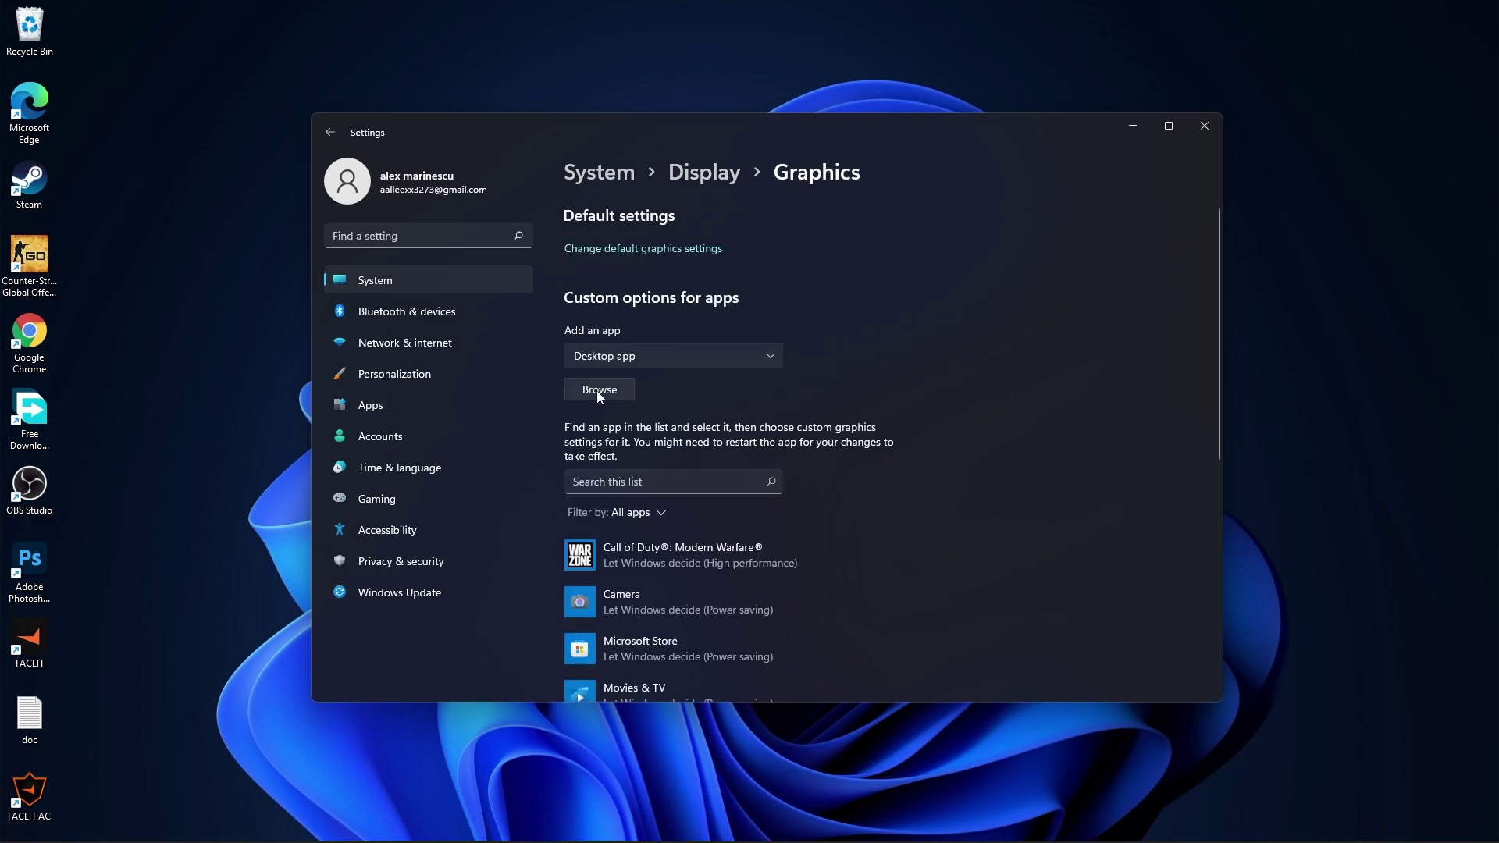
Browse to ModernWarfare in D:\Battle.net\Call of Duty Modern Warfare
click(600, 390)
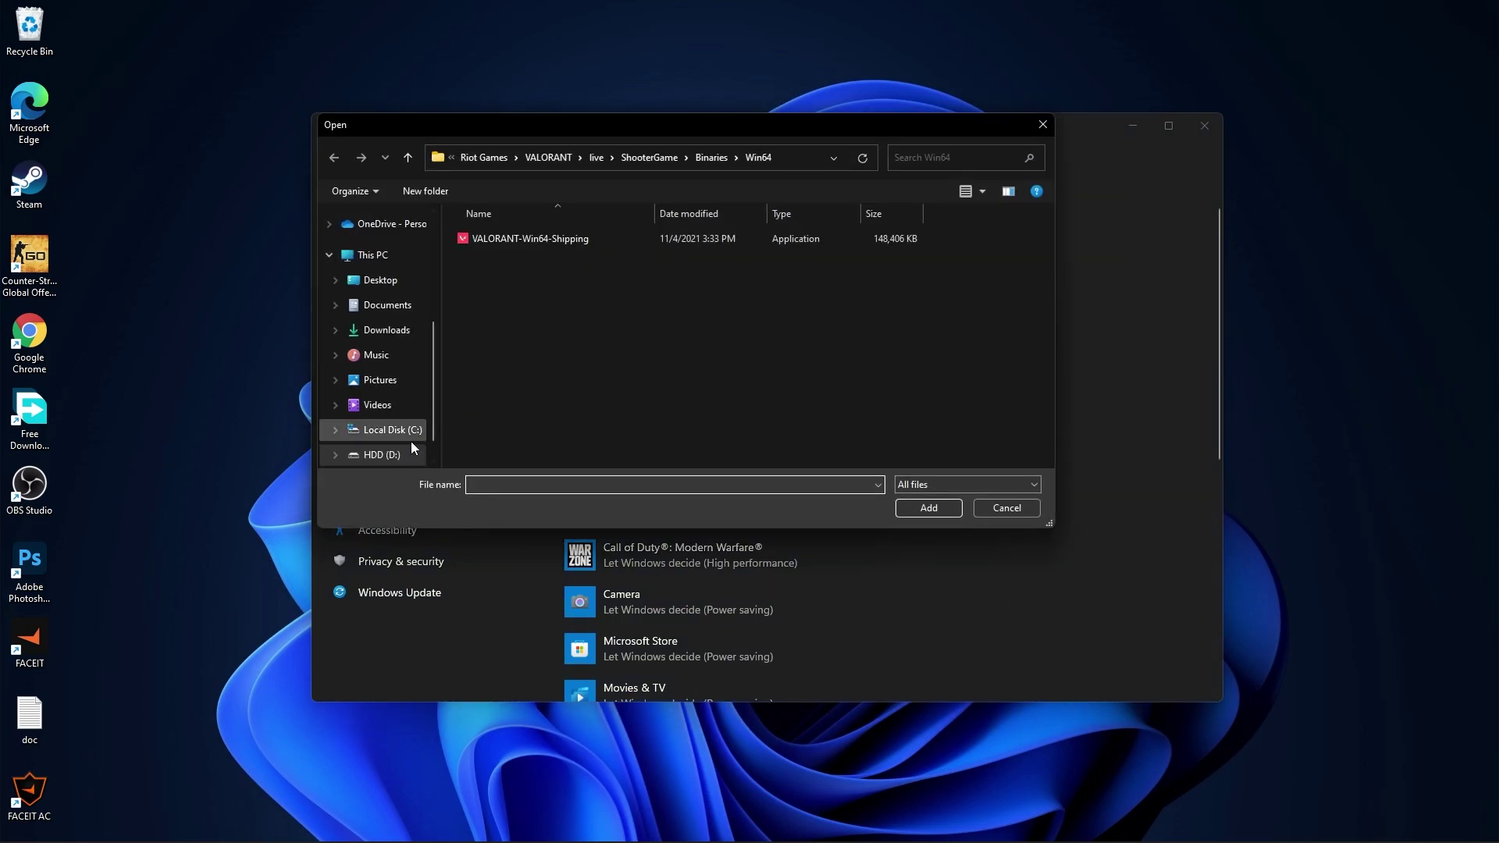
click(390, 455)
click(487, 223)
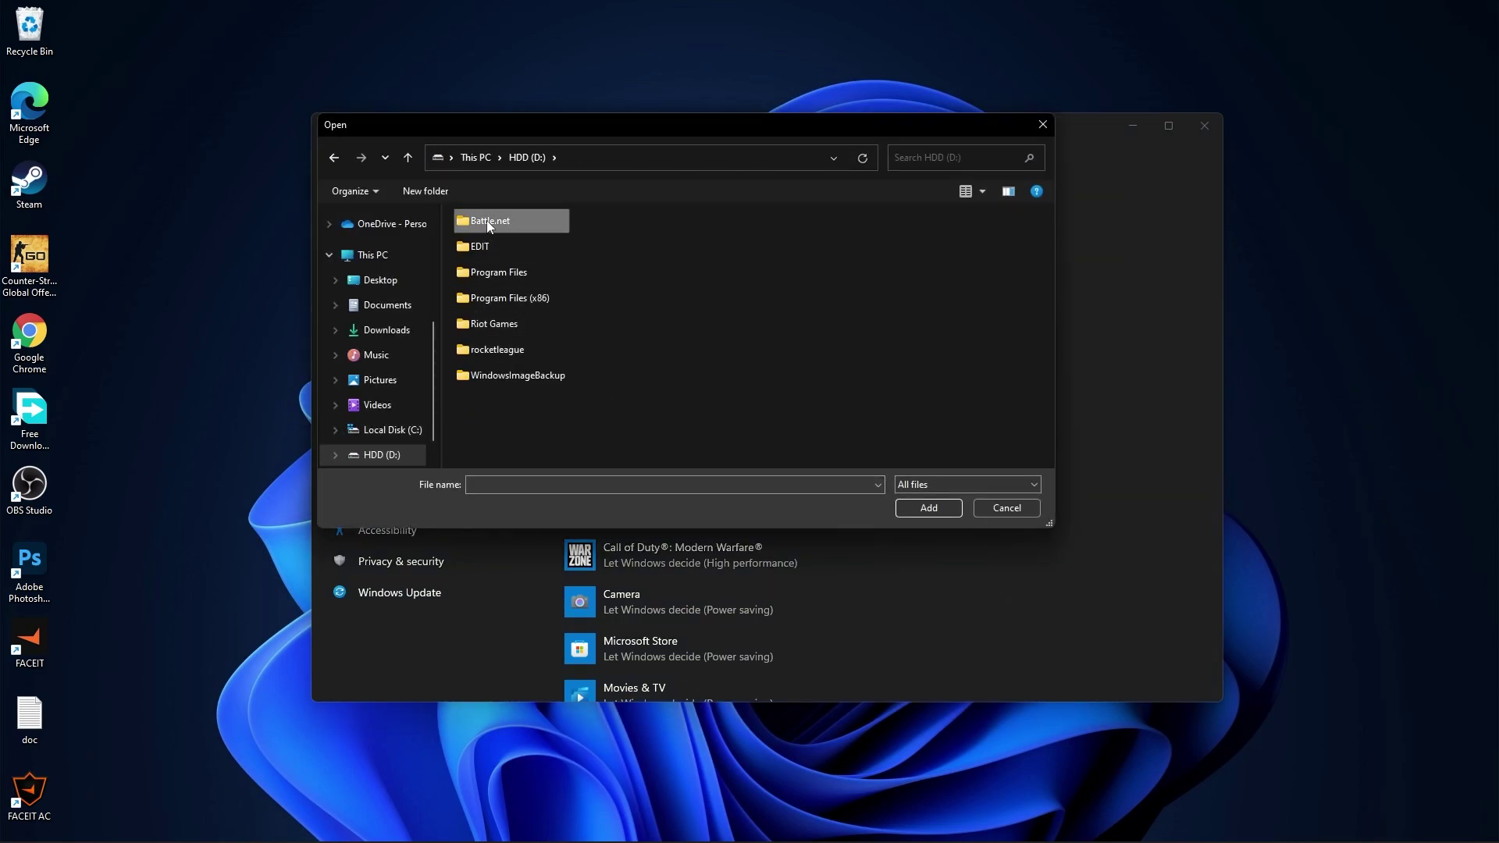
double_click(496, 222)
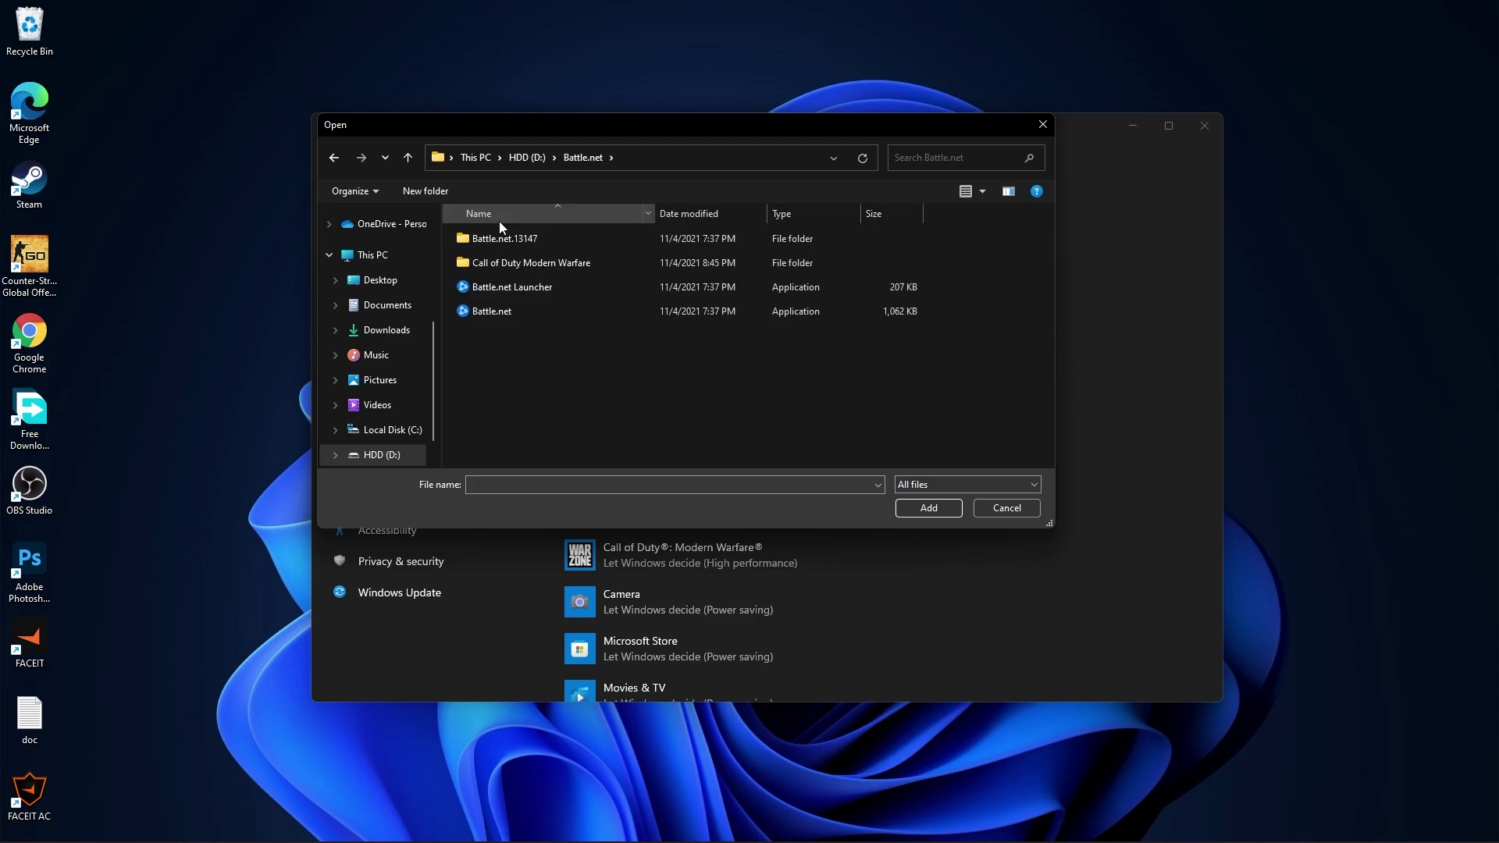
double_click(515, 262)
click(537, 384)
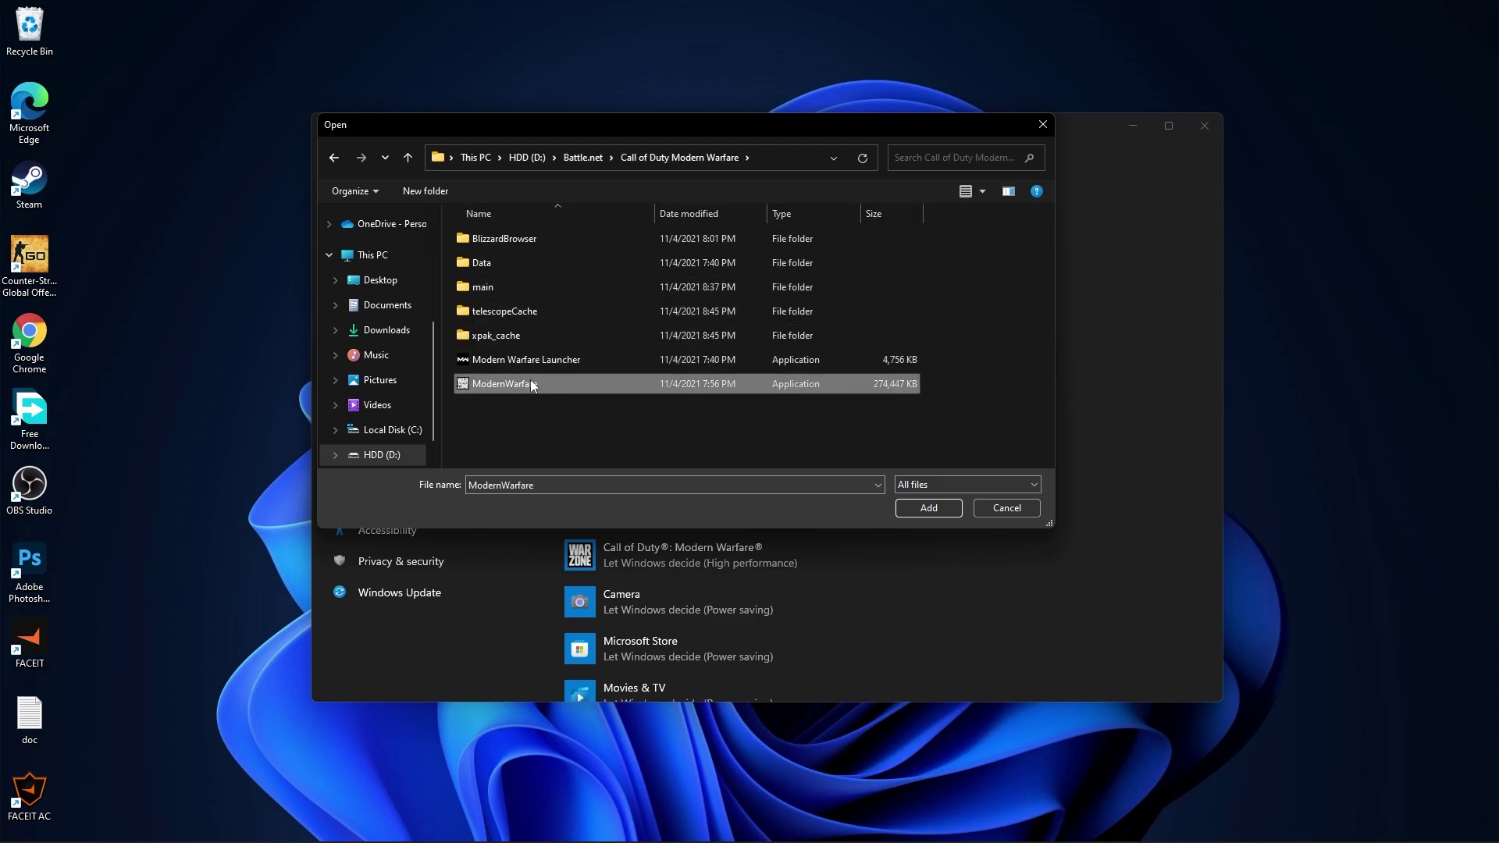
Disable fullscreen optimizations and override high DPI scaling for ModernWarfare, then add it to the list
right_click(523, 383)
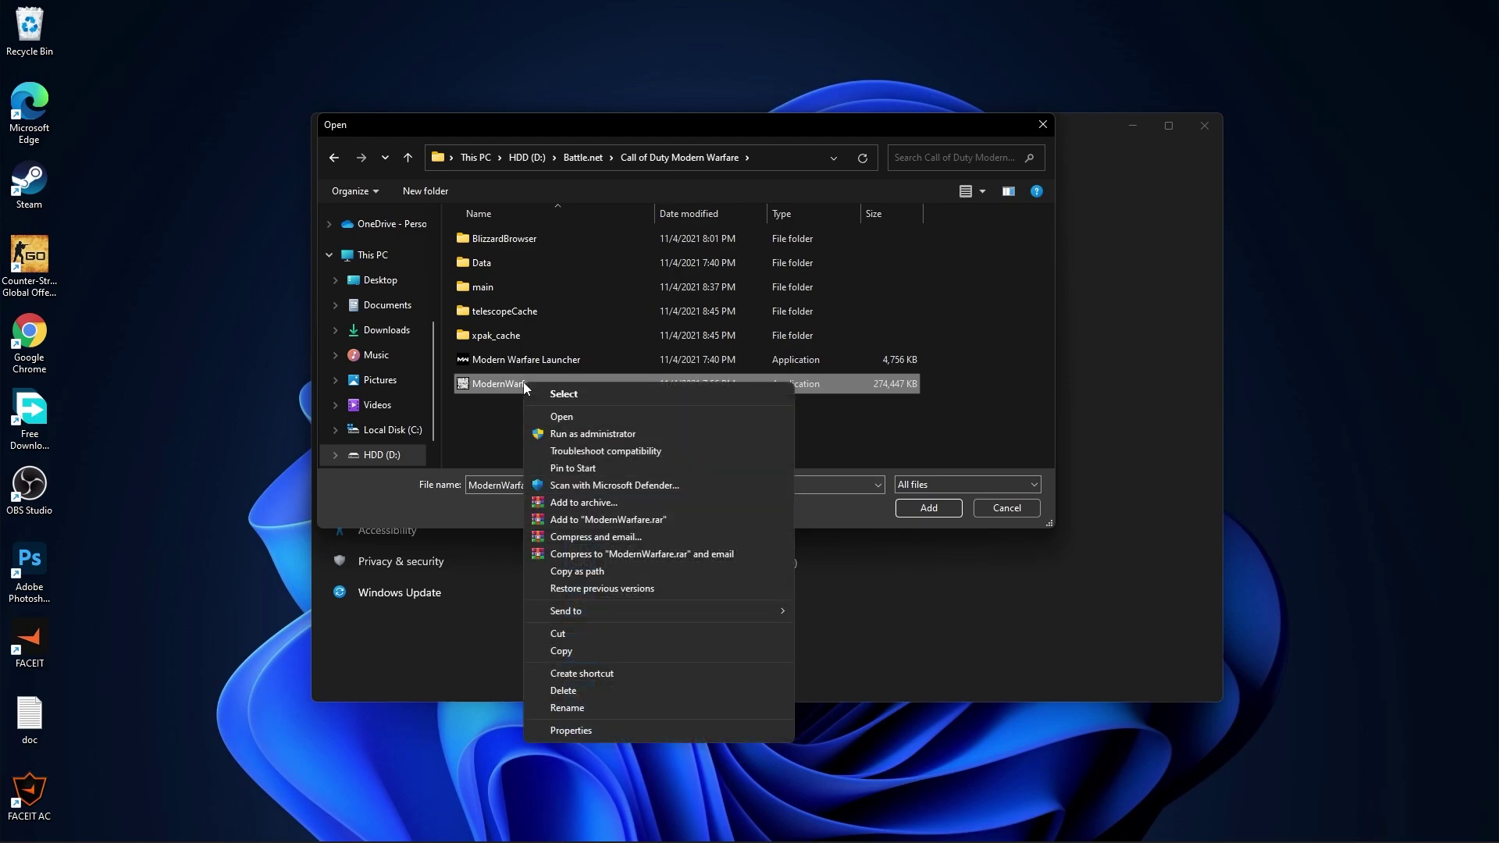
click(578, 730)
click(669, 434)
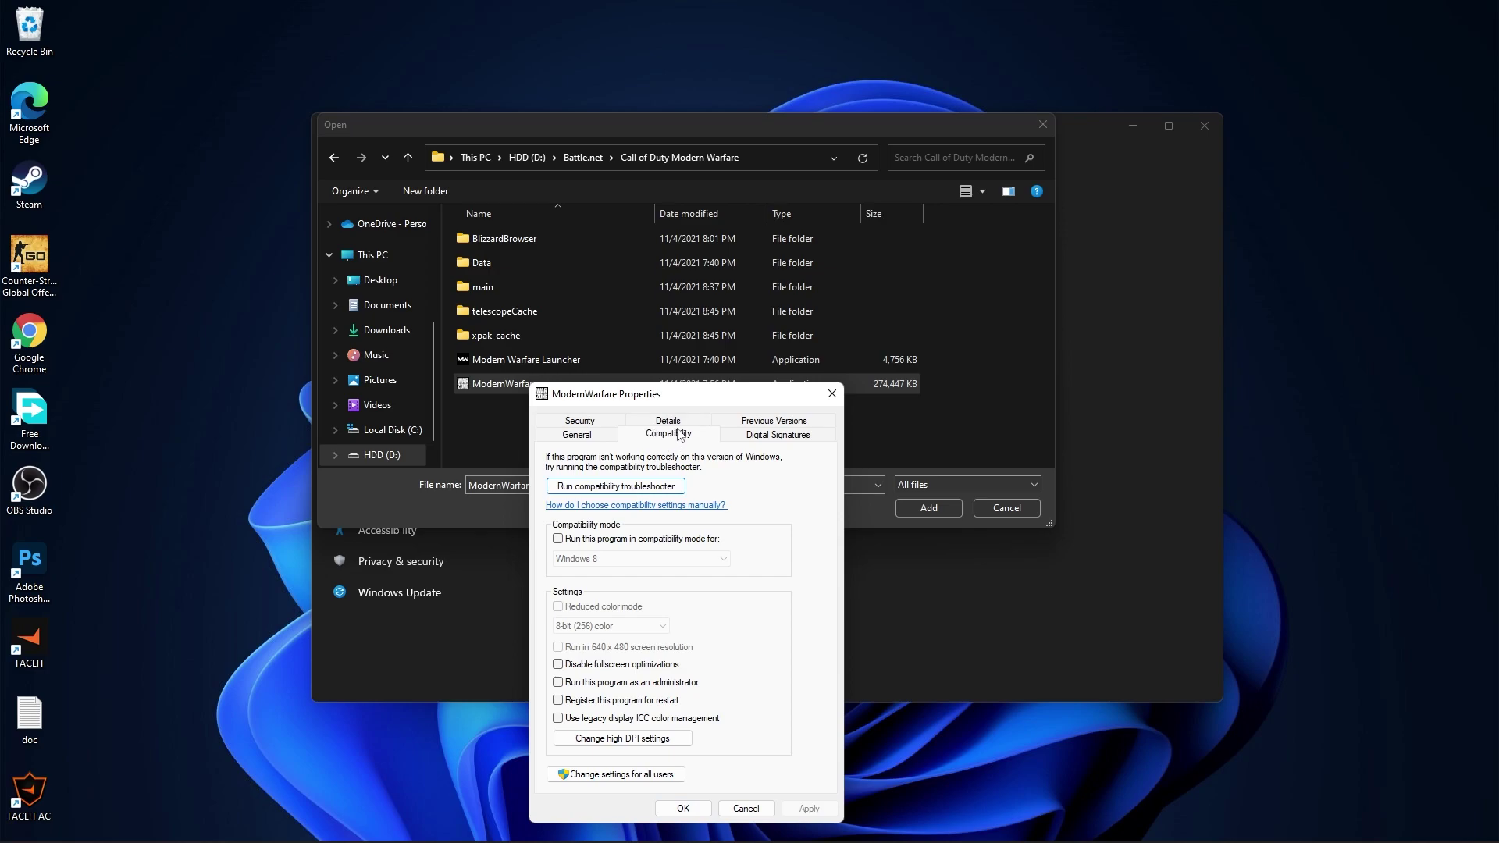
click(559, 665)
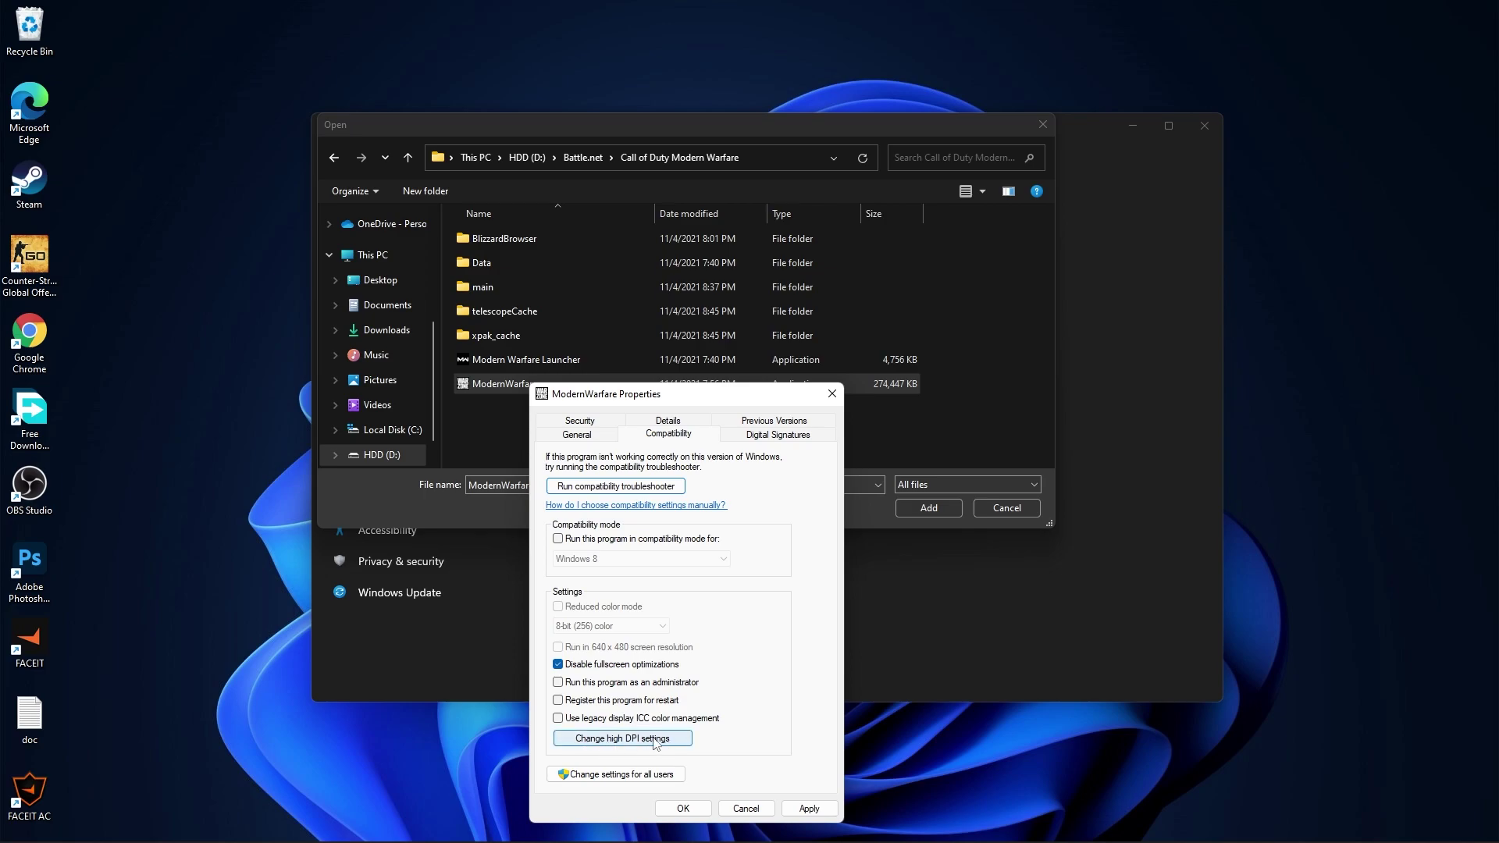
click(617, 738)
click(603, 693)
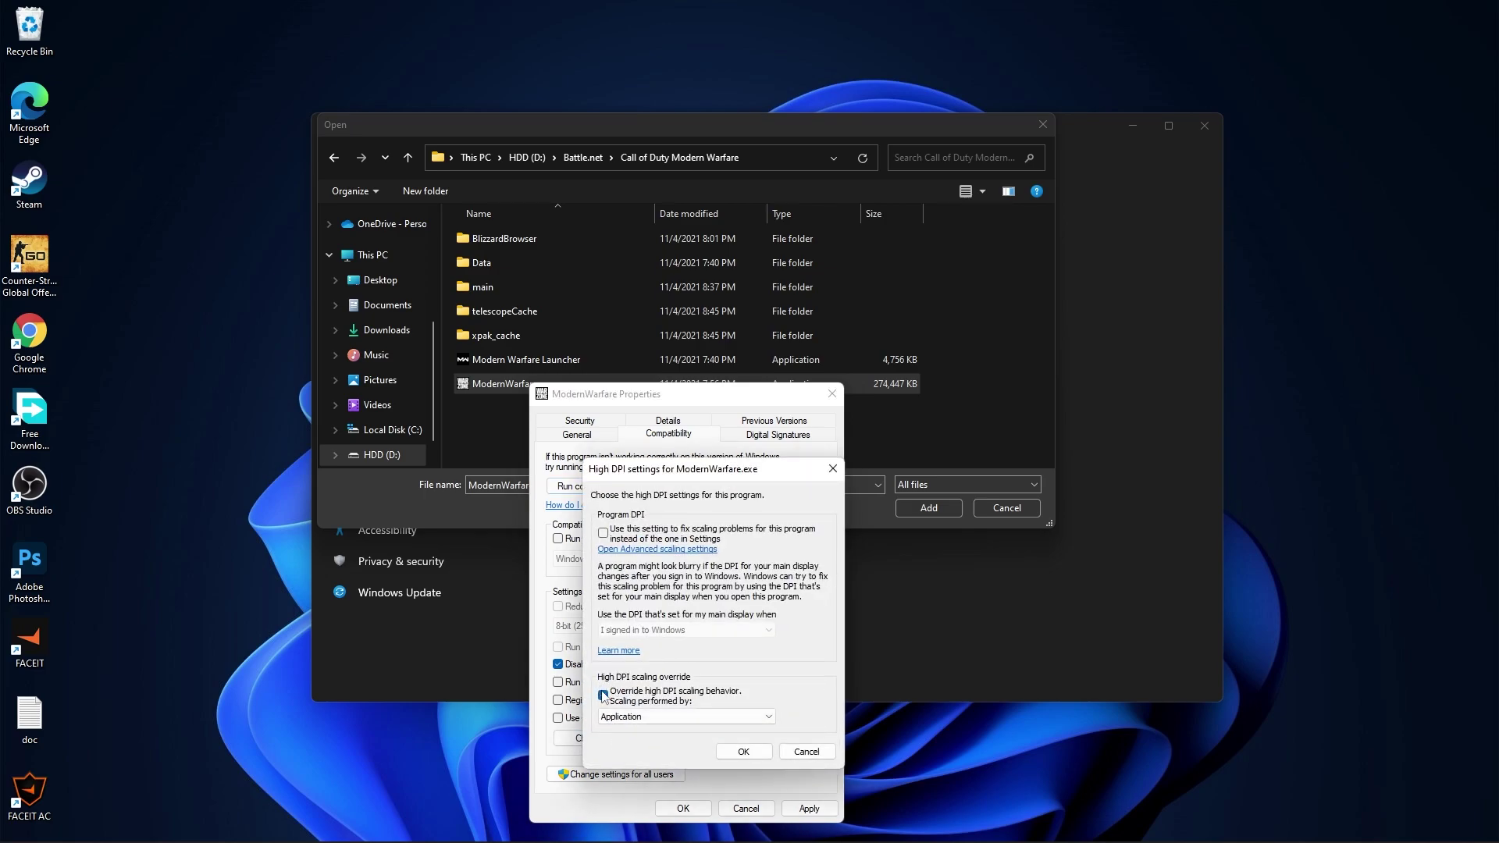
click(743, 751)
click(809, 808)
click(683, 808)
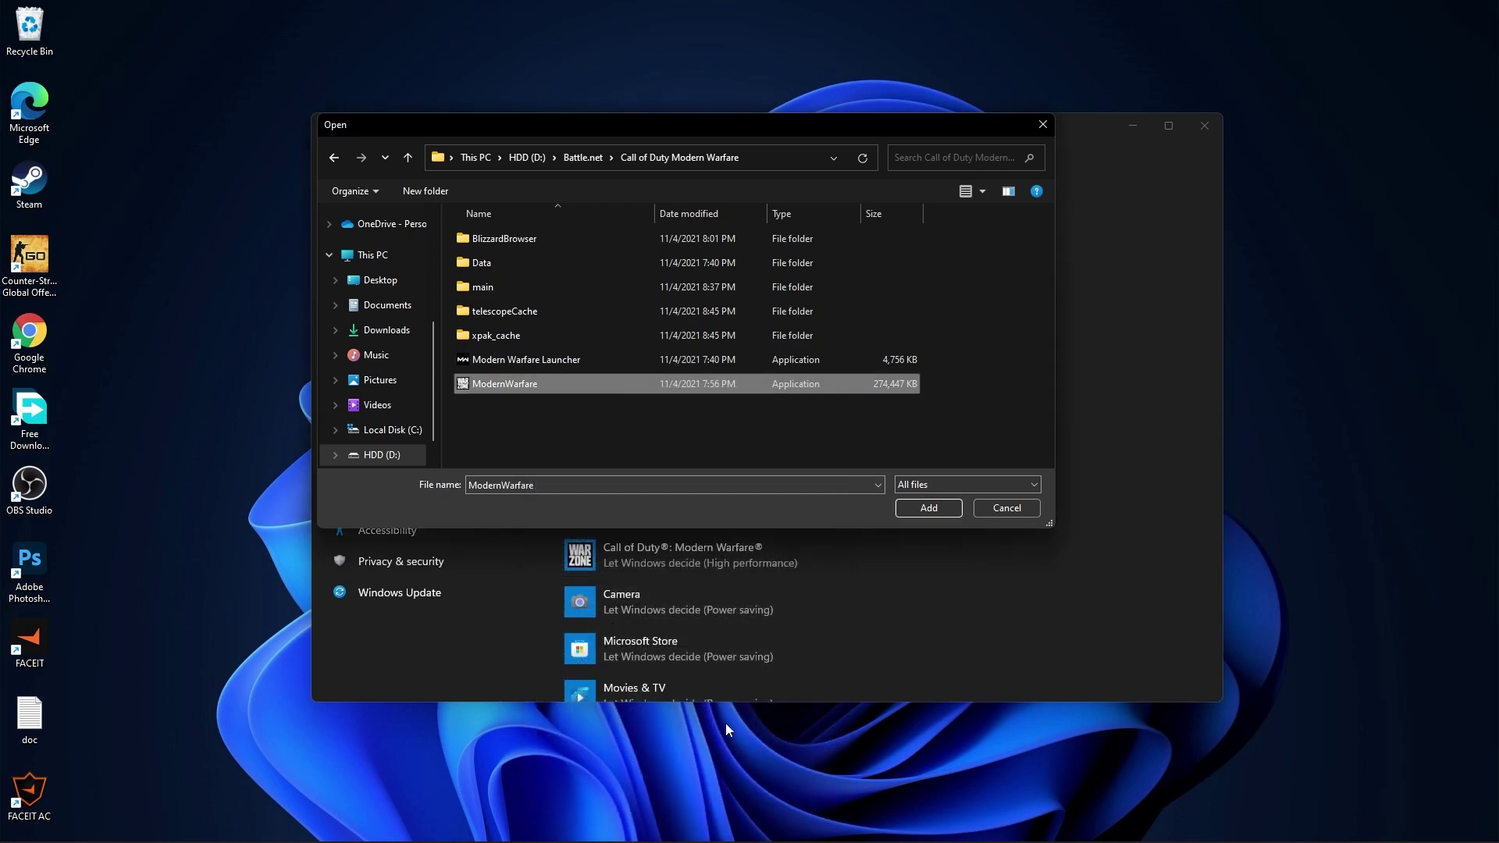
click(928, 508)
scroll(874, 468, down, 2)
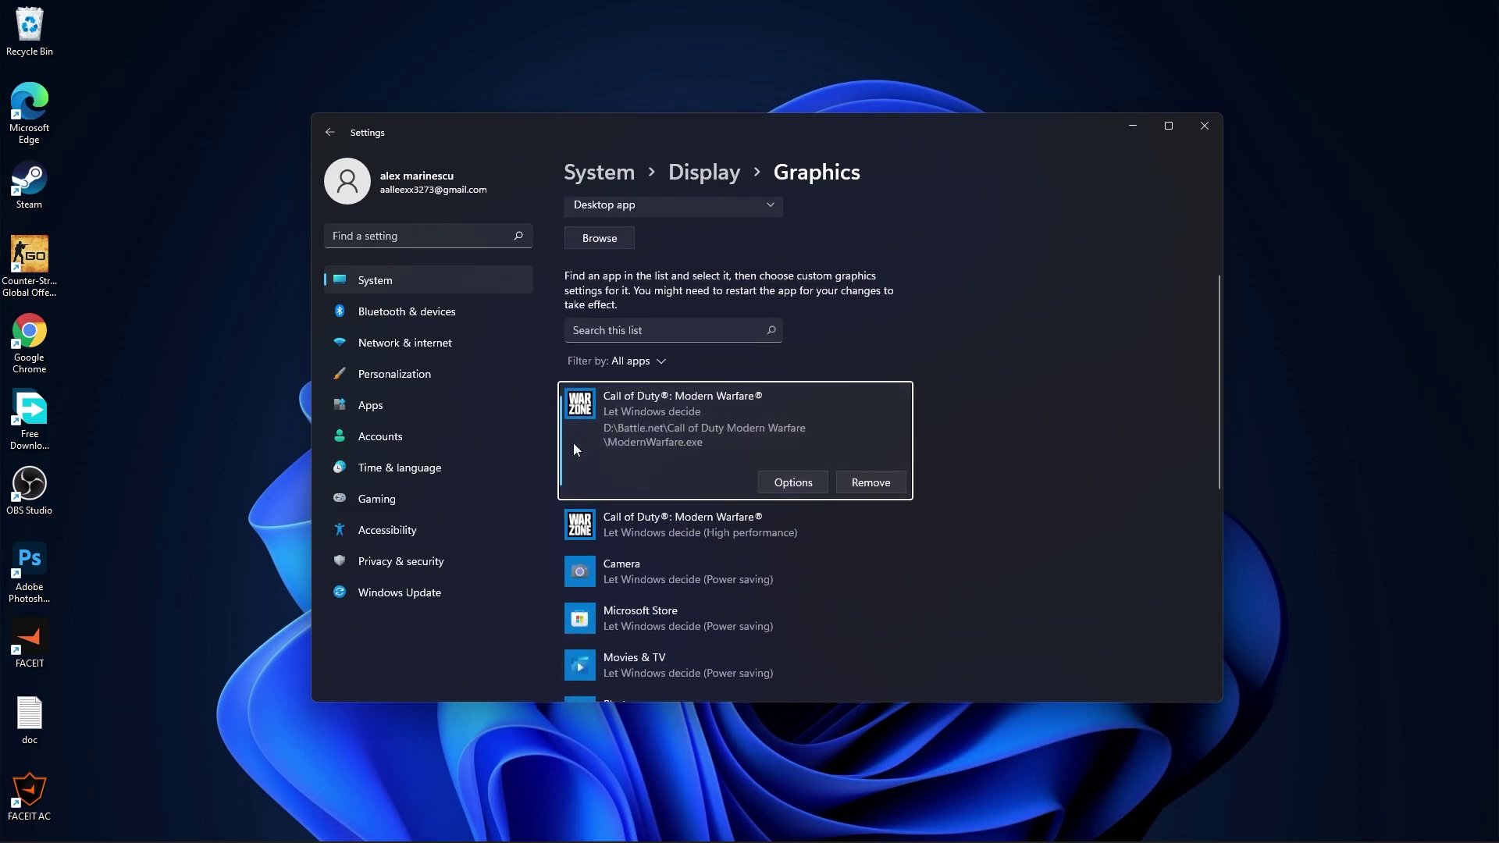
Set ModernWarfare.exe's graphics preference to High performance and save it
click(794, 481)
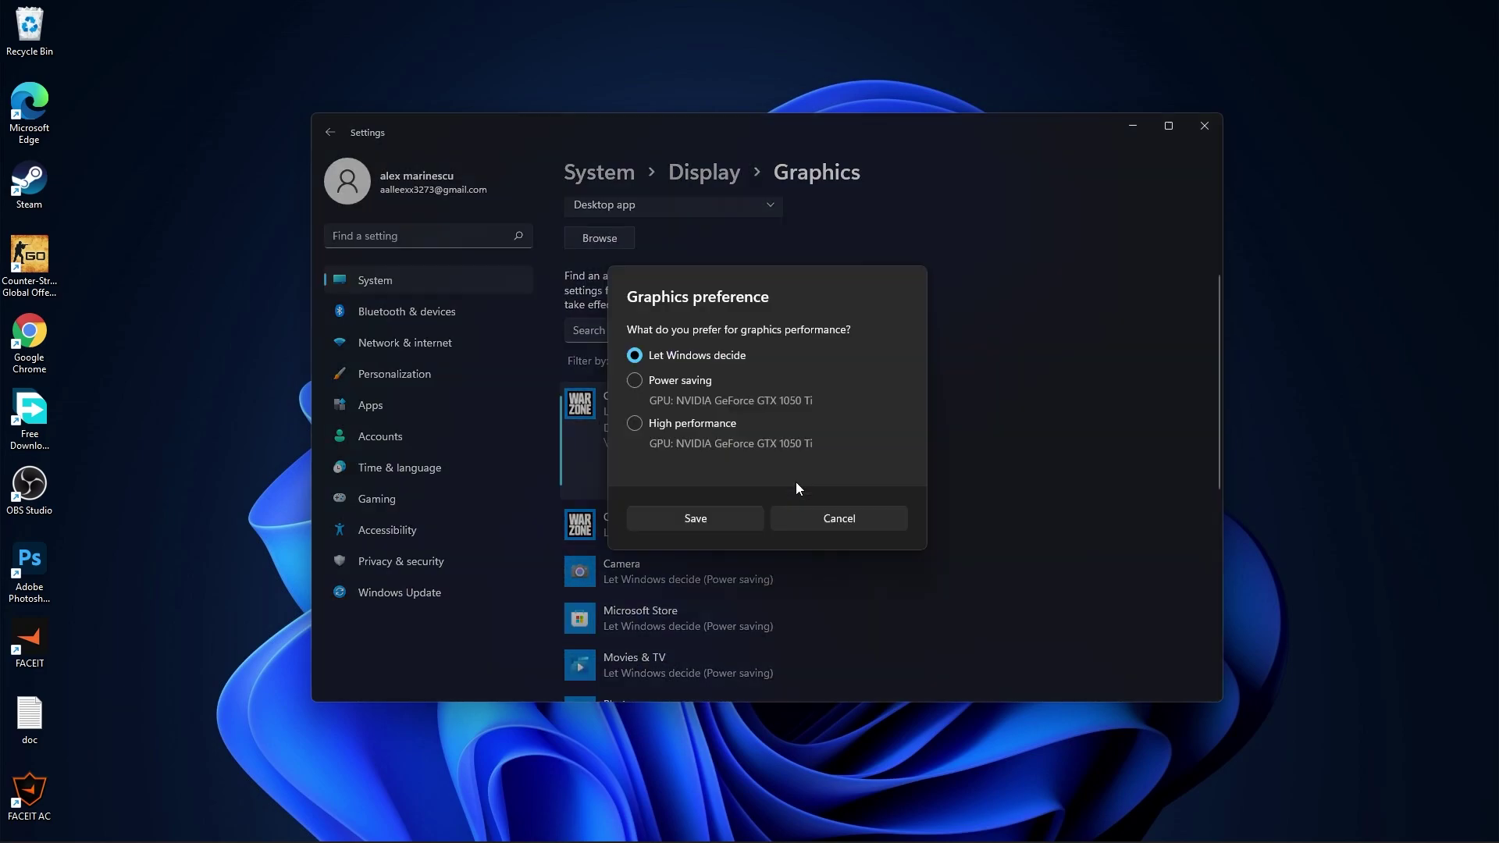
click(633, 424)
click(699, 512)
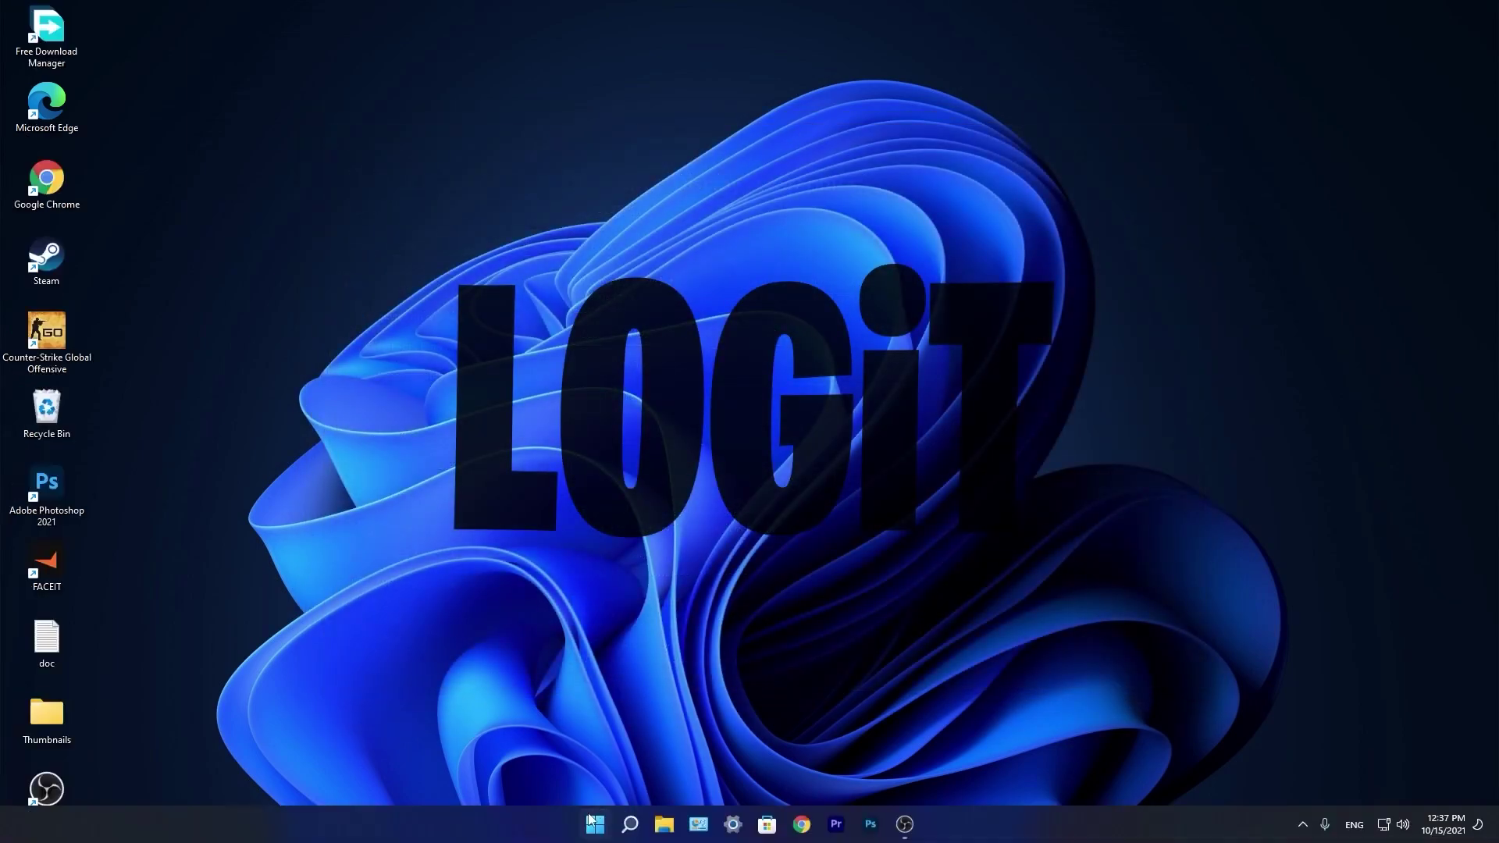
Reopen Settings, check Windows Update, and open the KG271 monitor's refresh rate list in Advanced display
click(594, 823)
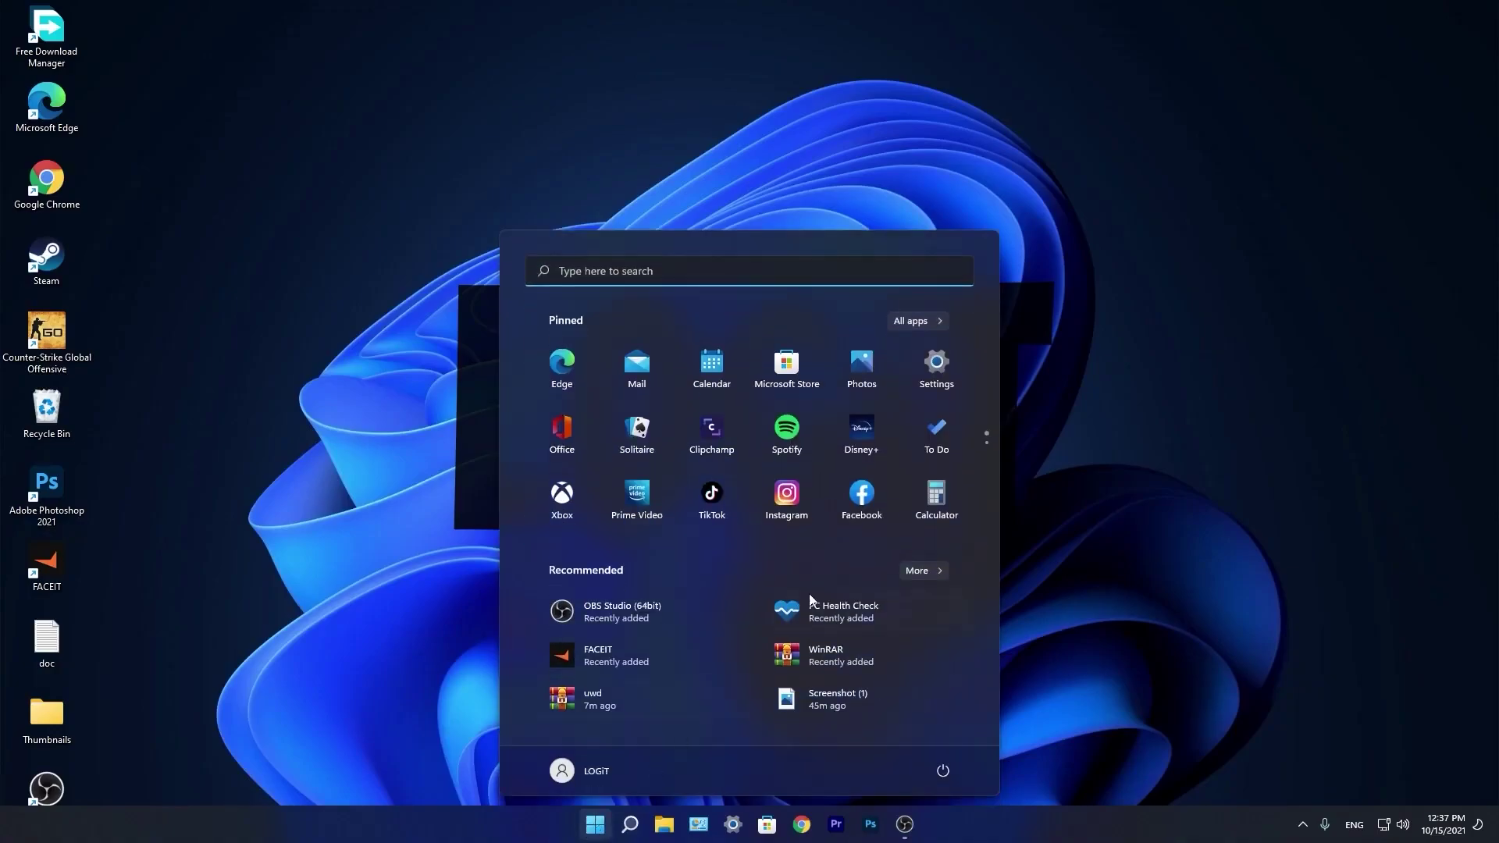
click(935, 369)
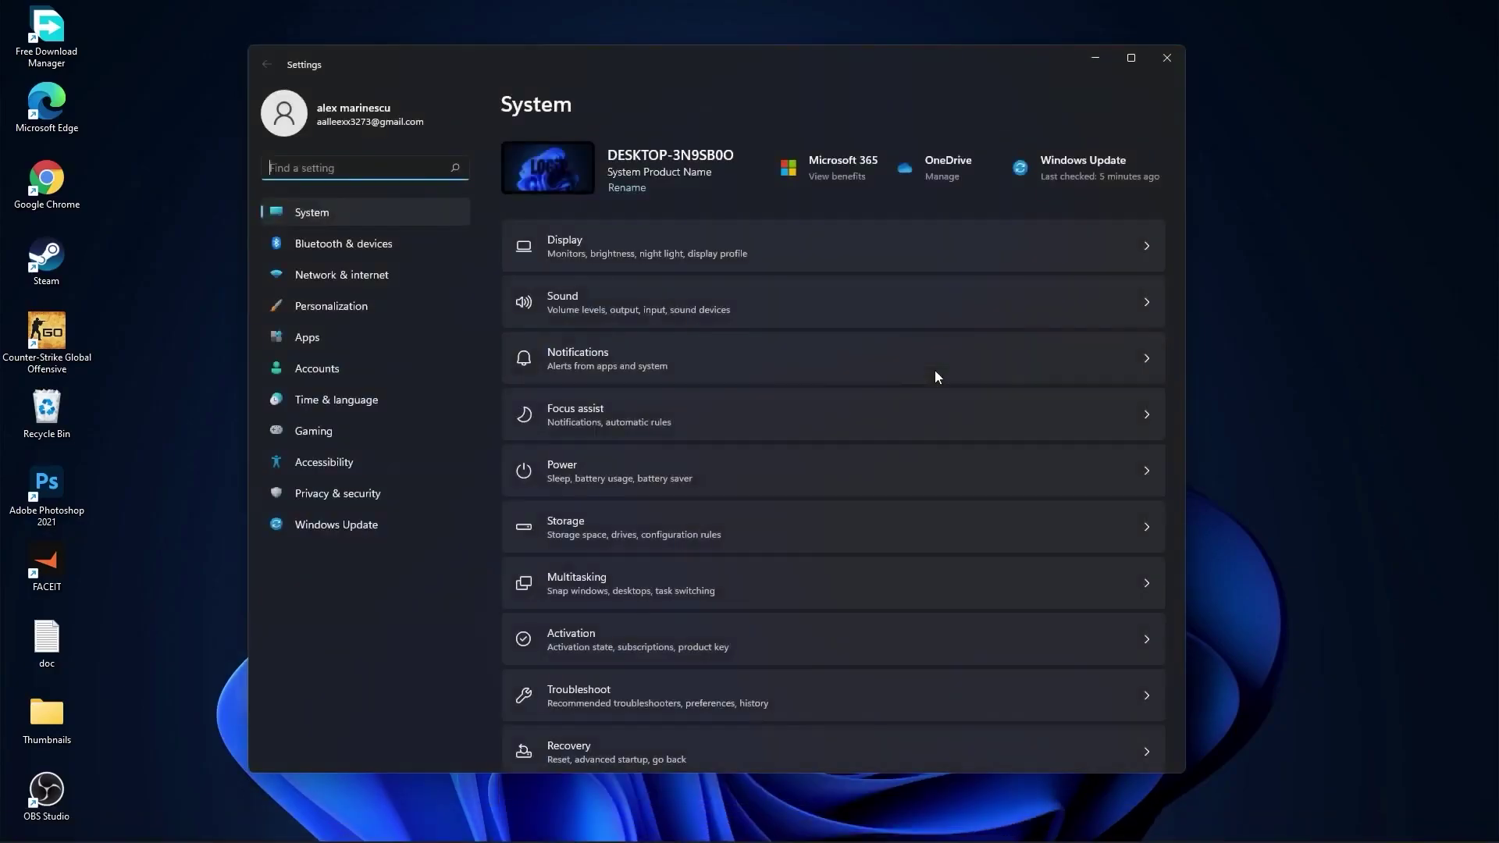
click(275, 525)
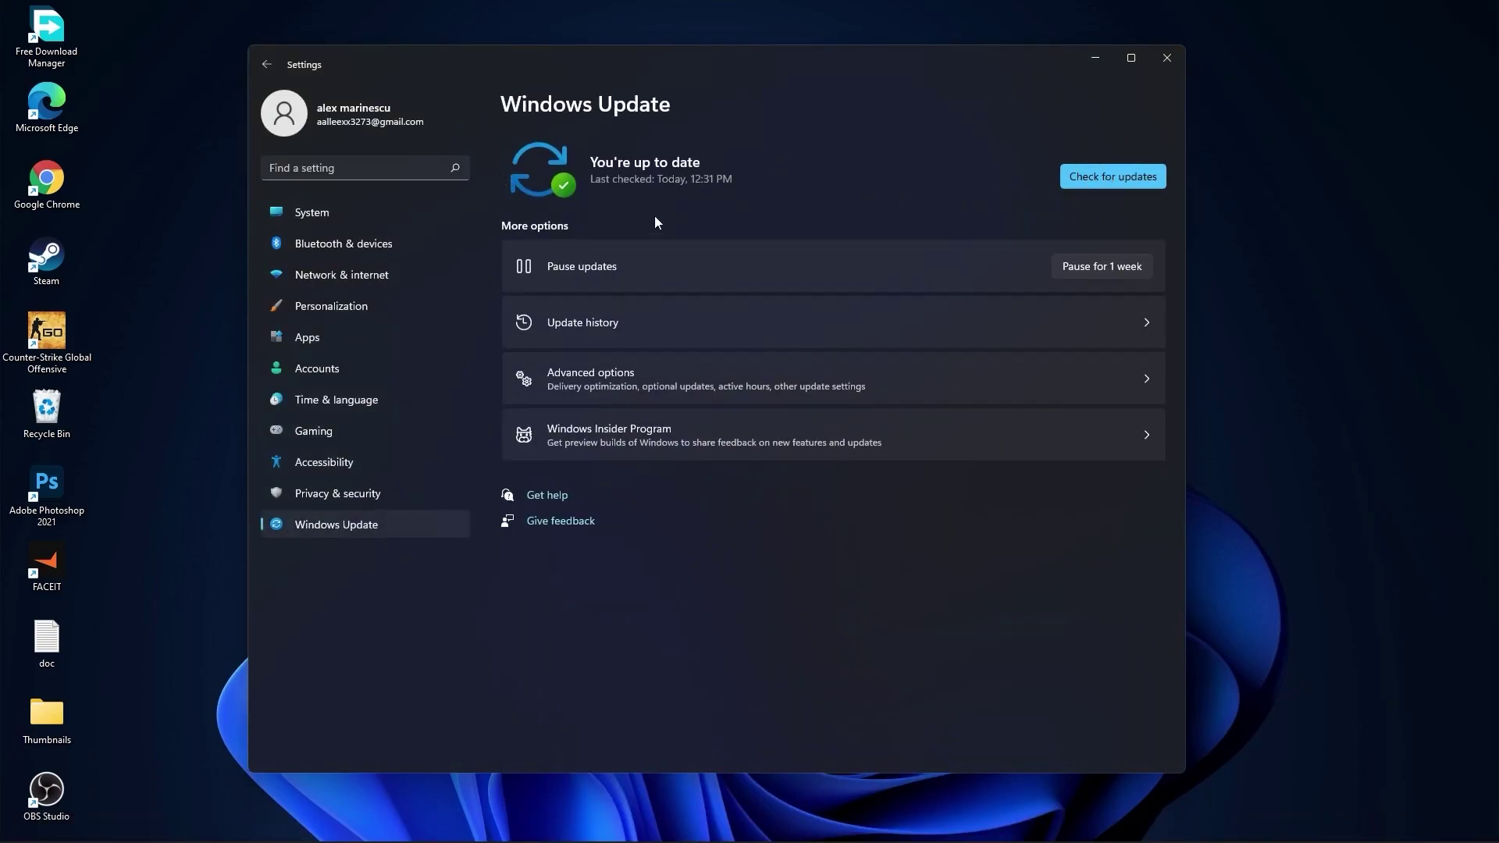
click(347, 212)
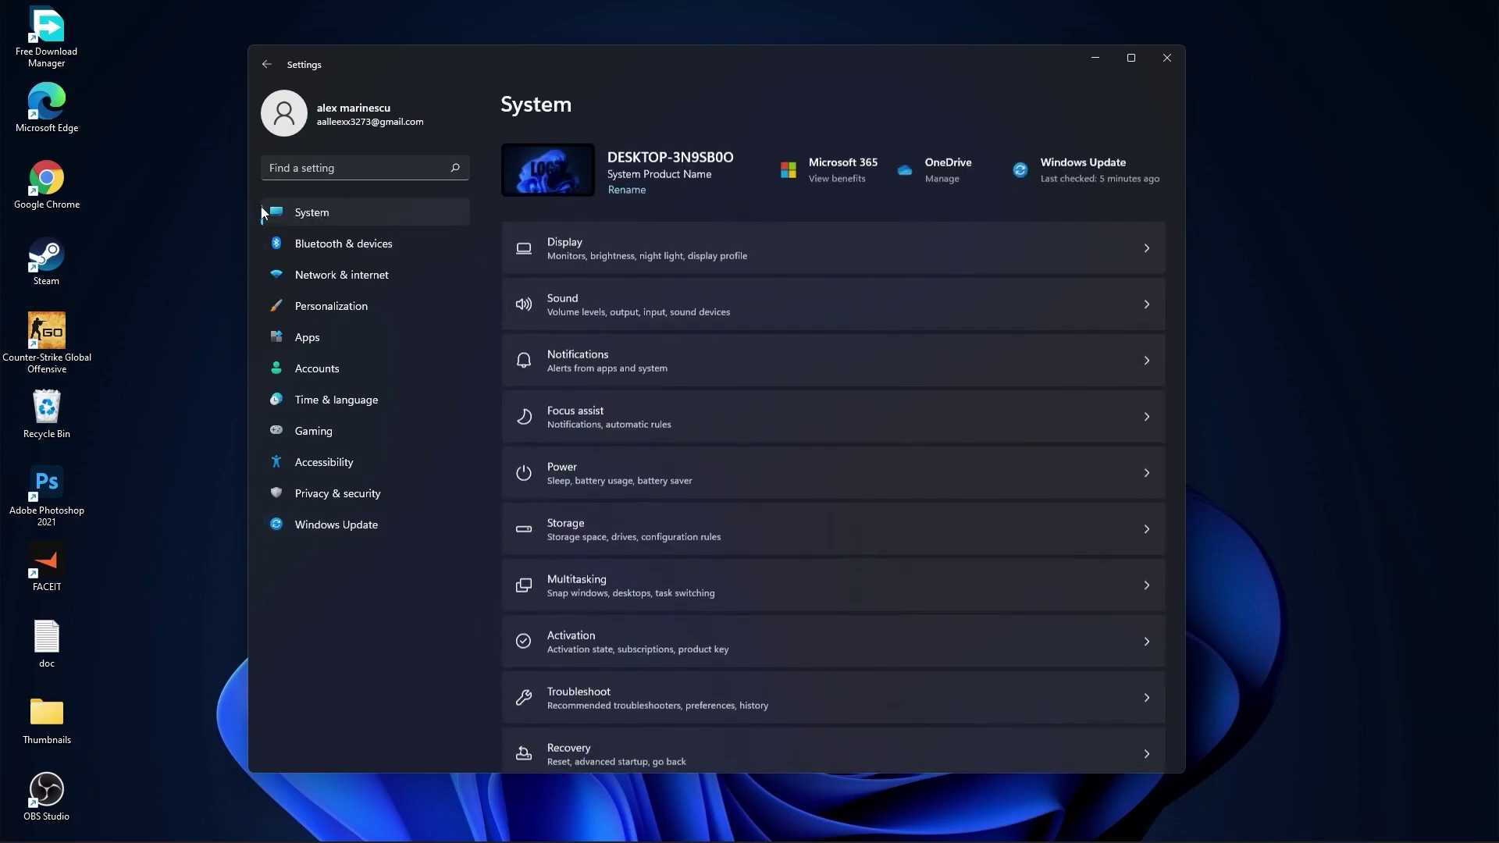
click(587, 241)
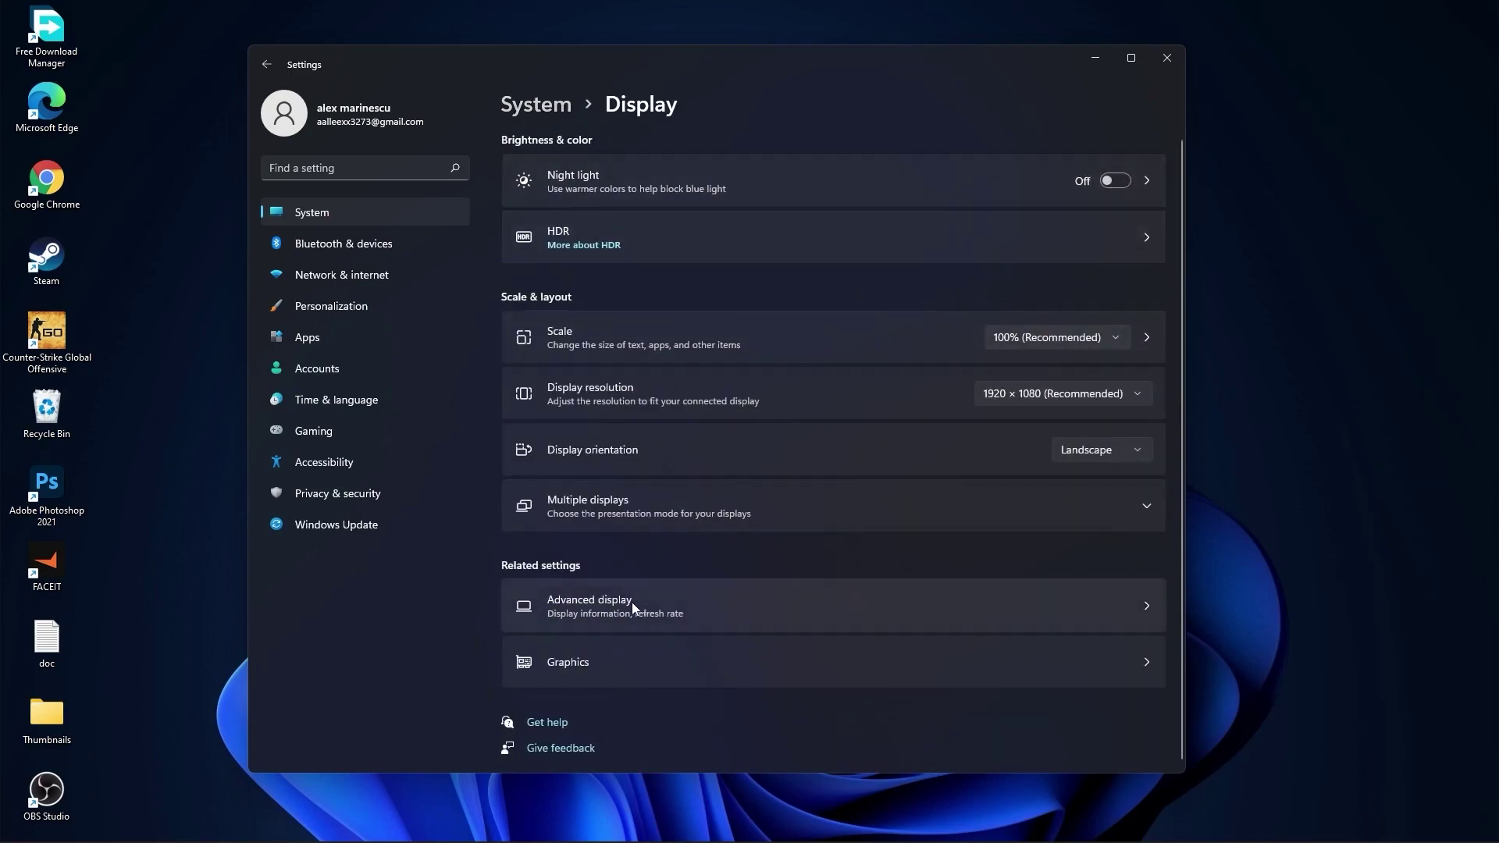
click(592, 606)
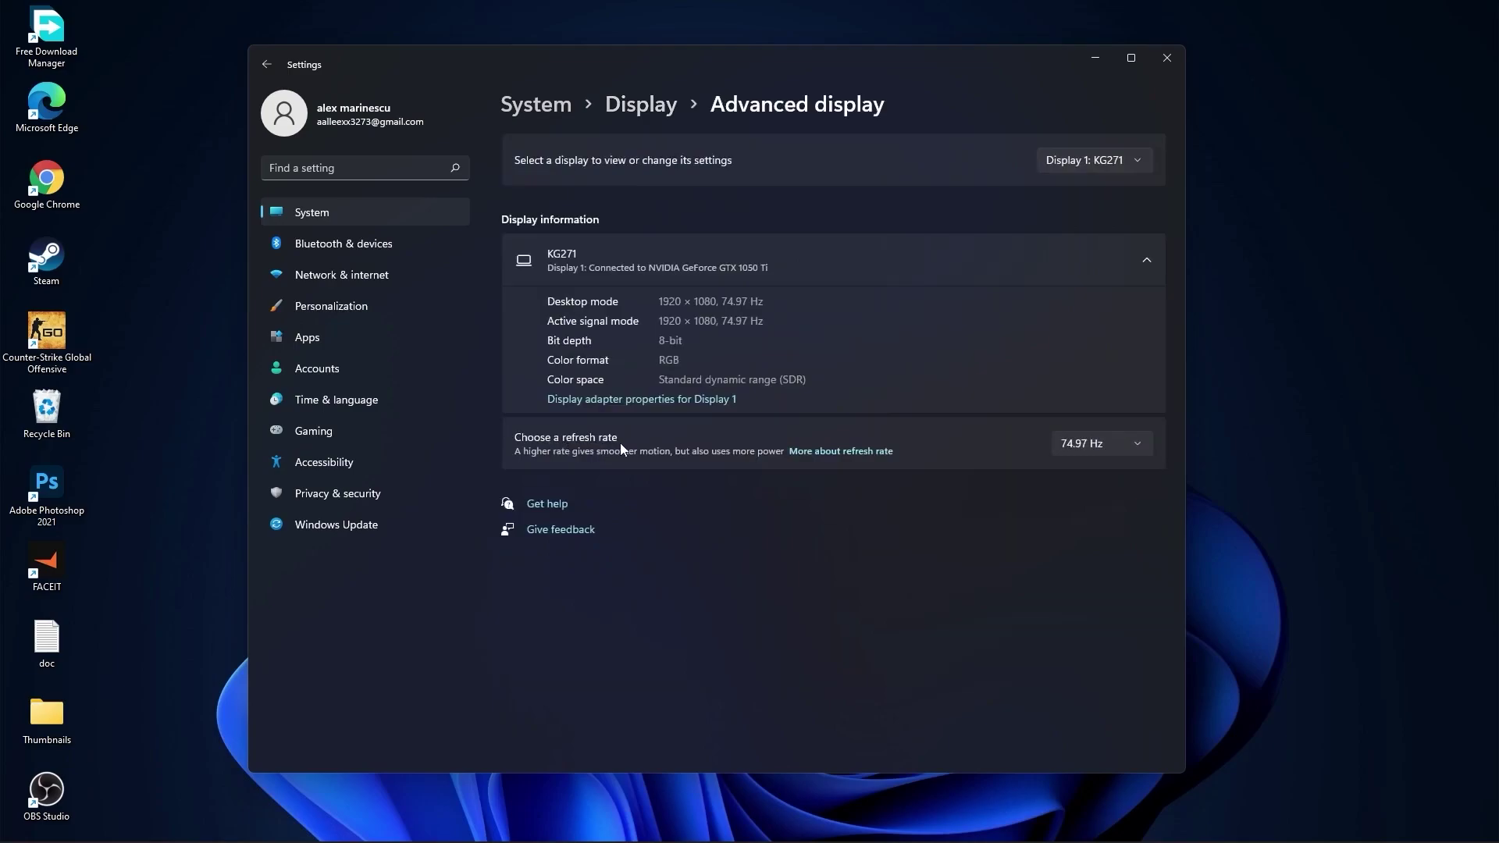
click(1099, 441)
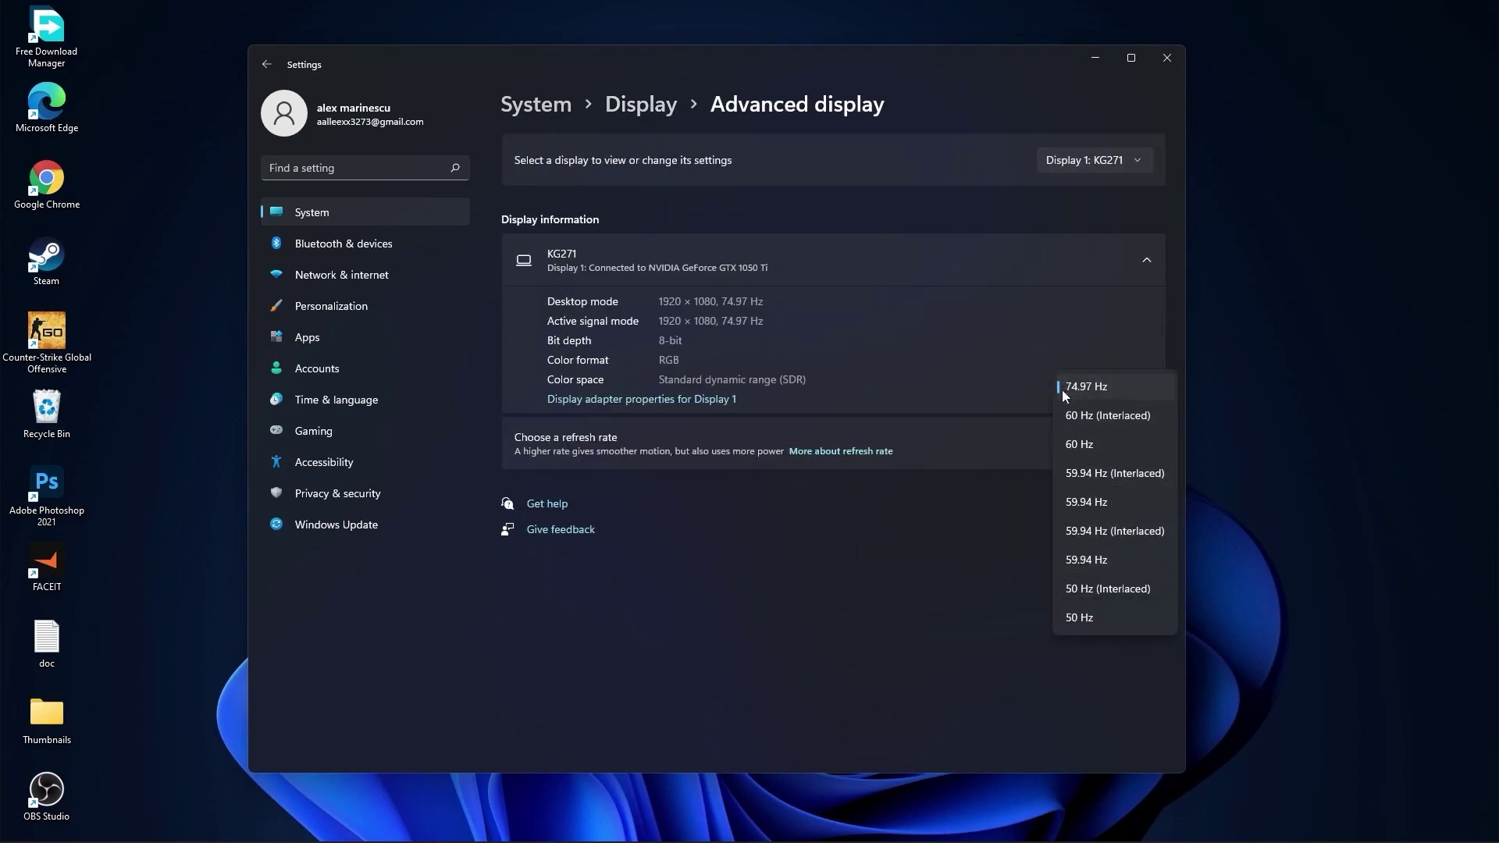
Keep the monitor at 74.97 Hz and review the notification and focus assist settings
click(1082, 386)
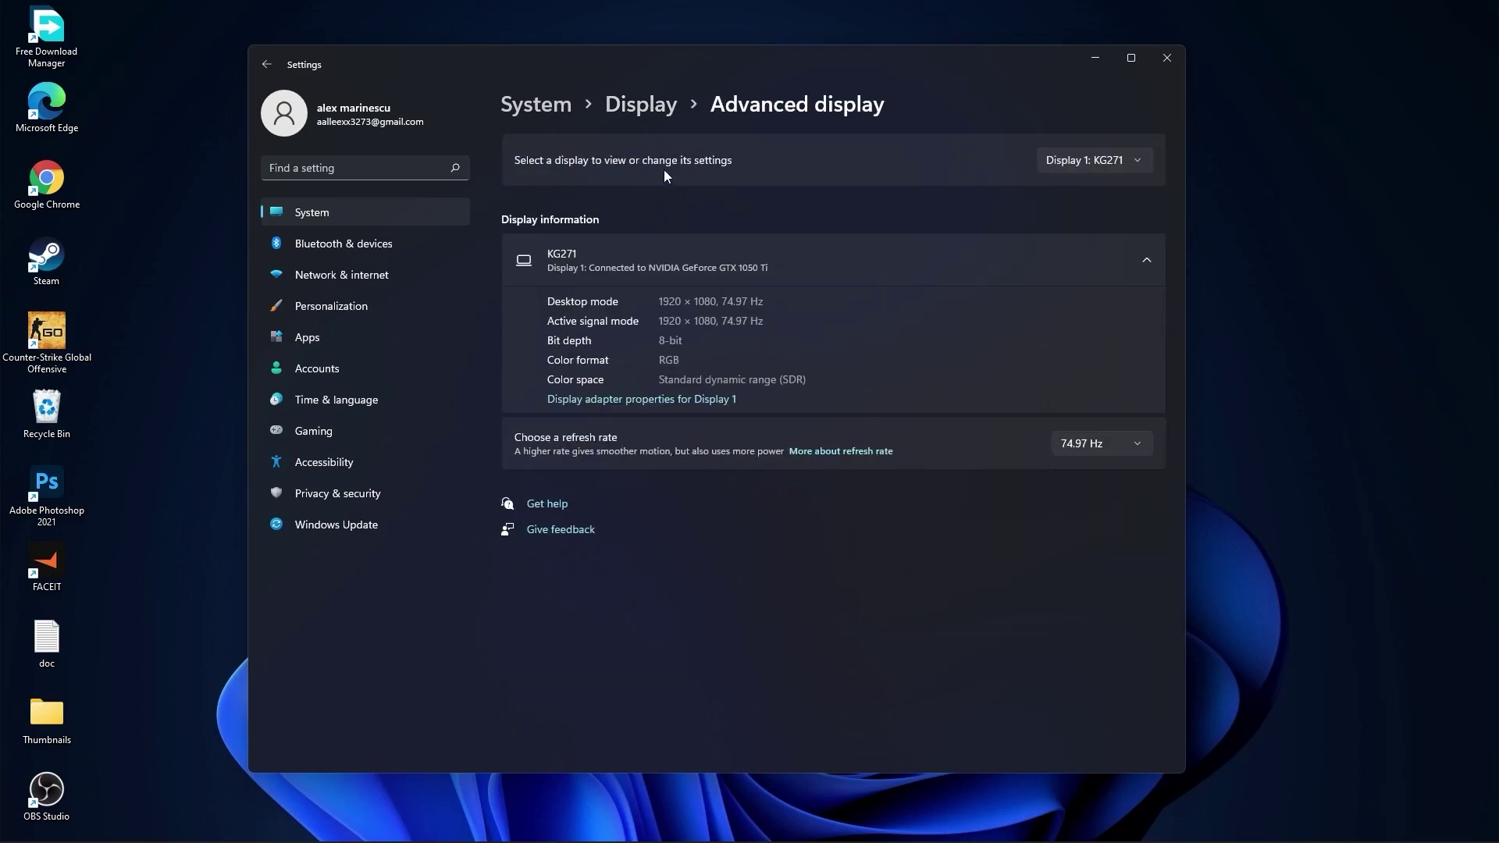
click(548, 114)
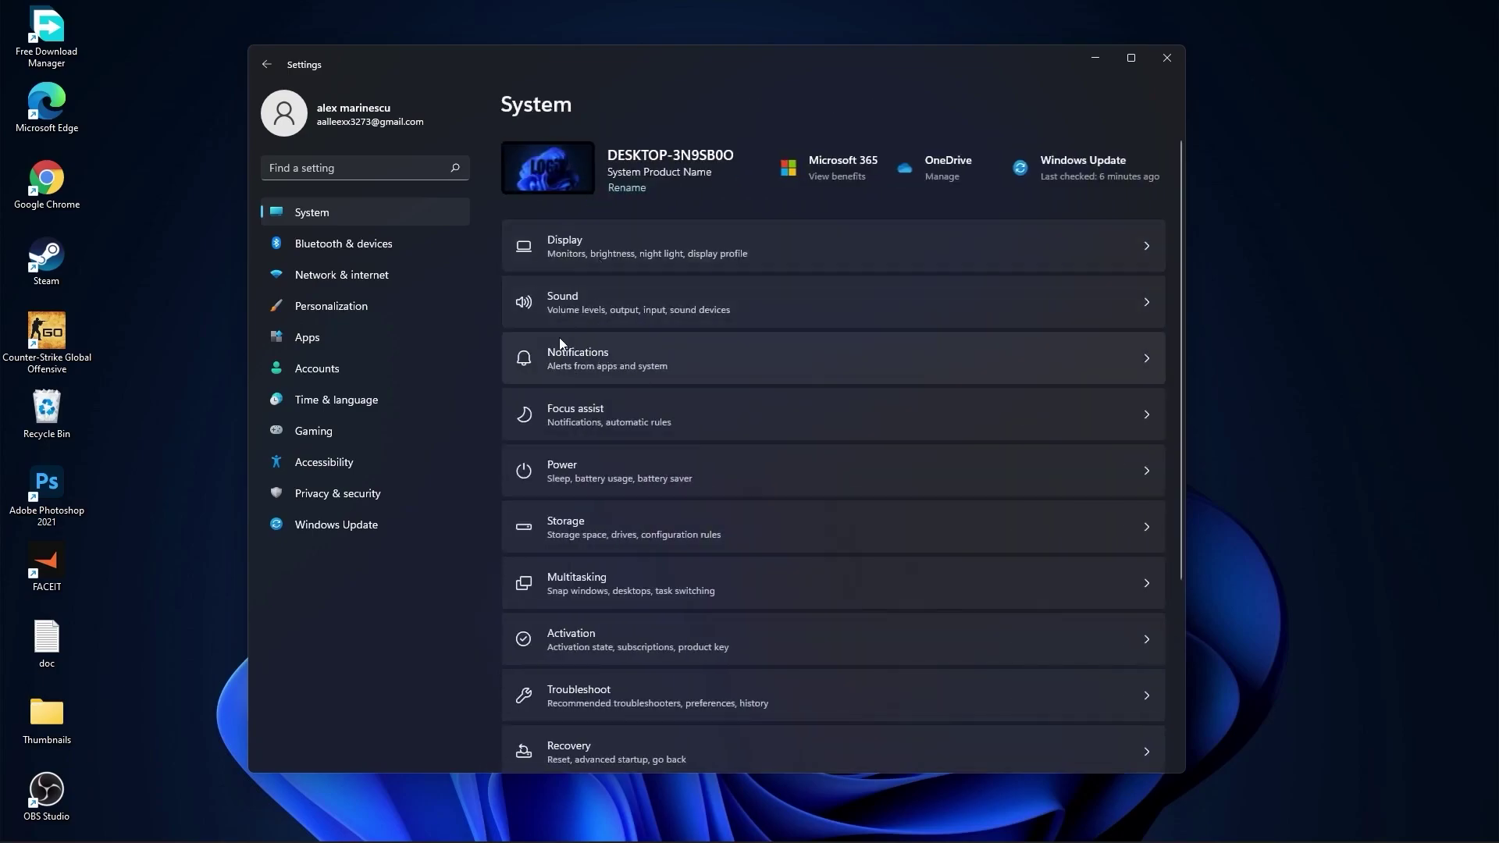
click(583, 359)
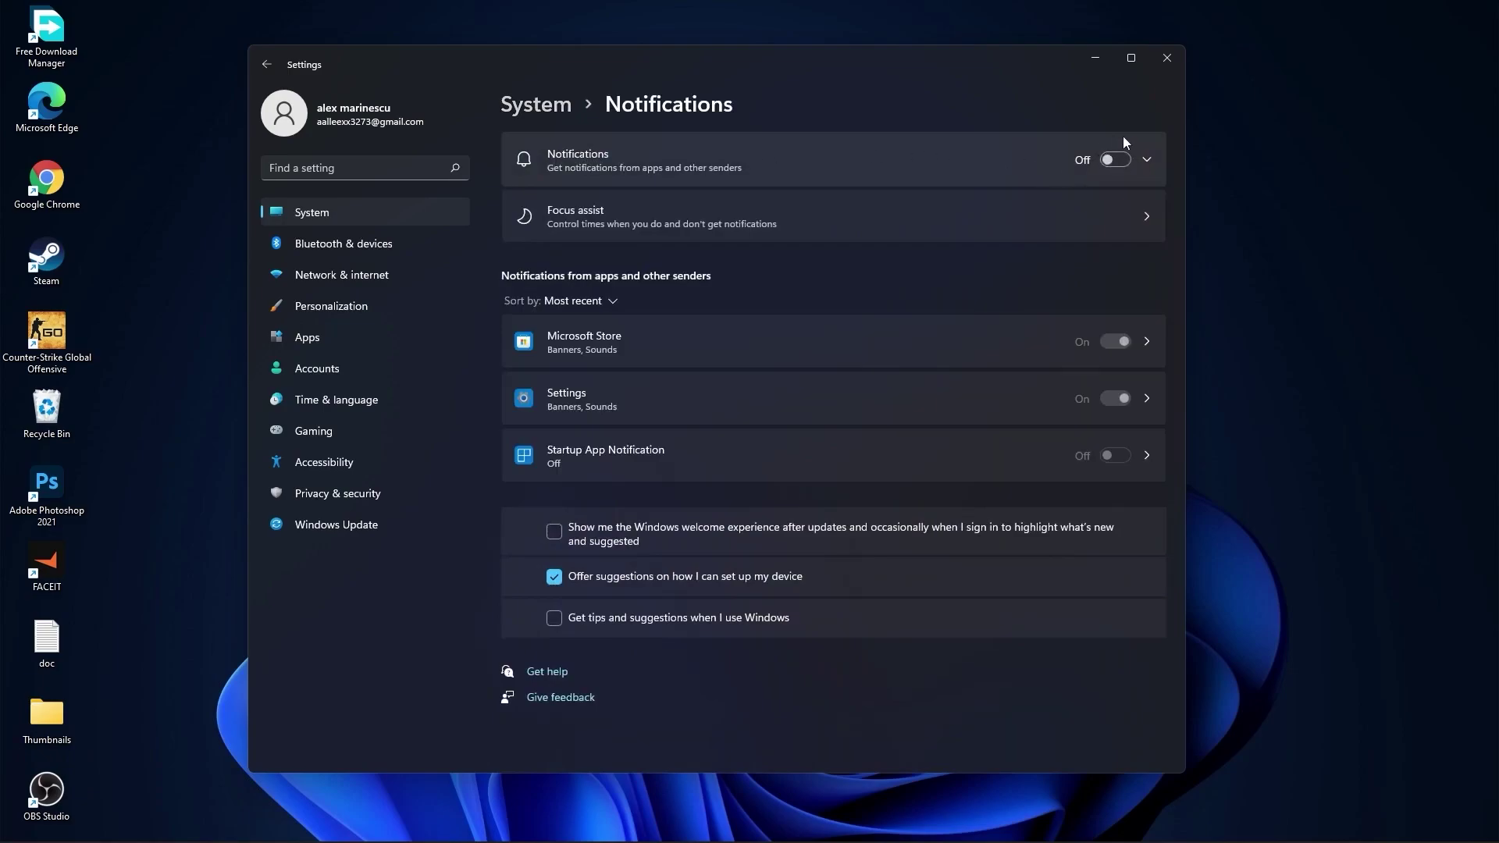
click(544, 104)
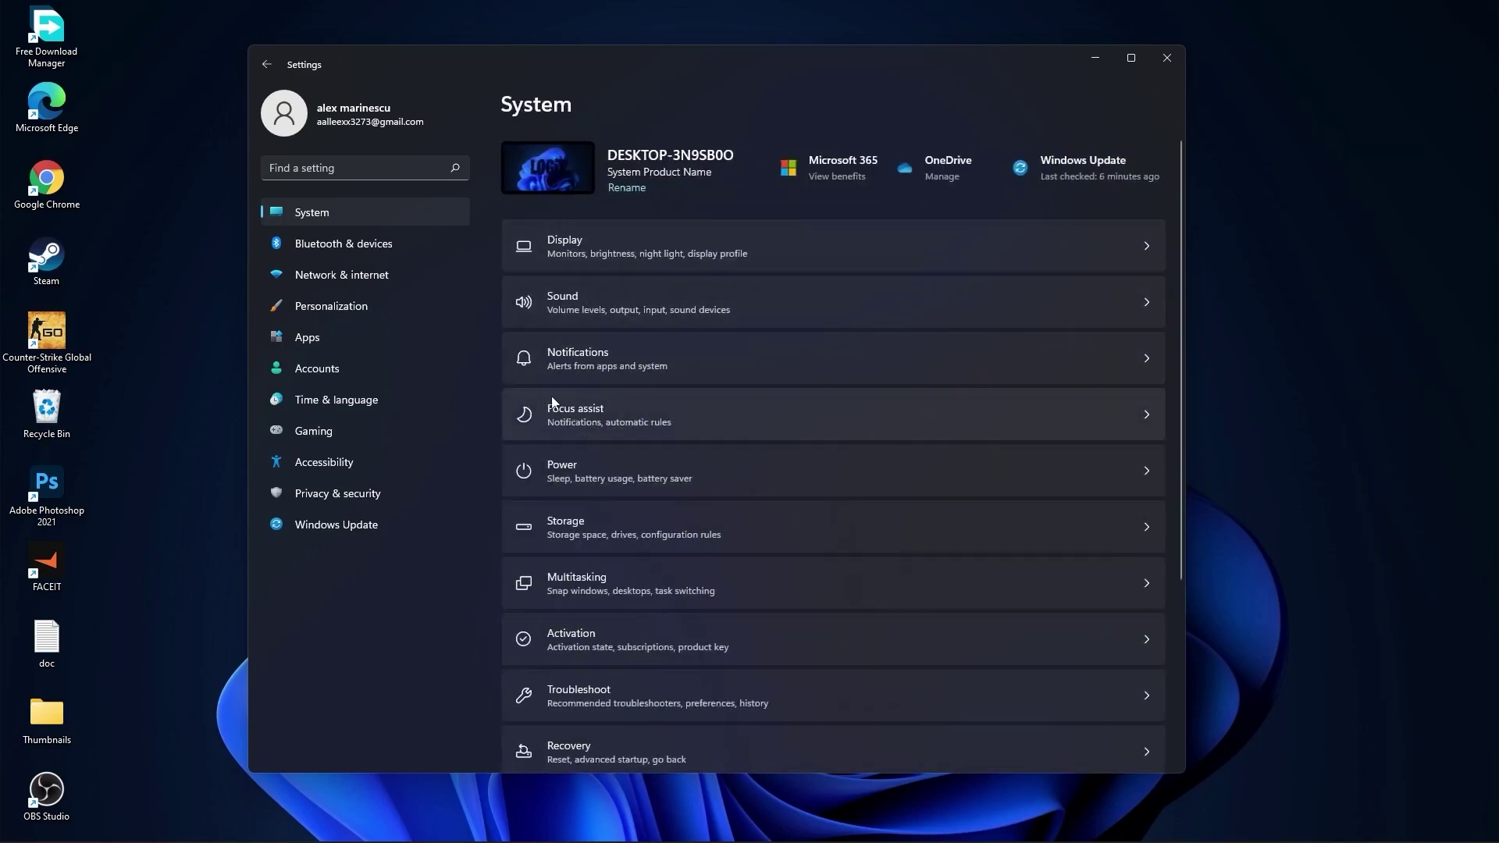
click(570, 409)
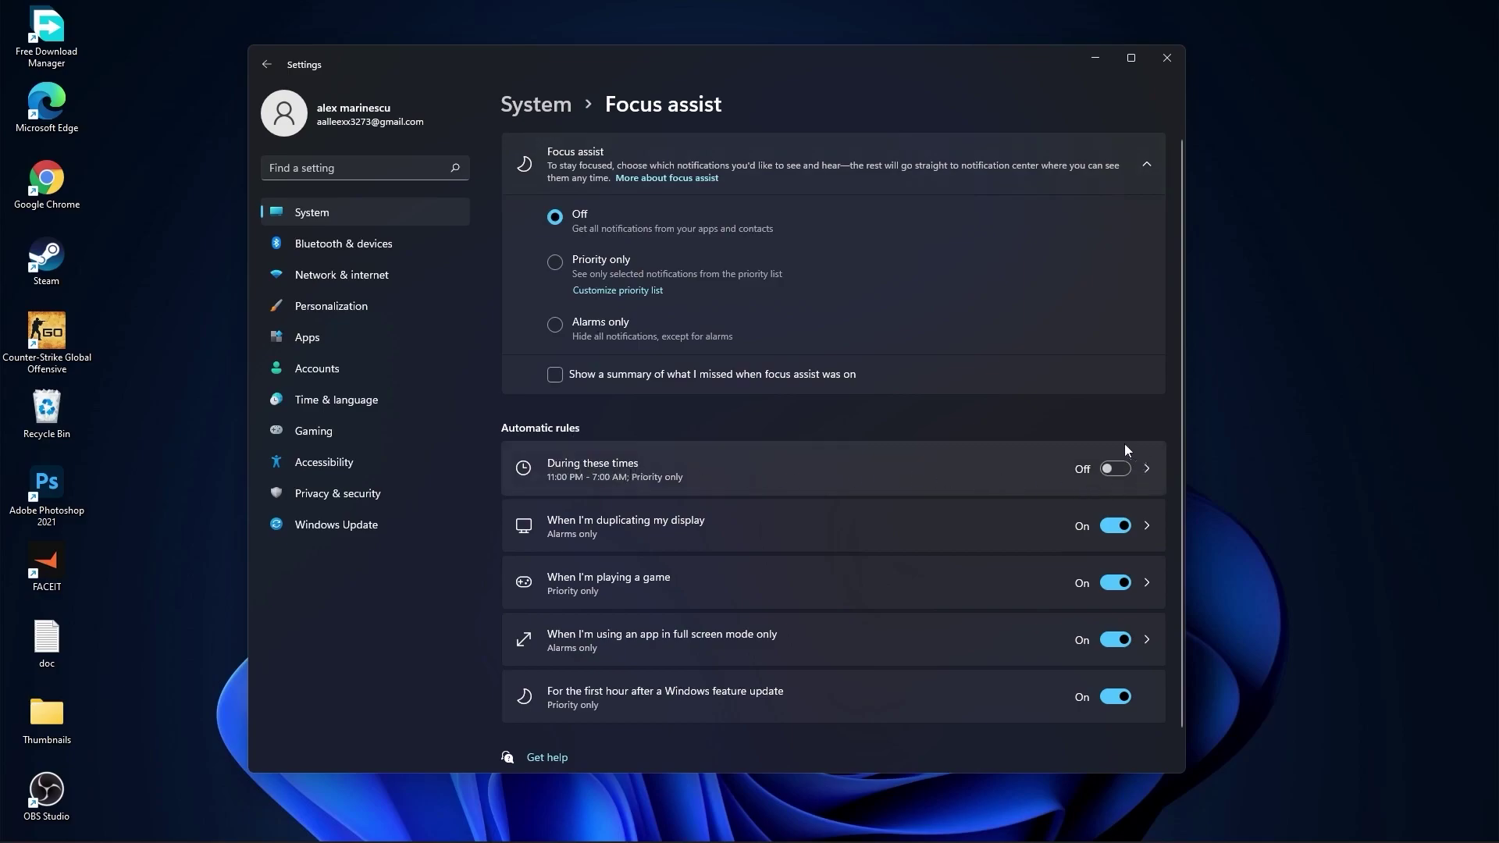
click(536, 104)
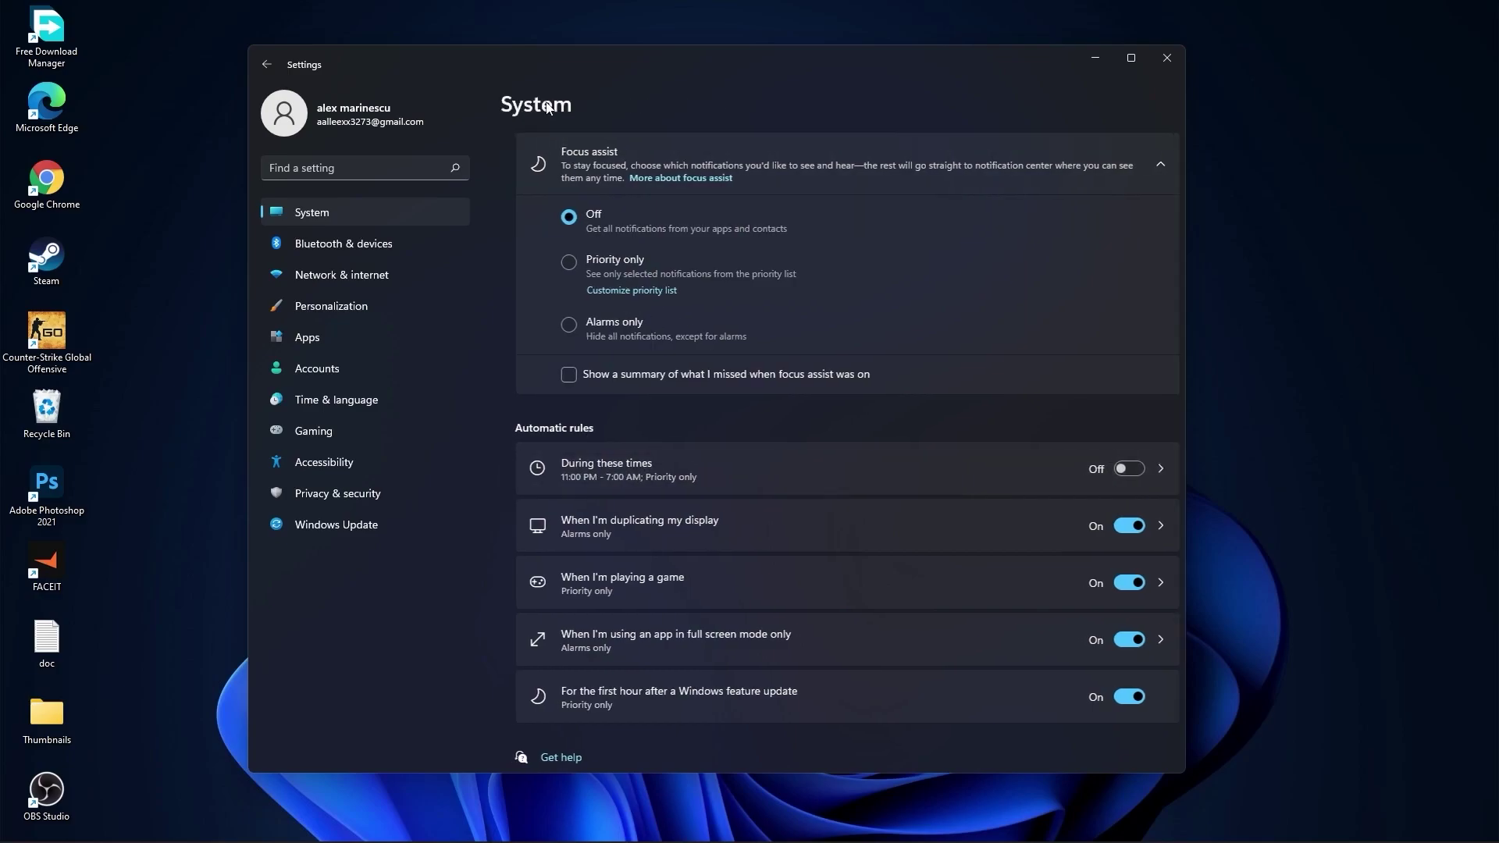
Set the power mode to Best performance
click(579, 476)
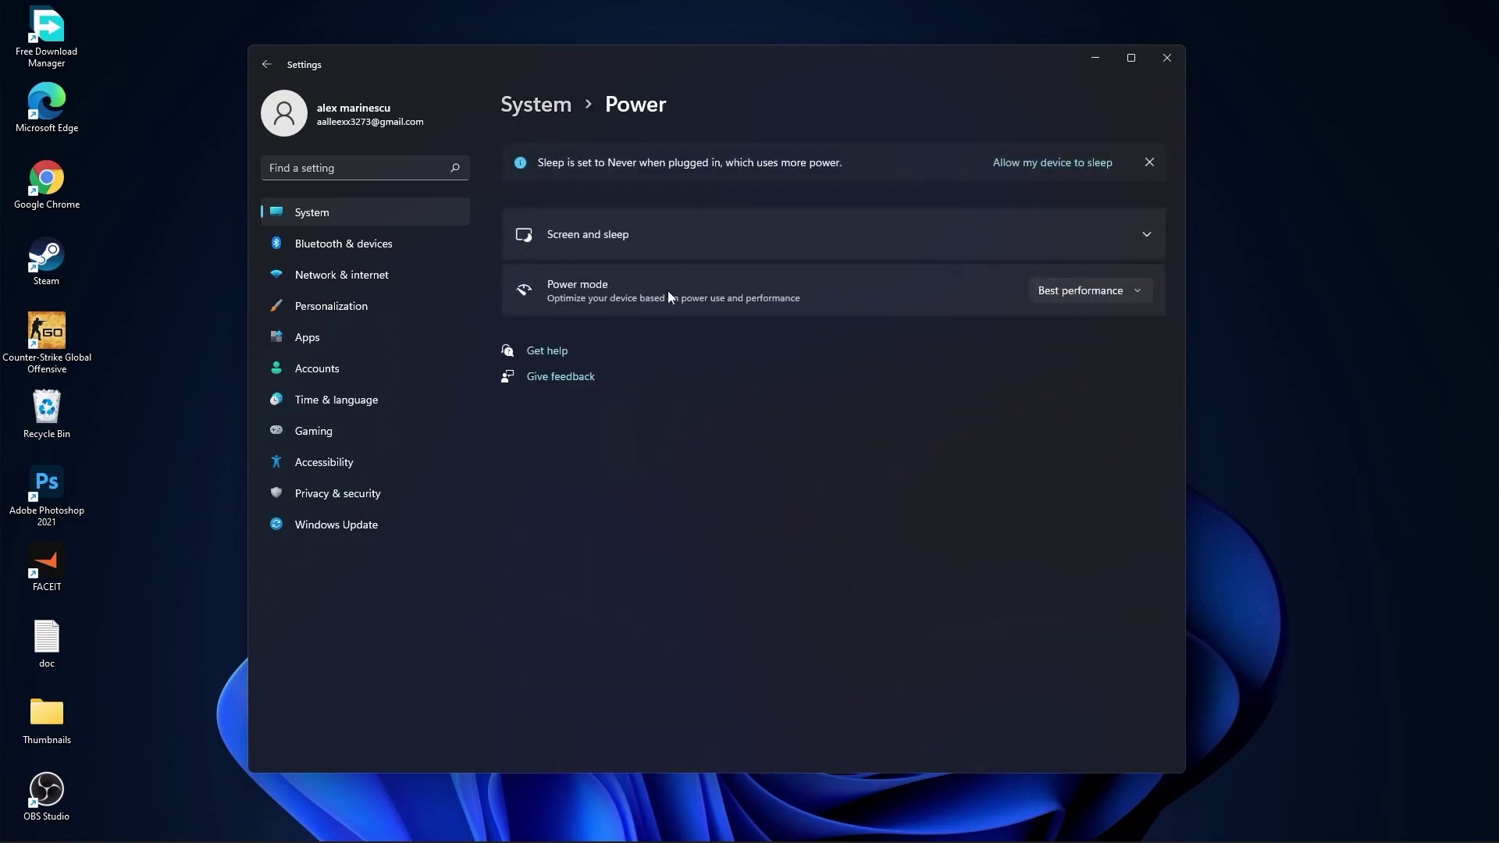
click(1072, 290)
click(1088, 293)
click(532, 107)
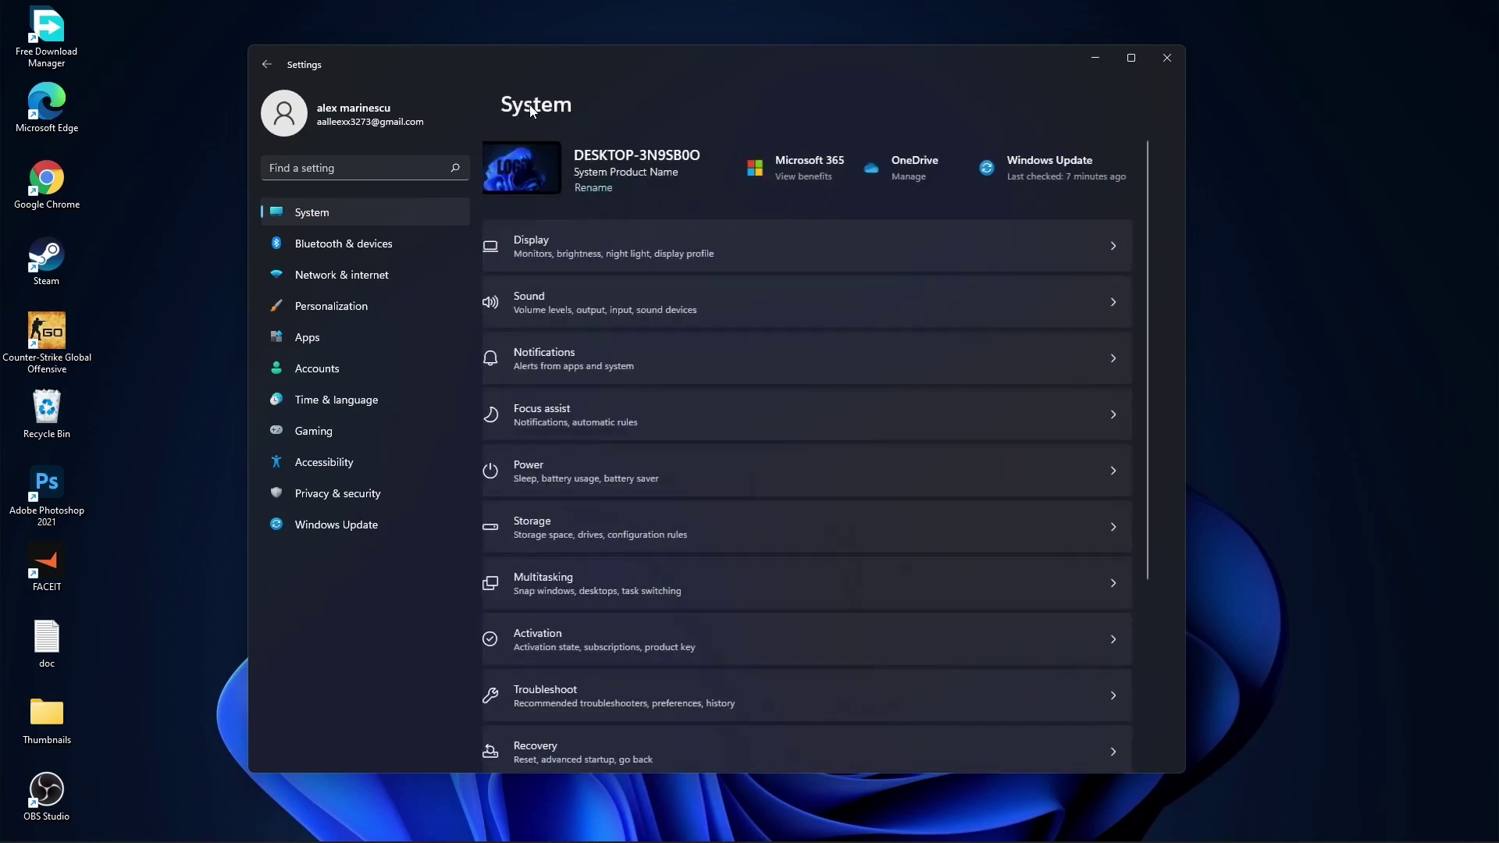
Permanently delete Downloads and previous Windows installations via Cleanup recommendations, freeing 45.3 GB
click(578, 528)
scroll(608, 543, down, 2)
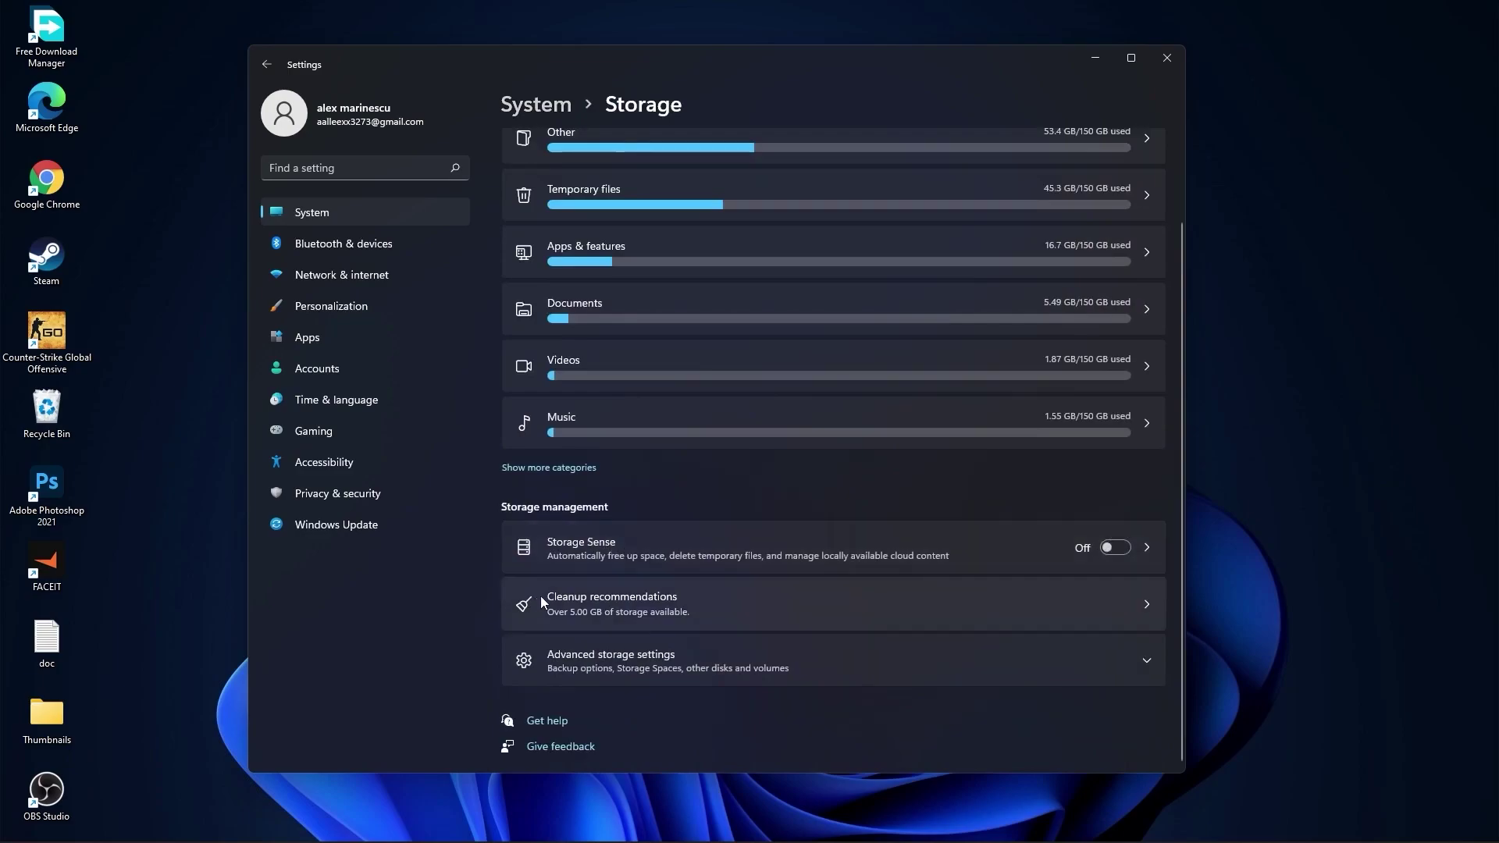
click(610, 598)
click(559, 224)
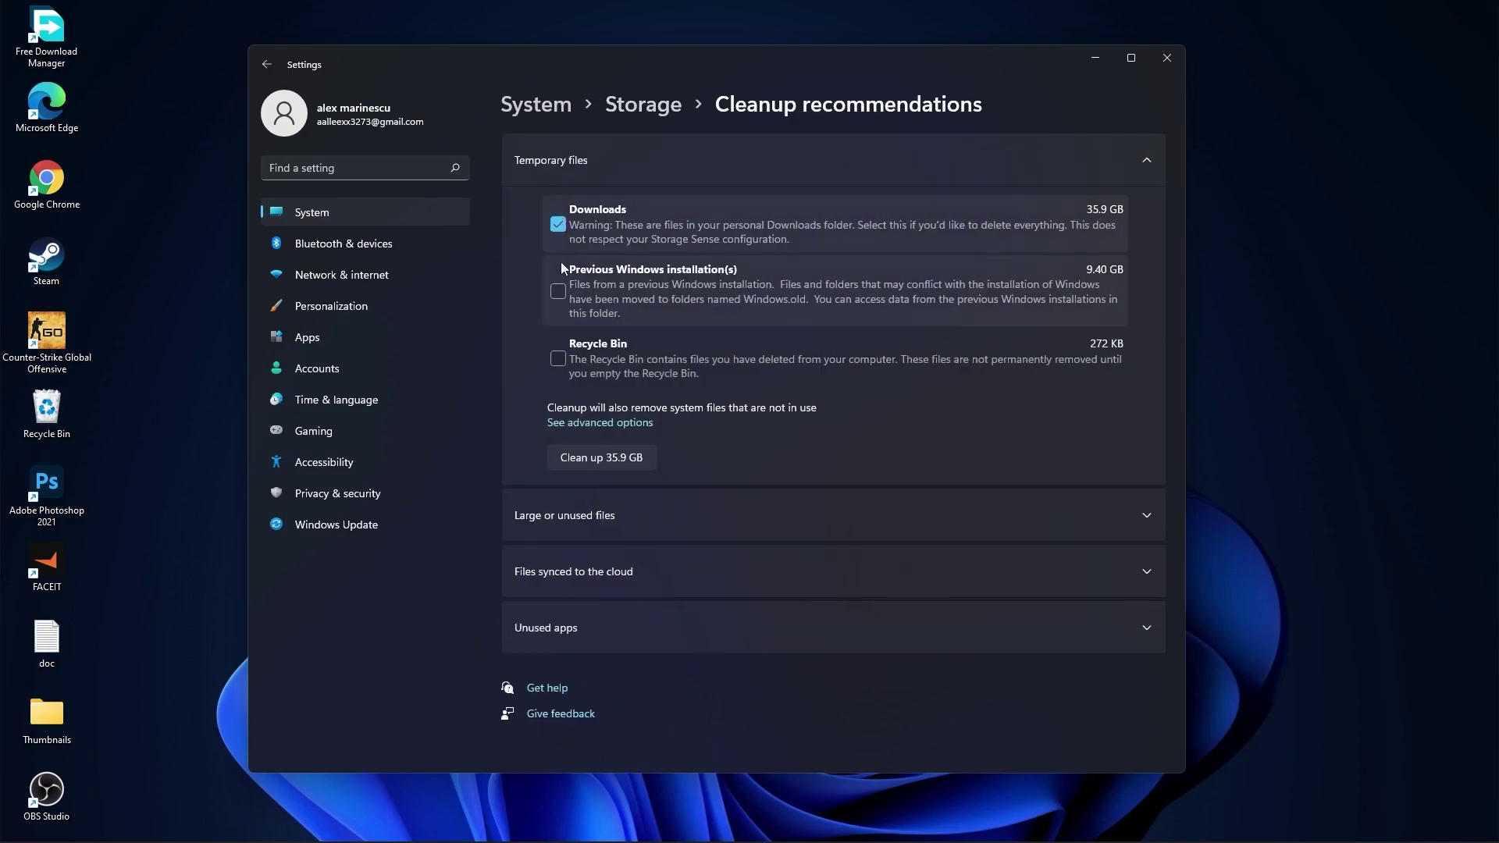
click(559, 292)
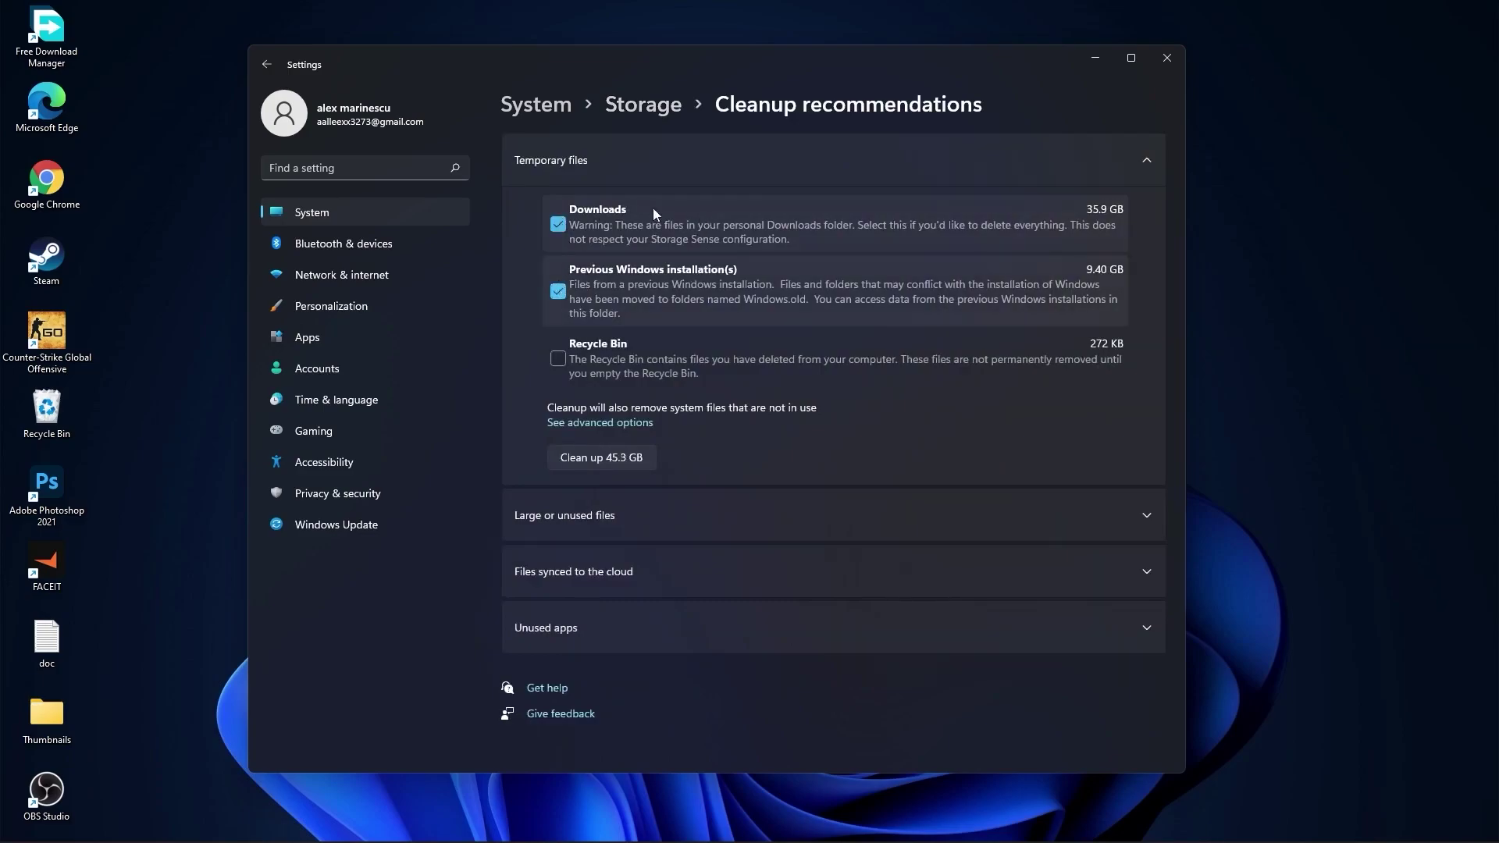
click(603, 459)
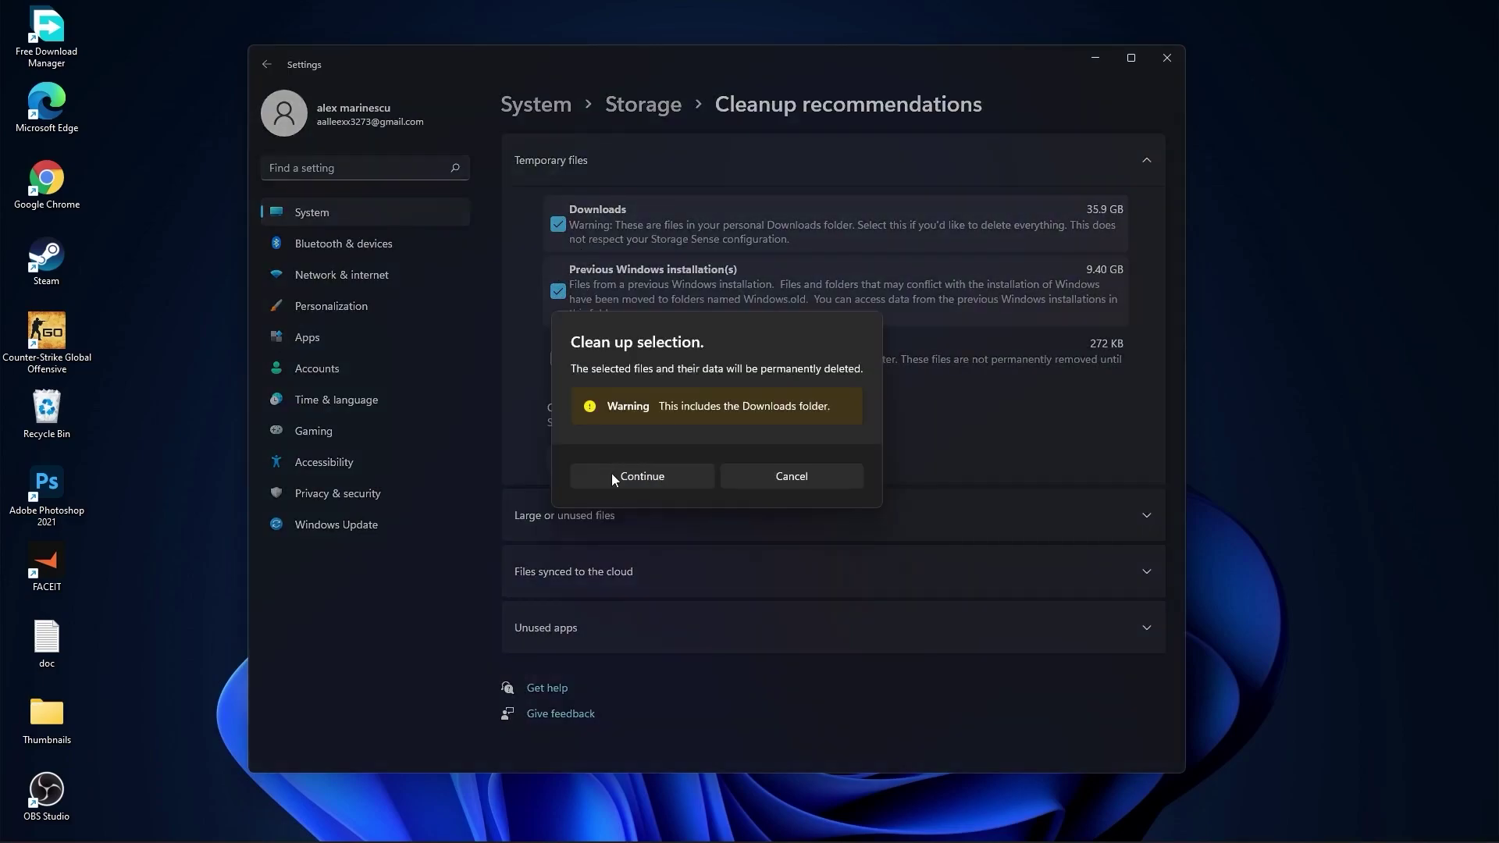
click(655, 477)
click(537, 104)
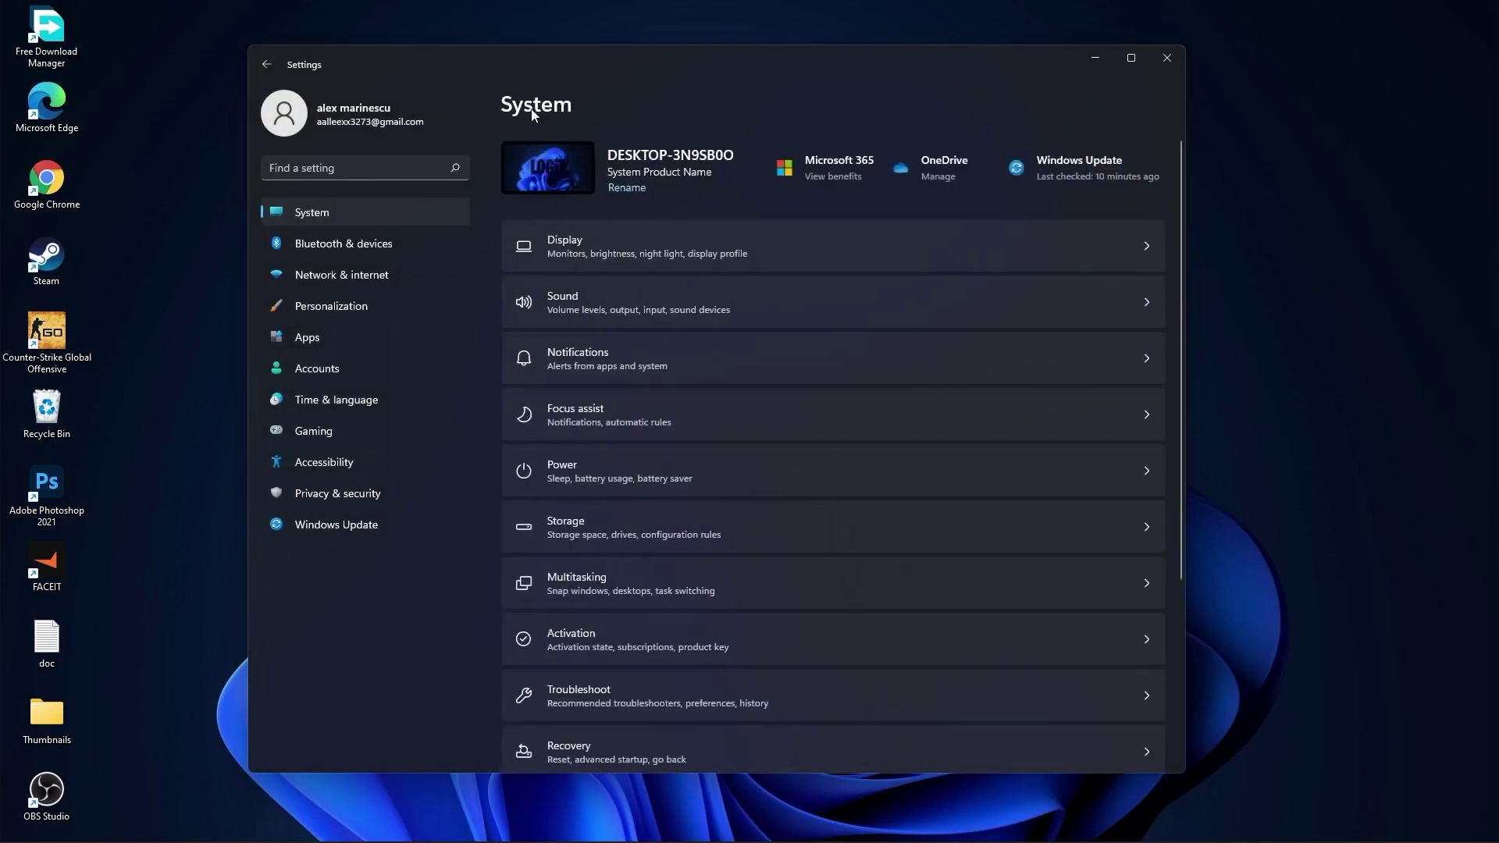
click(601, 583)
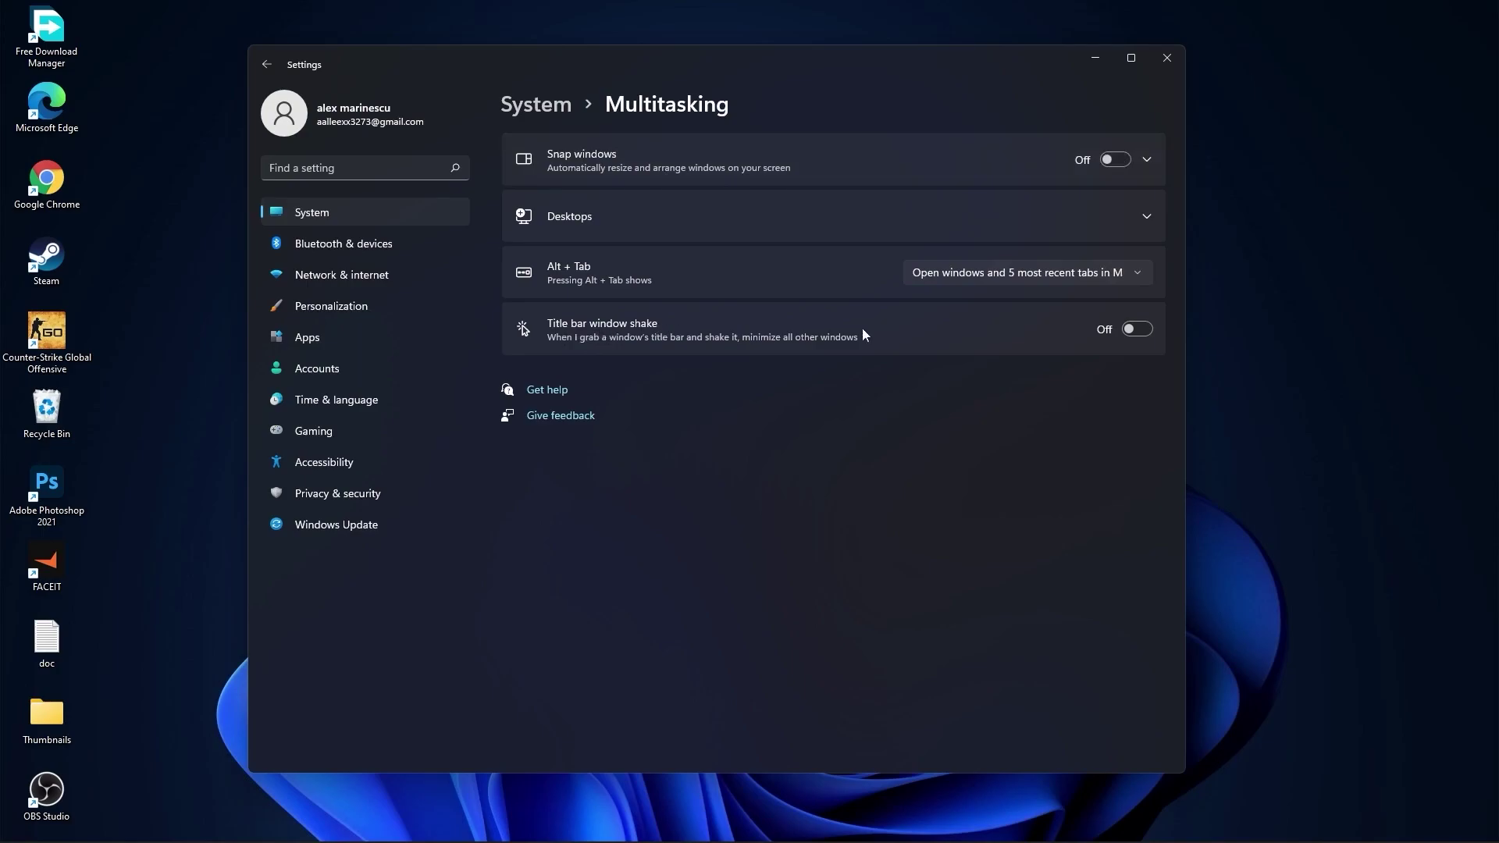
Verify Remote Desktop and Clipboard history are both Off, then go to Personalization
click(541, 115)
scroll(802, 518, down, 5)
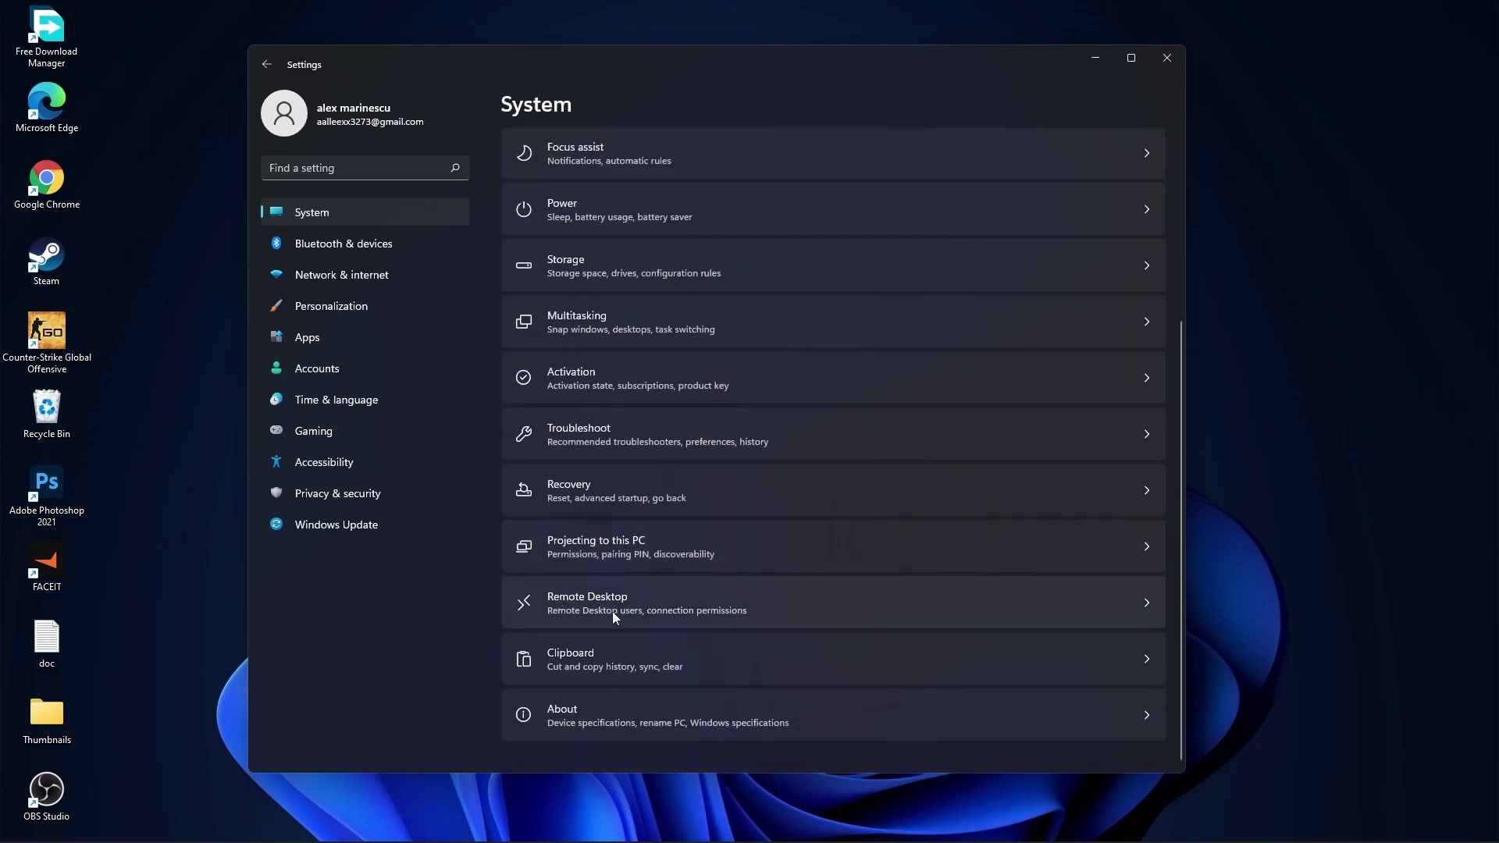
click(603, 603)
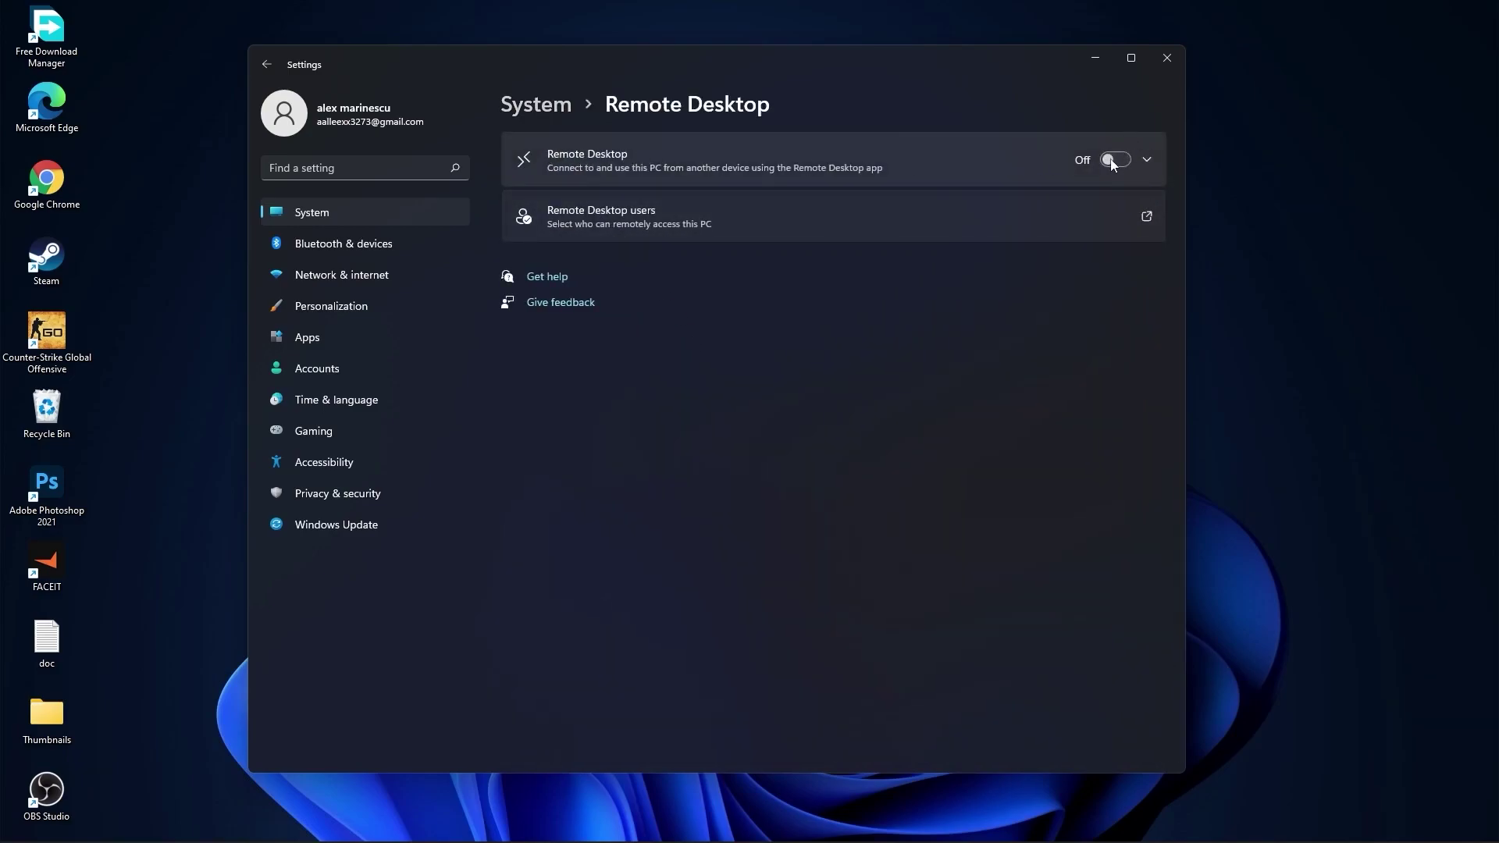
click(536, 106)
scroll(785, 550, down, 5)
click(567, 651)
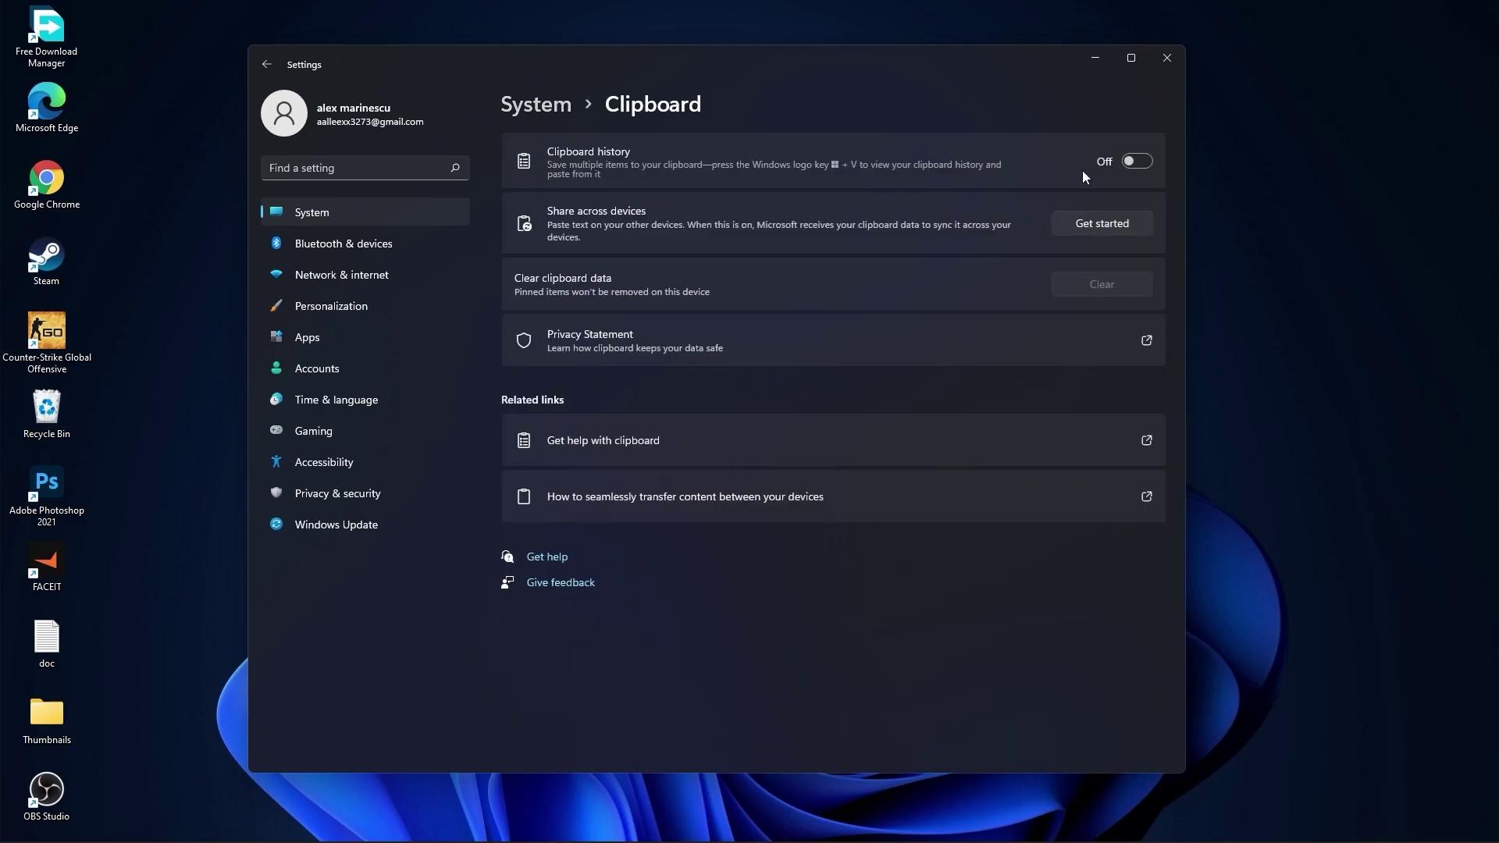
click(547, 105)
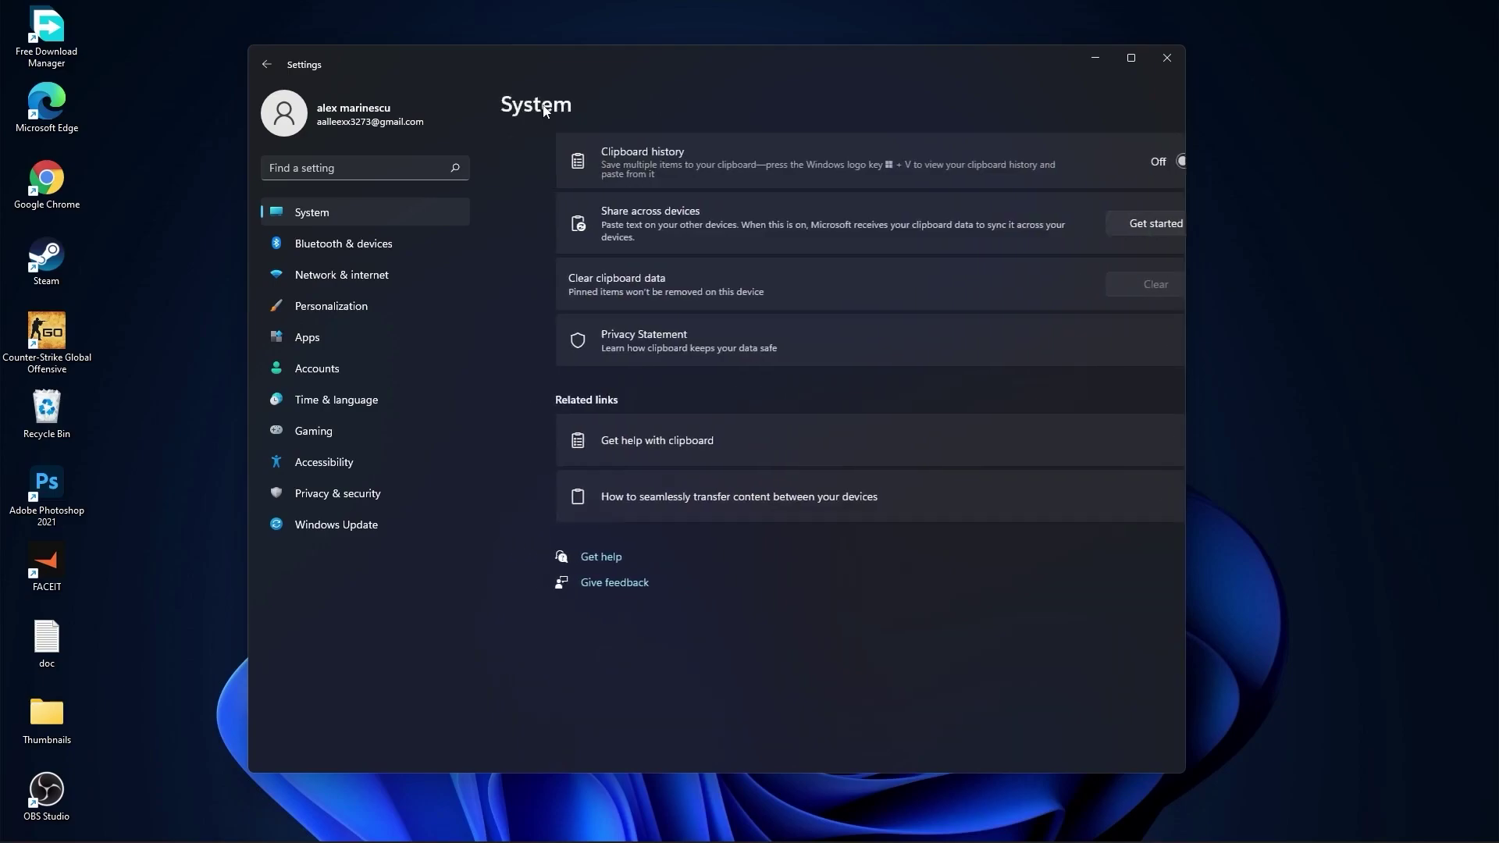
click(312, 308)
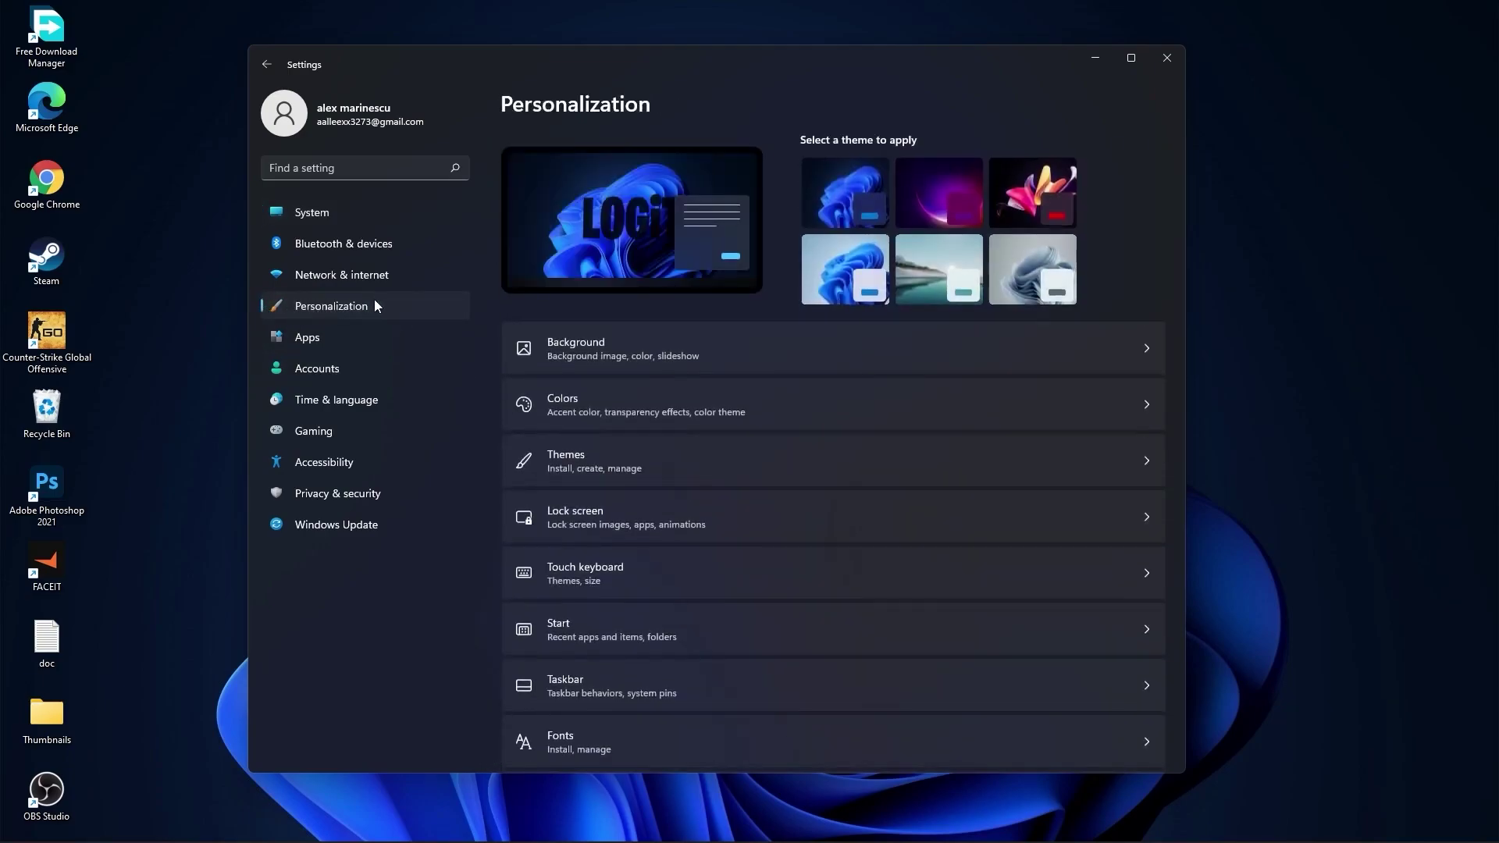
Keep the desktop background type set to Picture
click(576, 347)
click(1080, 320)
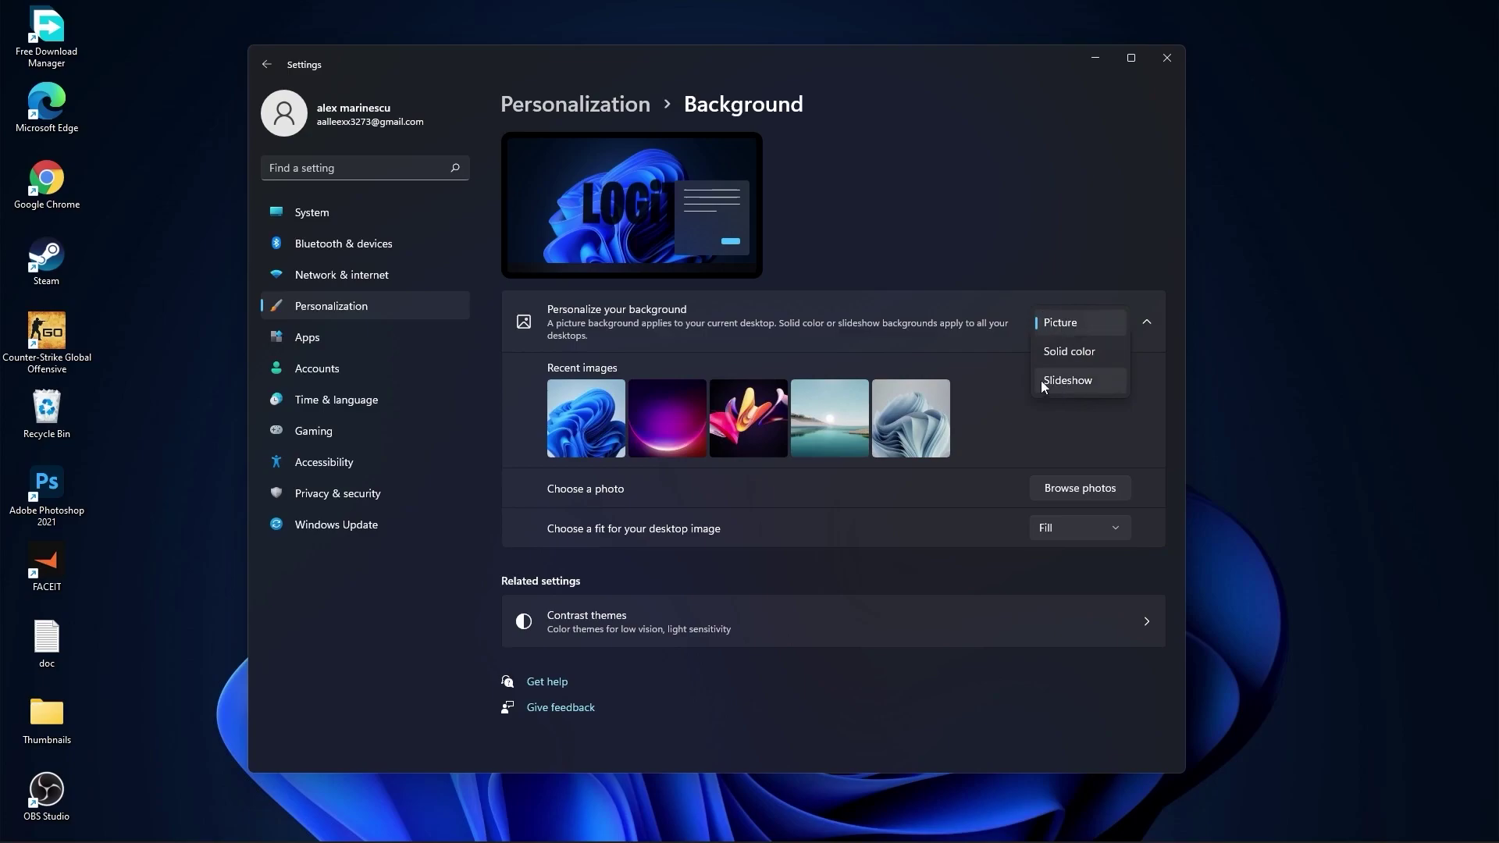
click(1089, 407)
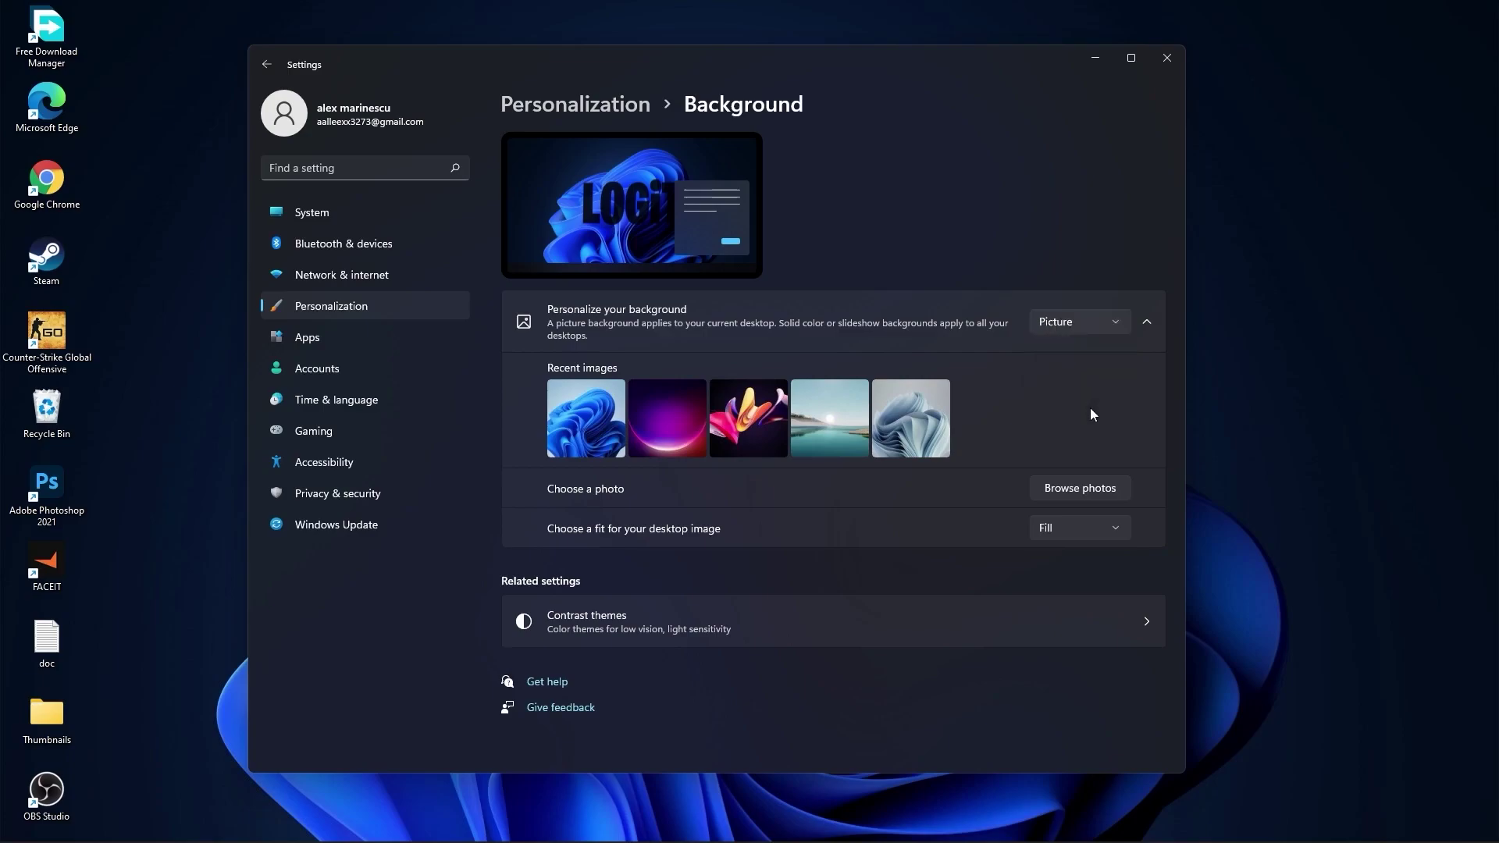
Review the installed apps list and Adobe Photoshop 2021's options, leaving it installed
click(320, 337)
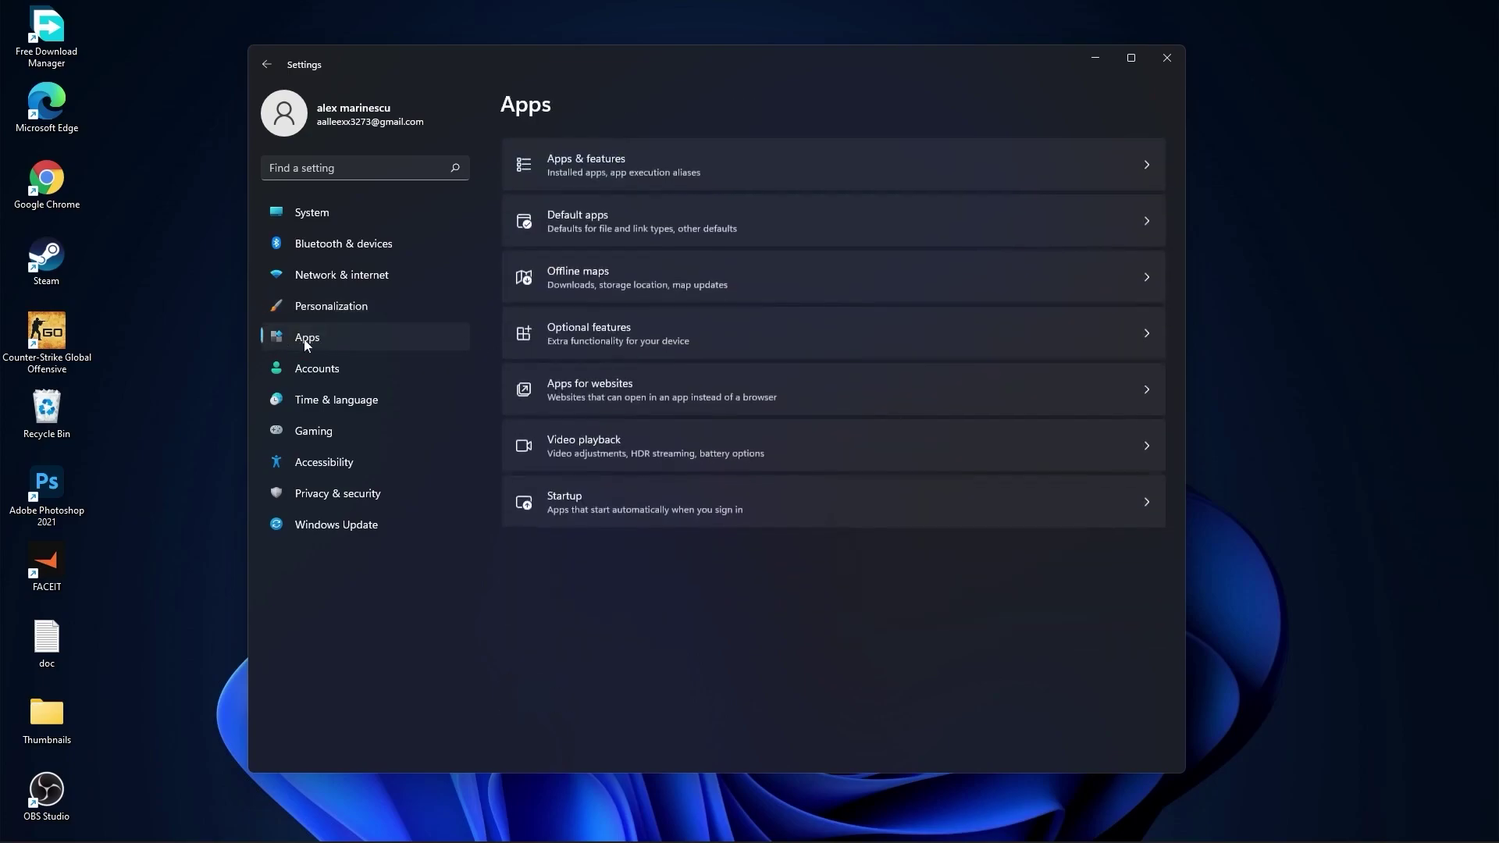
click(618, 163)
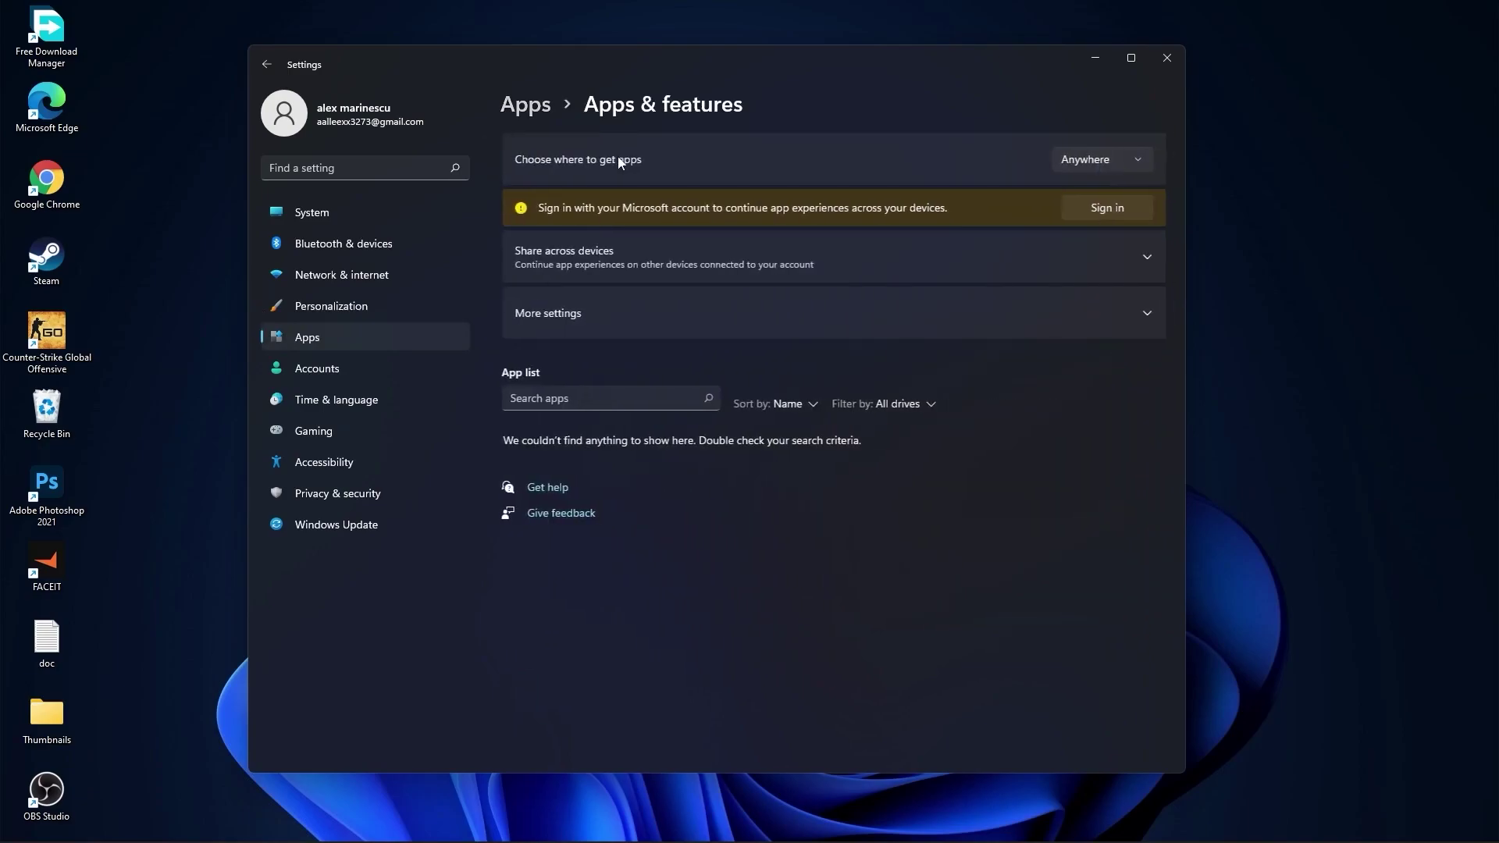
scroll(868, 500, down, 5)
scroll(866, 548, up, 5)
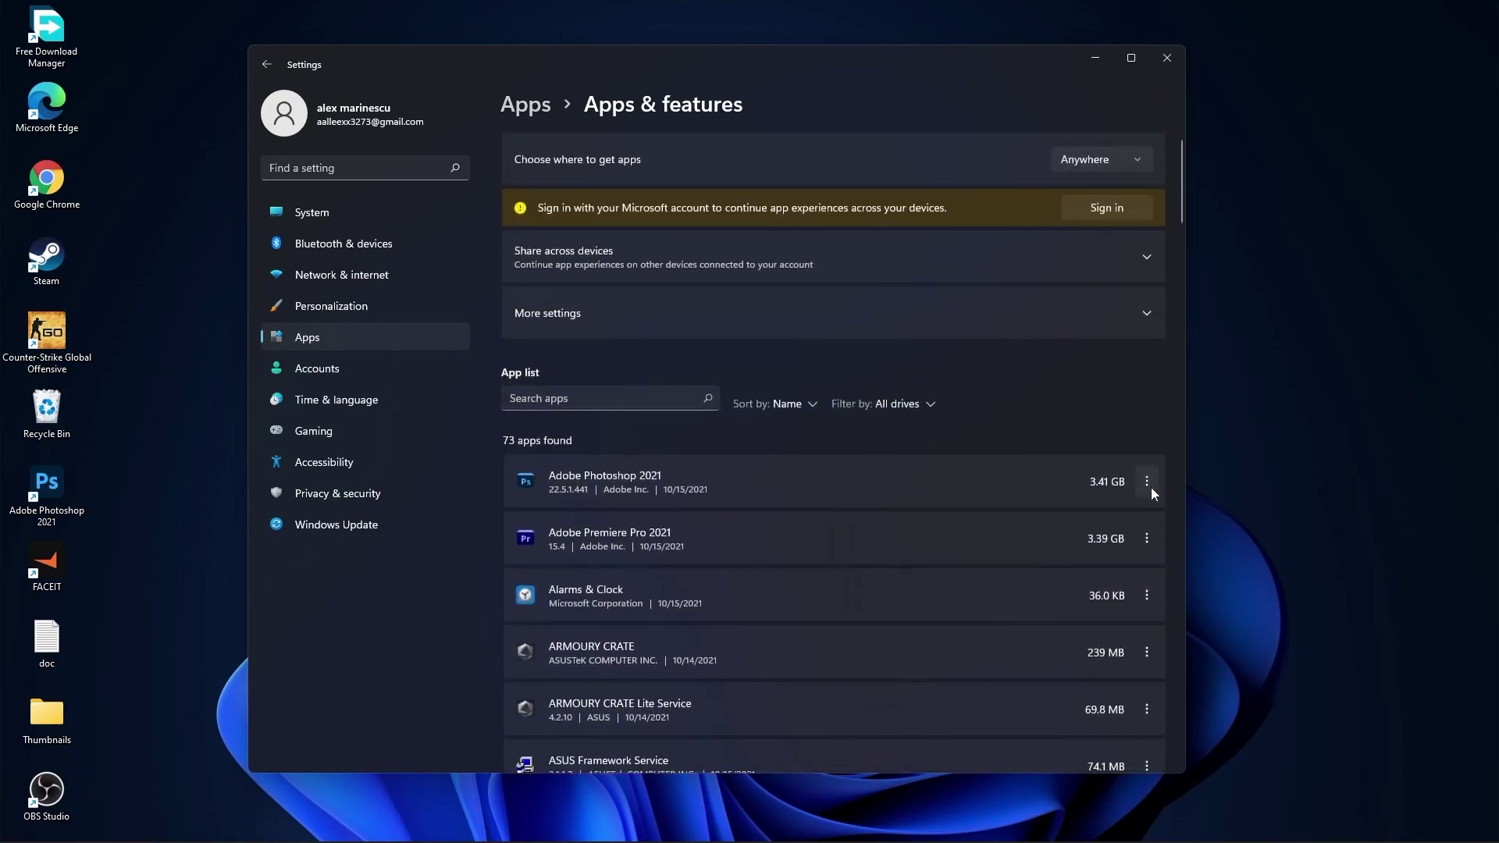
click(1143, 481)
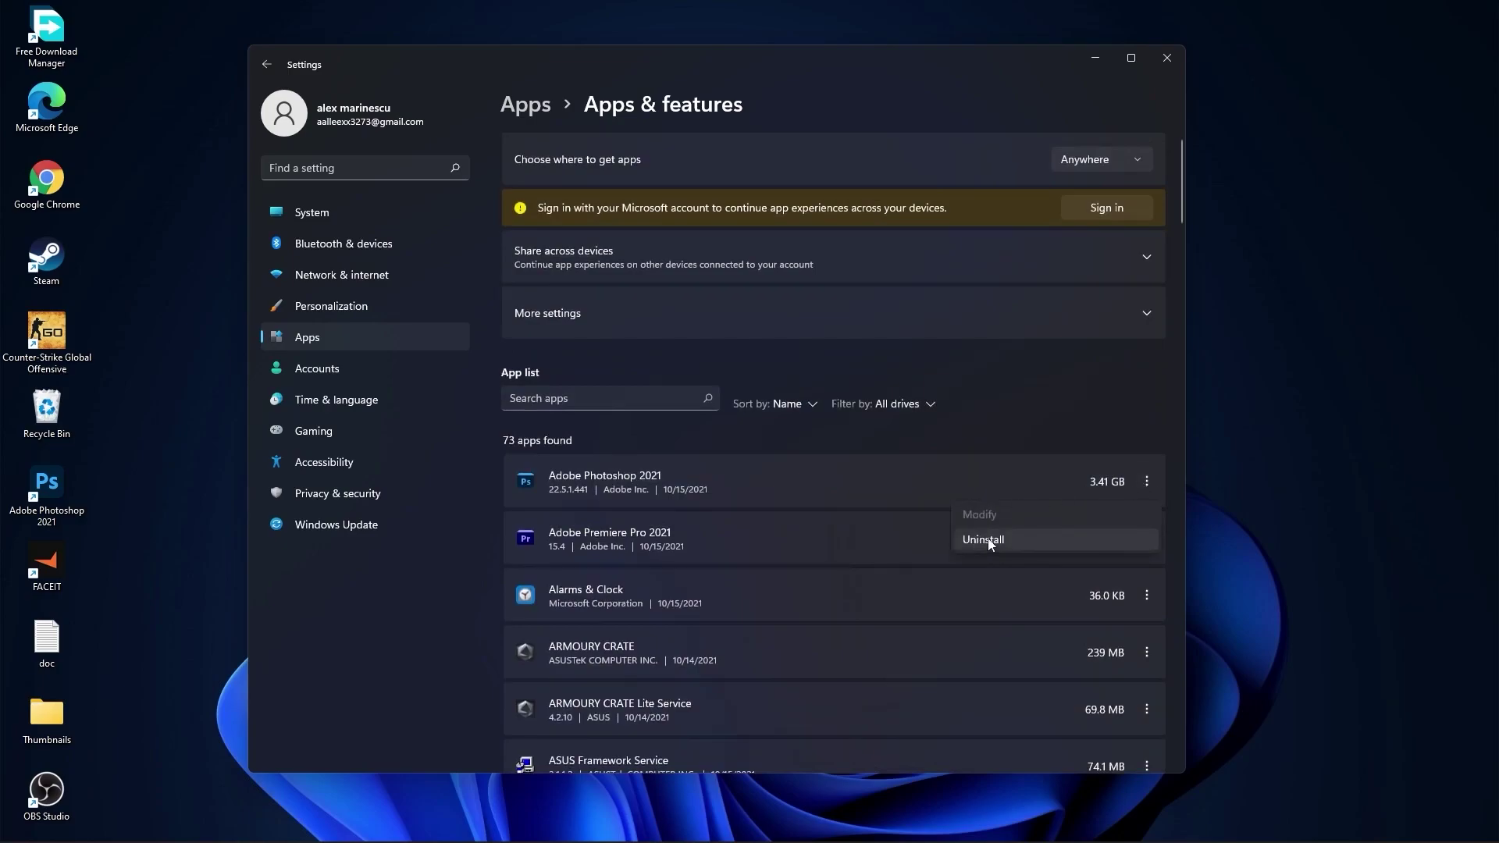
click(297, 433)
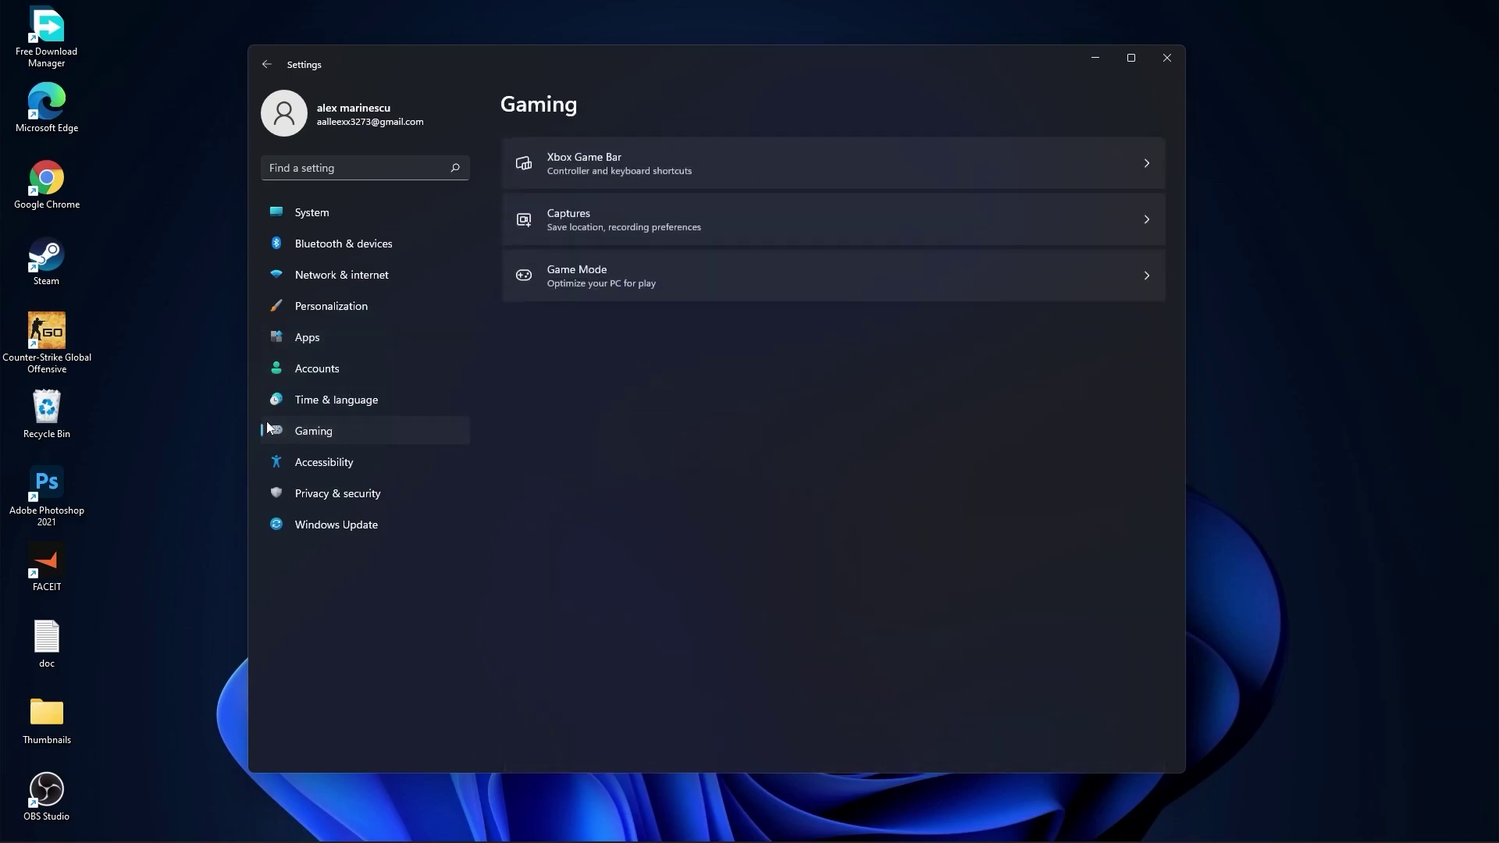
Turn off the controller button shortcut for opening Xbox Game Bar
click(634, 158)
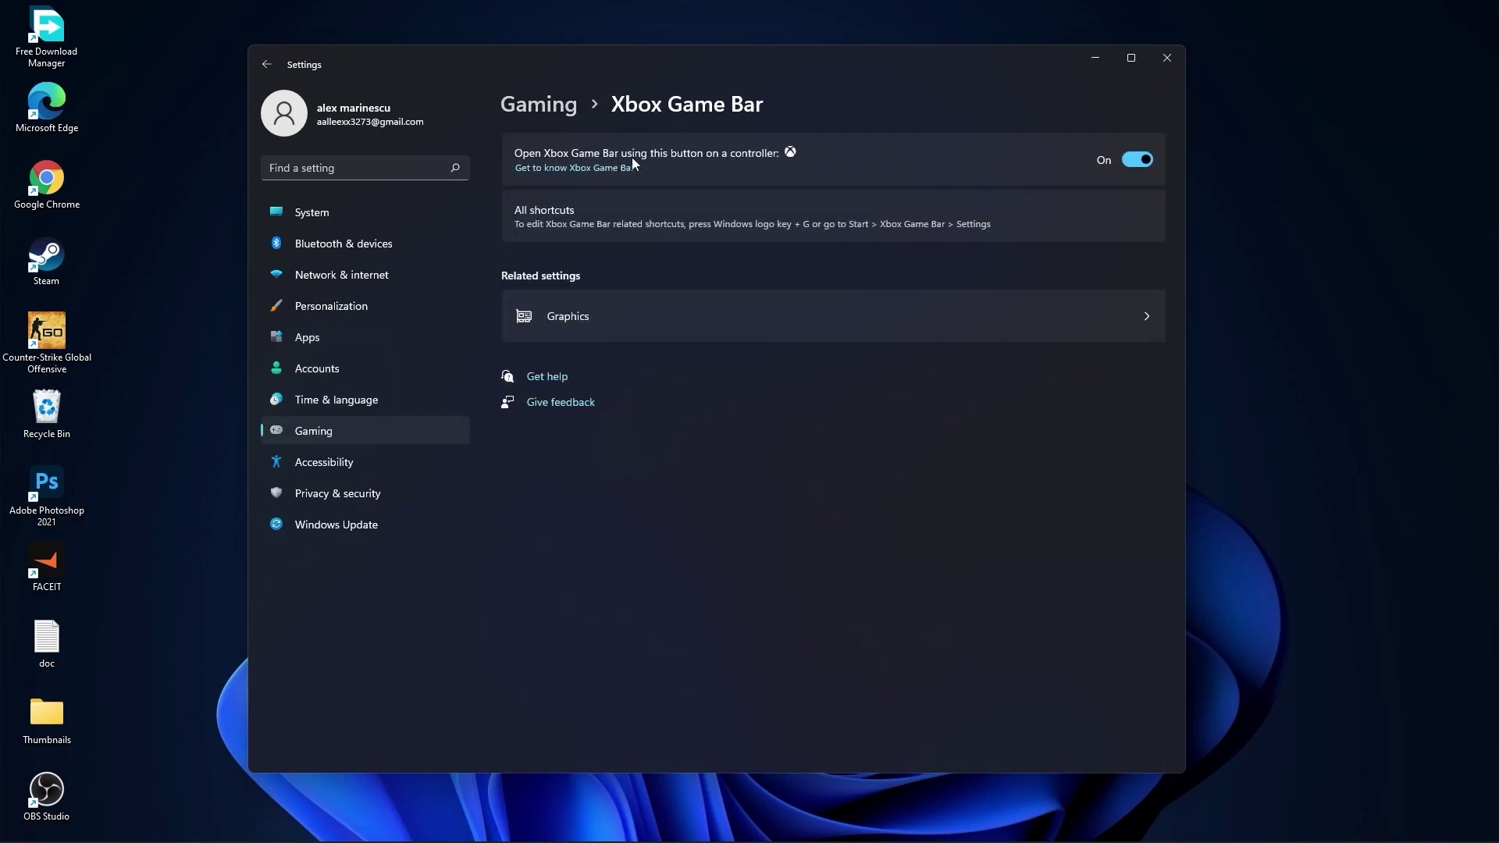
click(1129, 160)
click(545, 103)
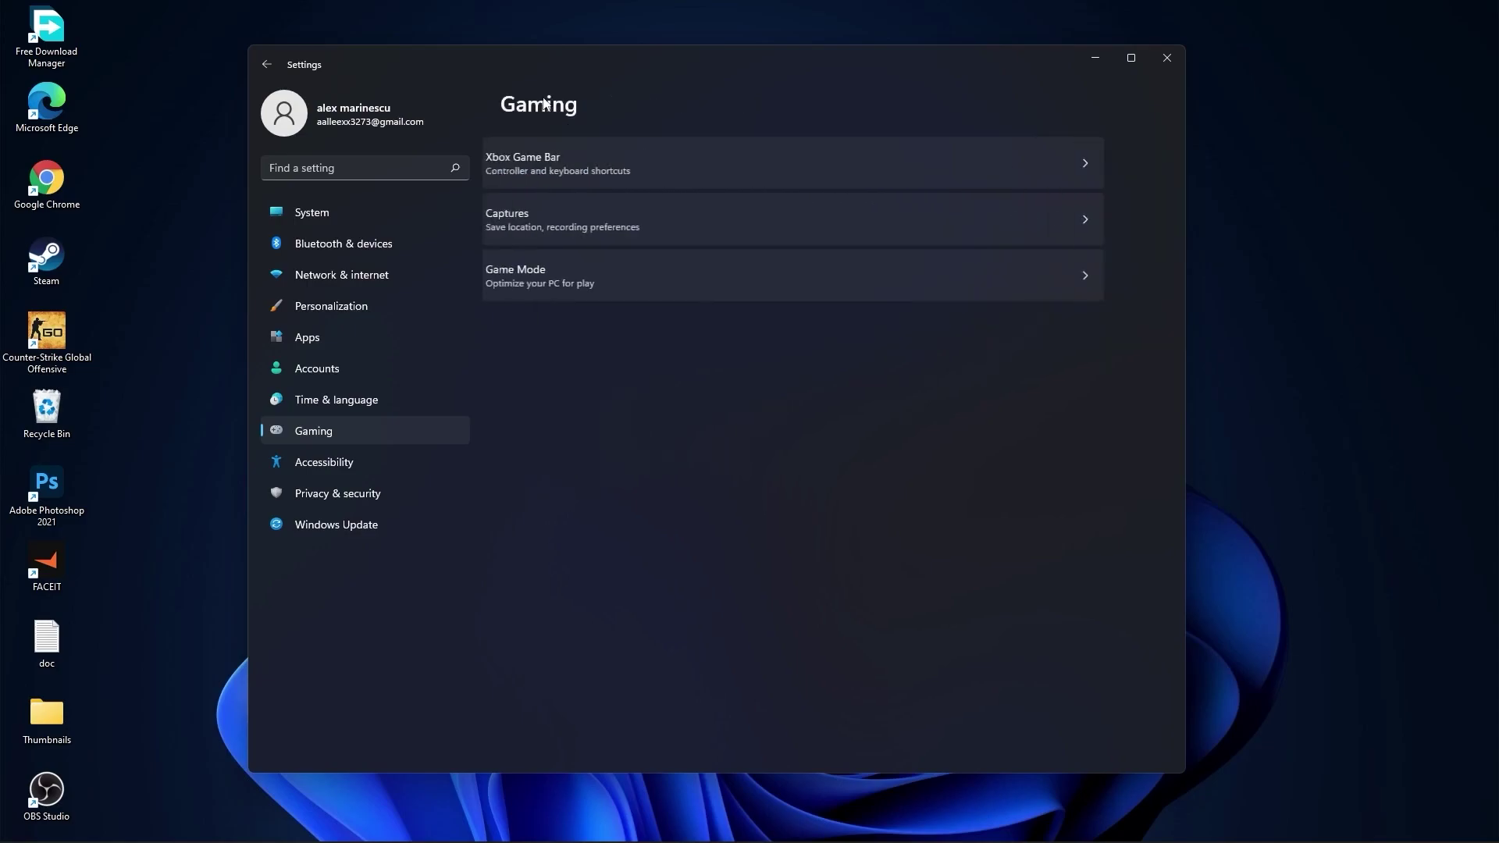
Turn off Record what happened, game audio capture and mouse cursor capture
click(586, 215)
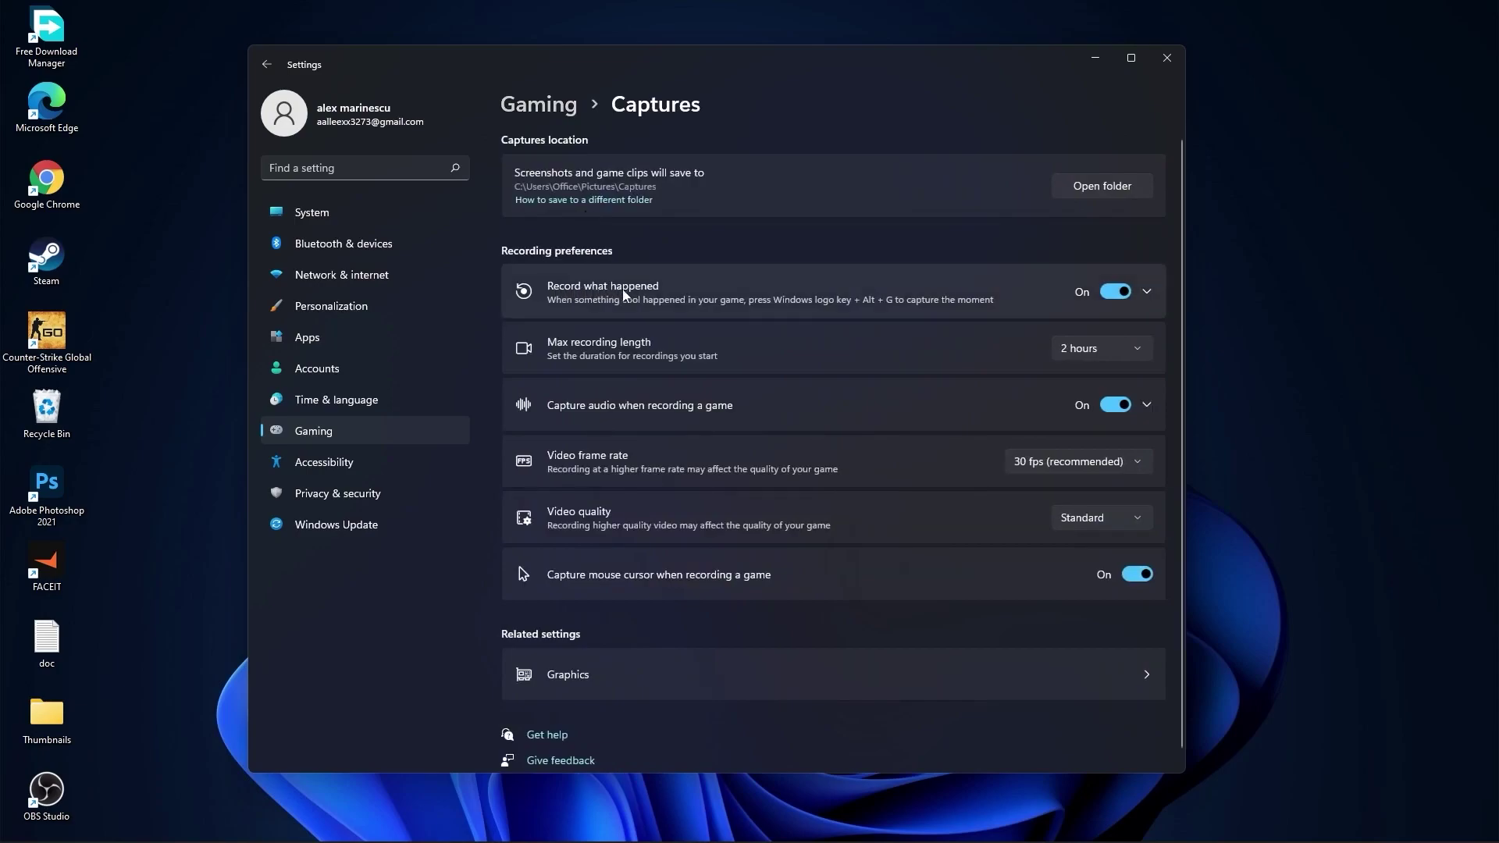
click(1115, 292)
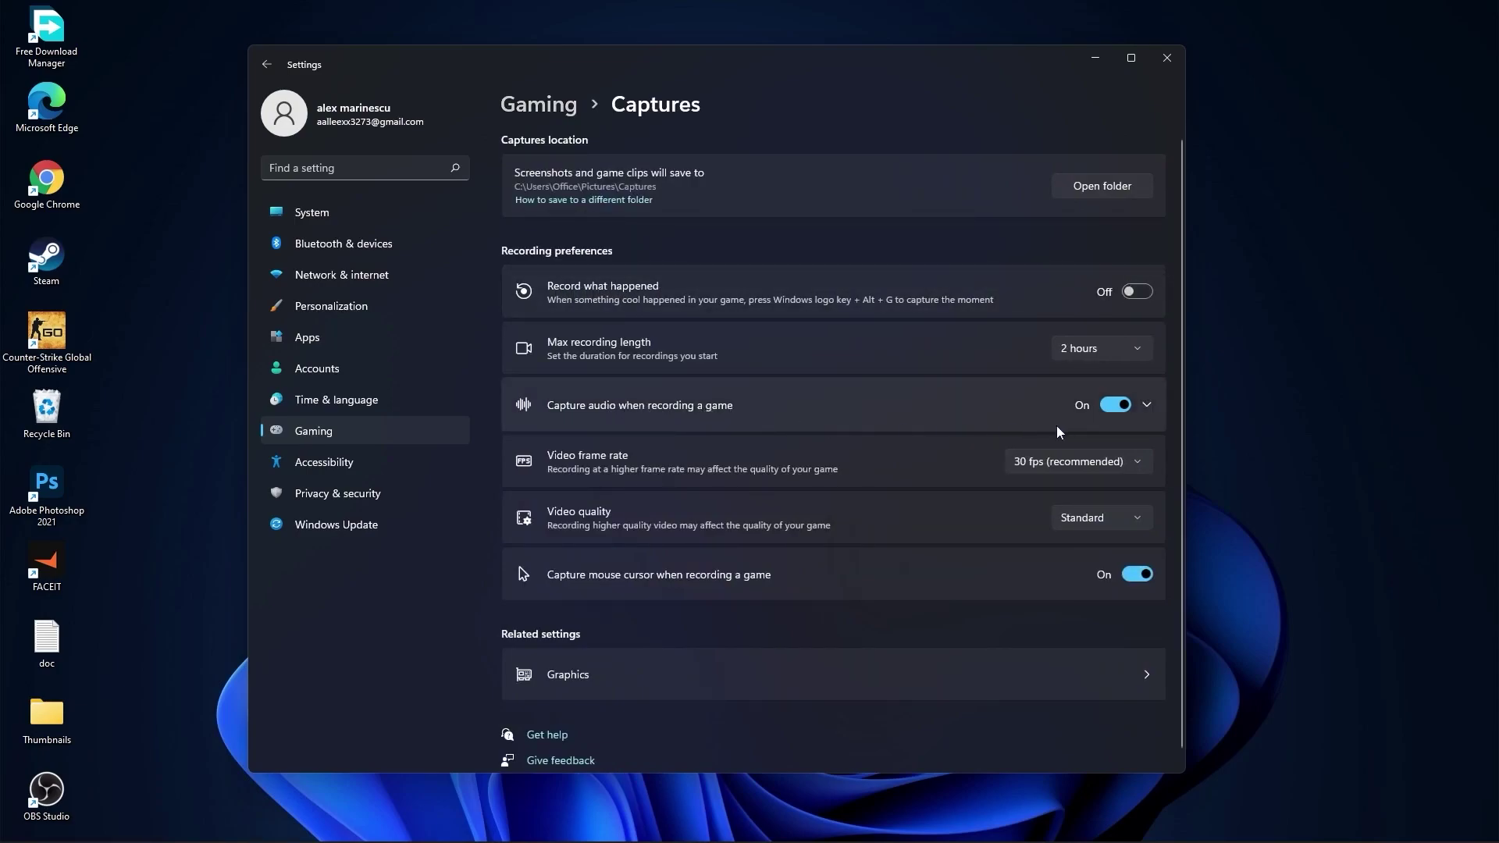
click(1127, 404)
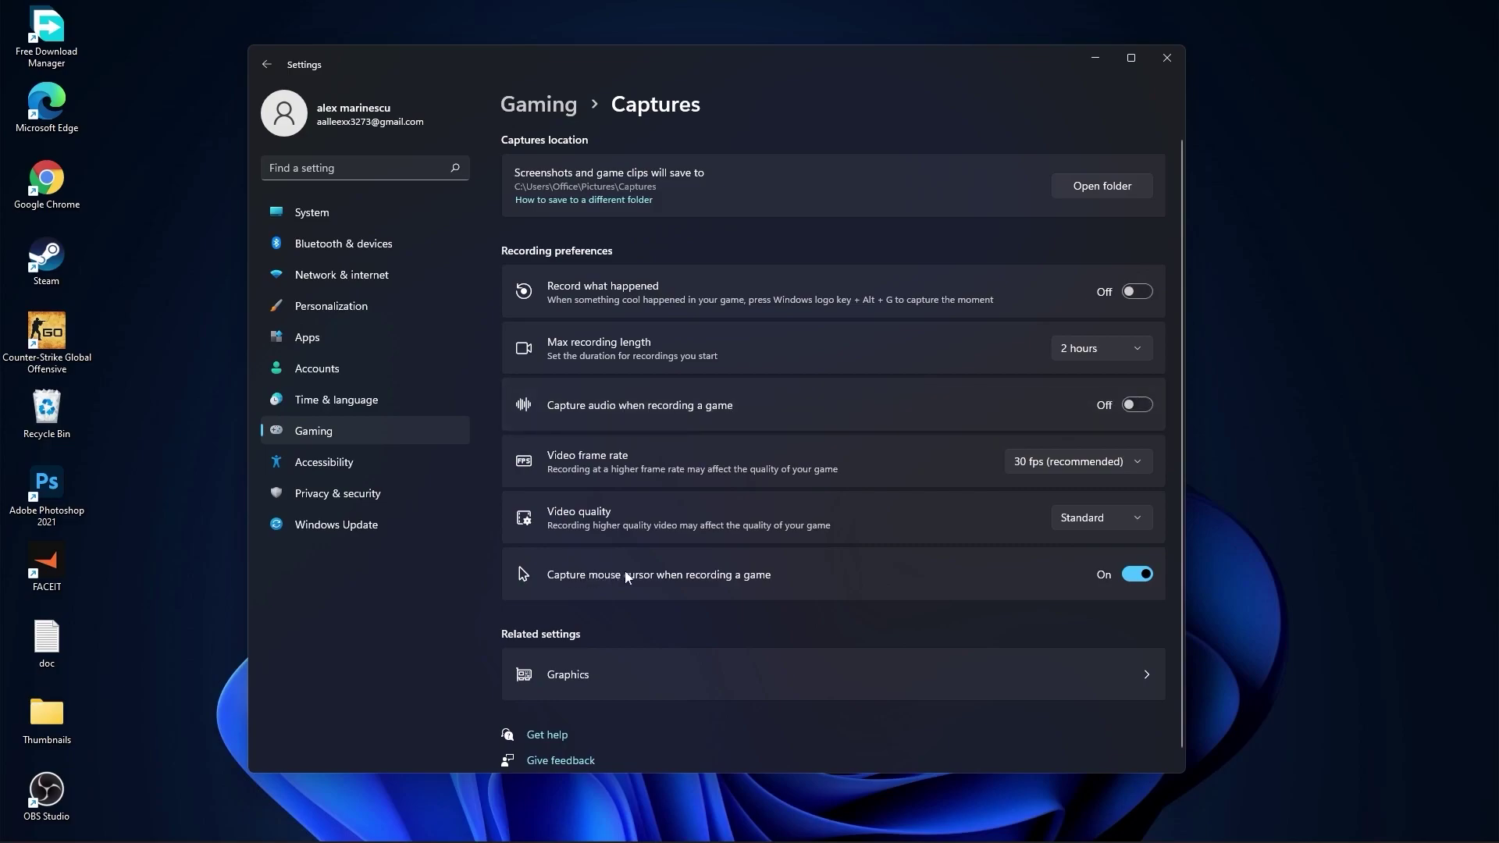
click(1131, 572)
click(538, 104)
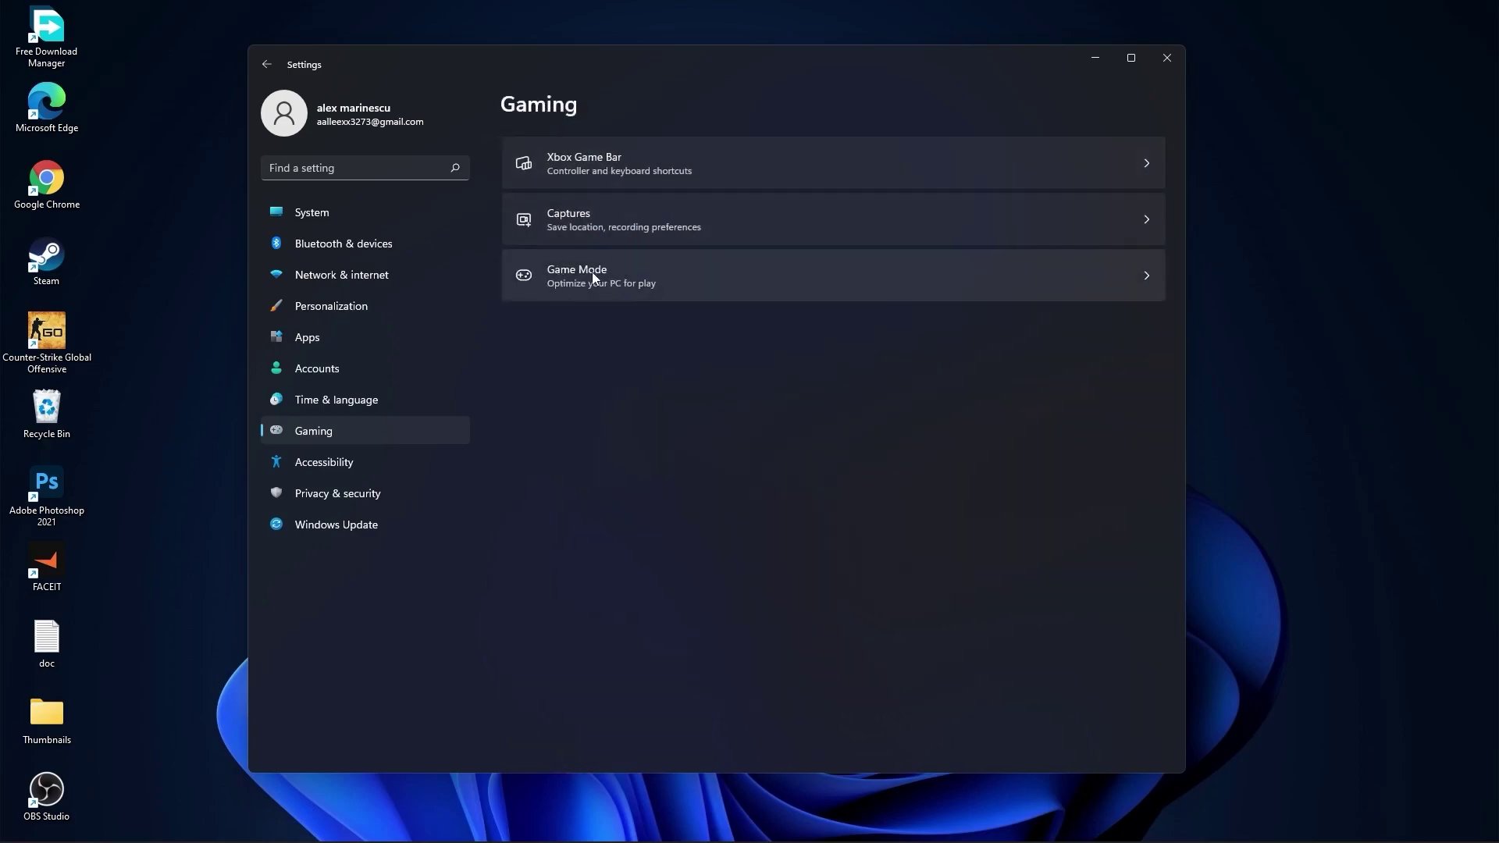
Confirm Game Mode stays On
click(592, 272)
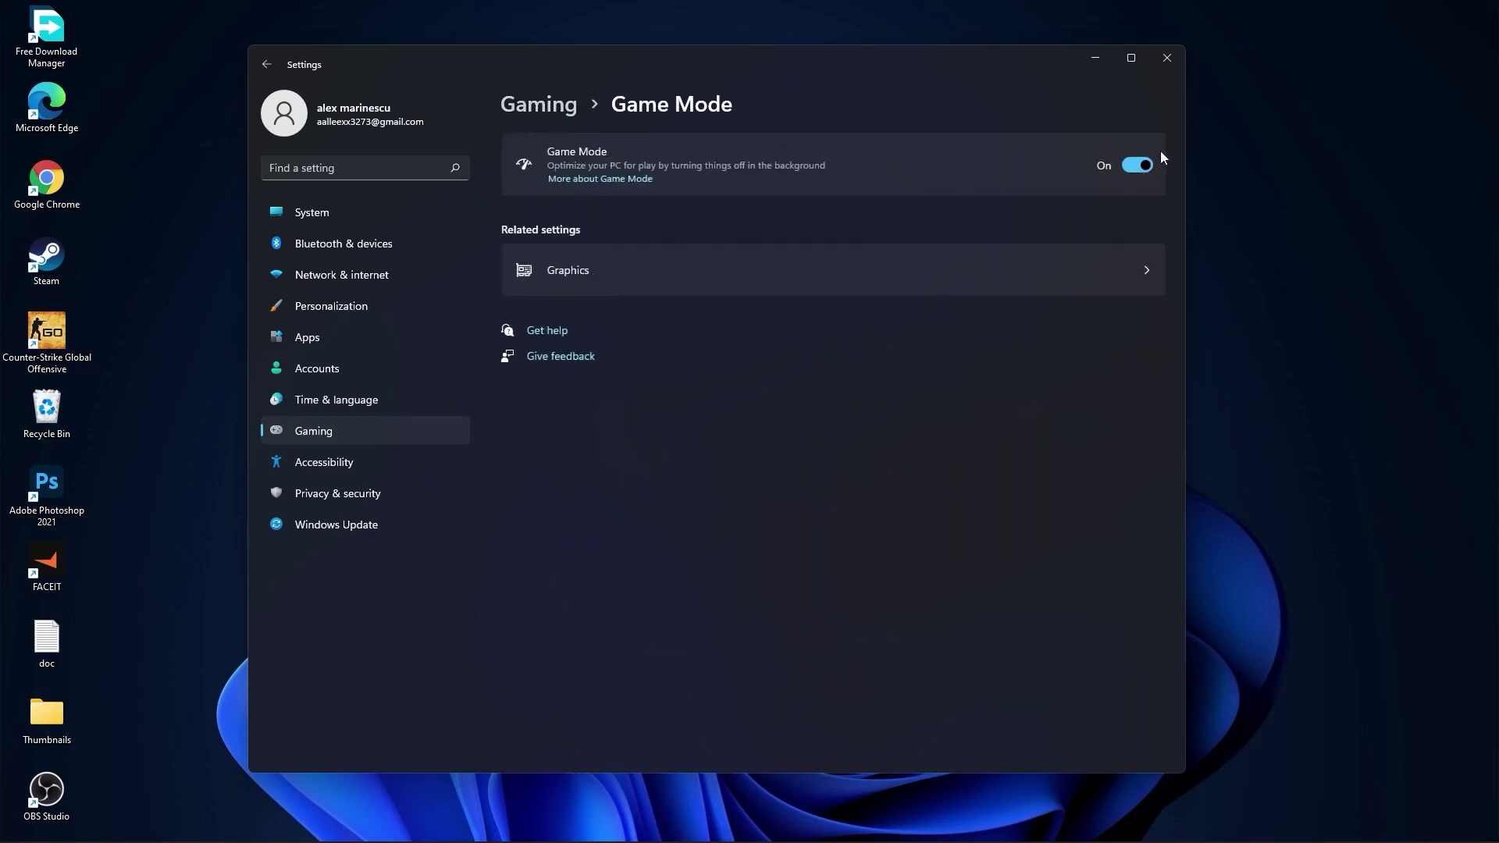
click(351, 431)
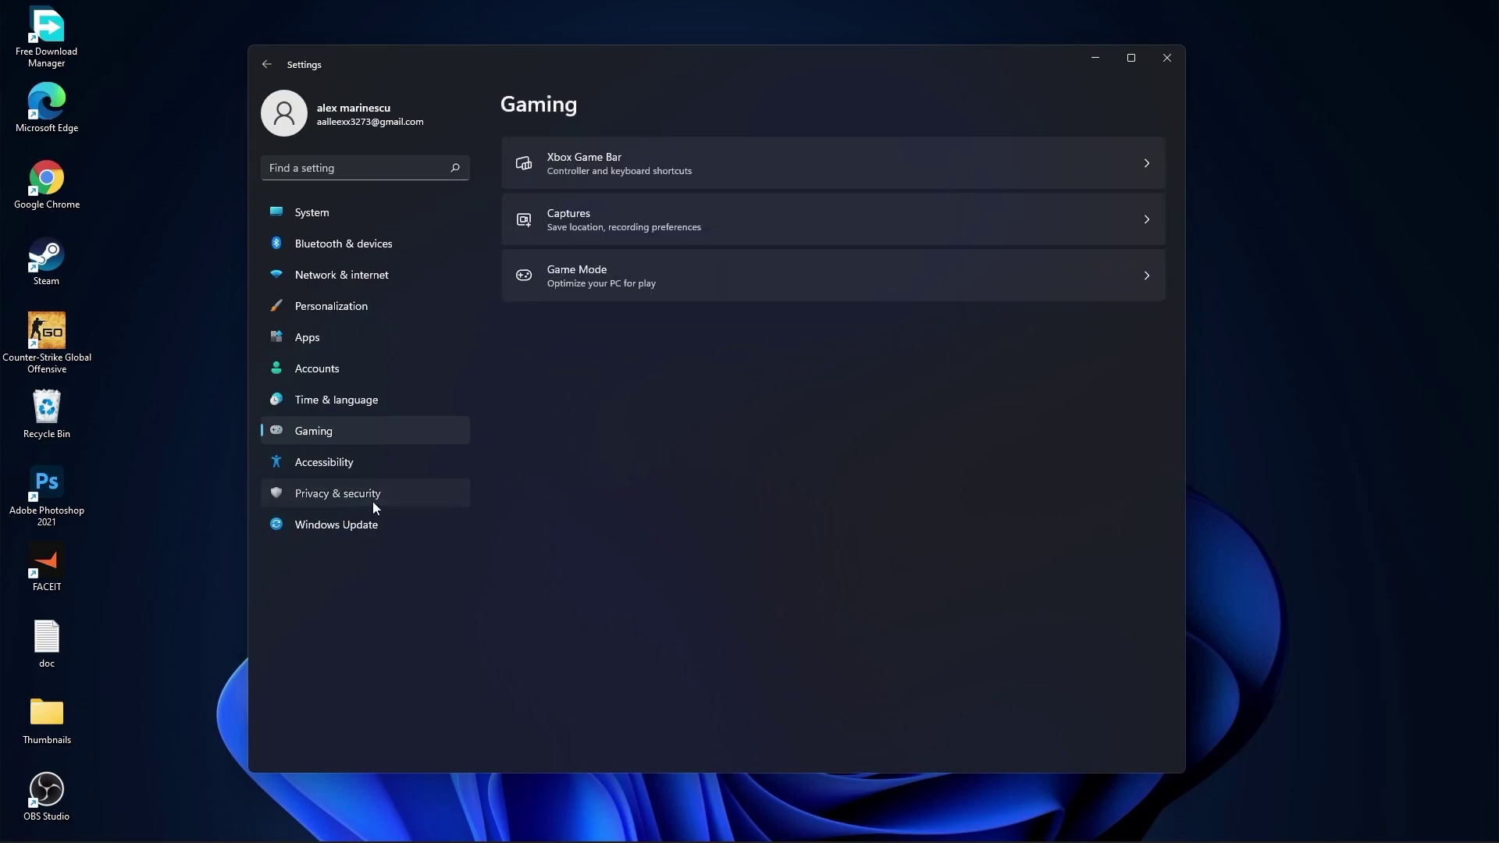
click(373, 496)
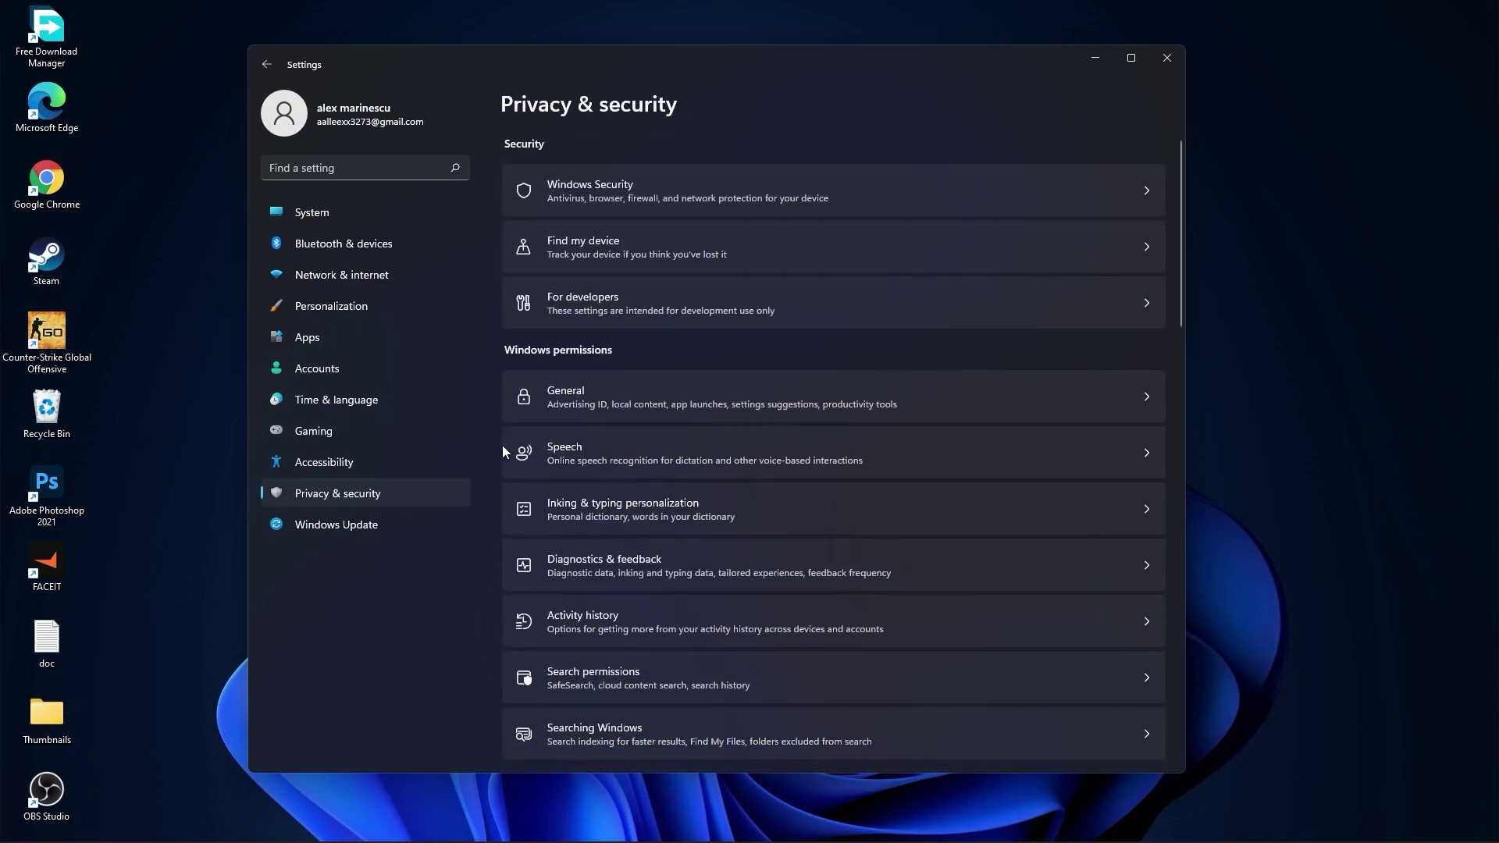
Review the General, Speech and Inking & typing privacy pages
click(601, 395)
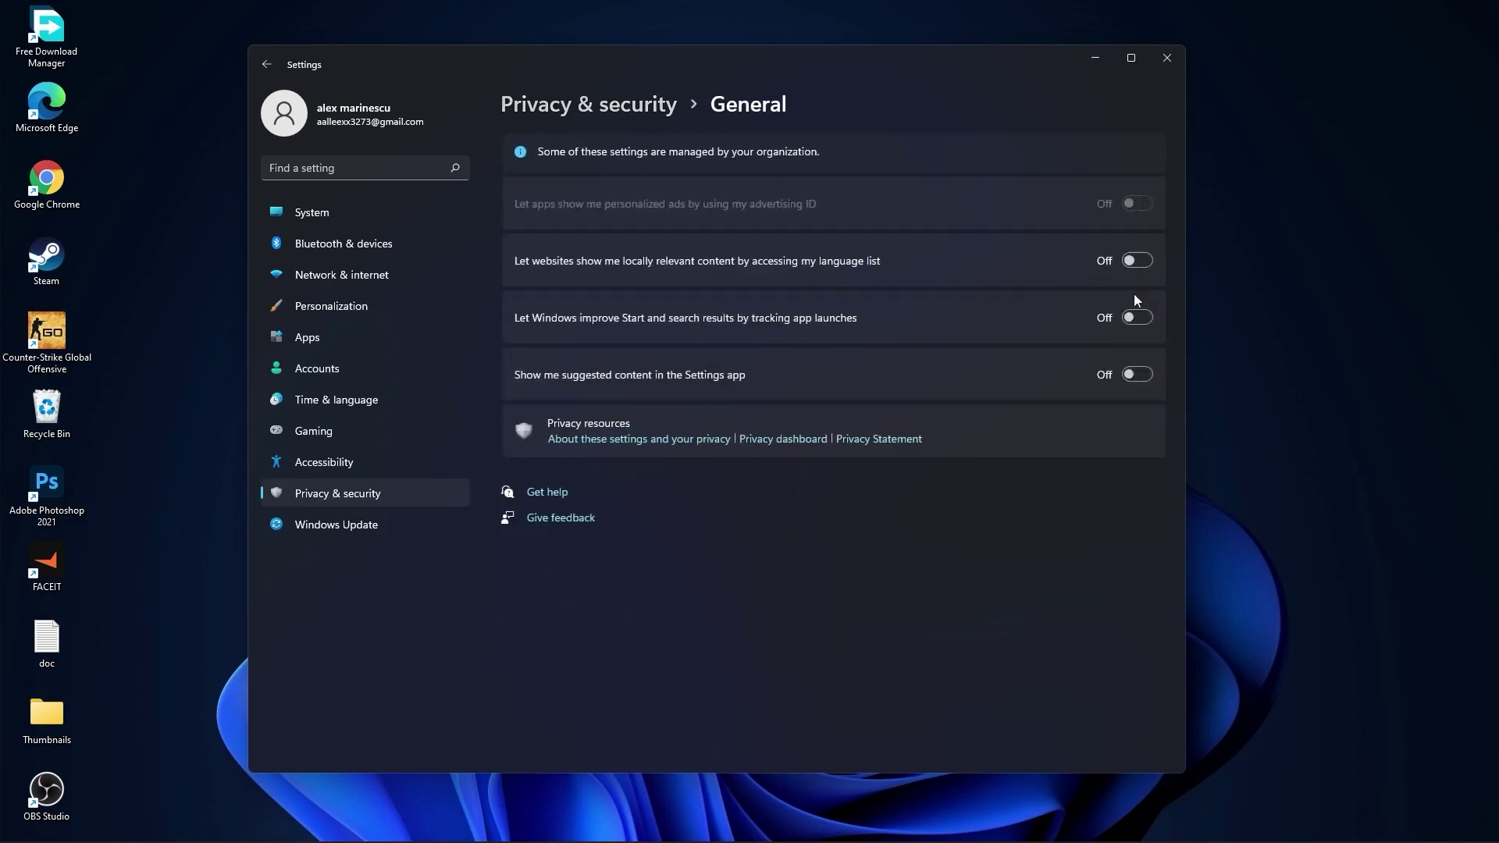
click(620, 114)
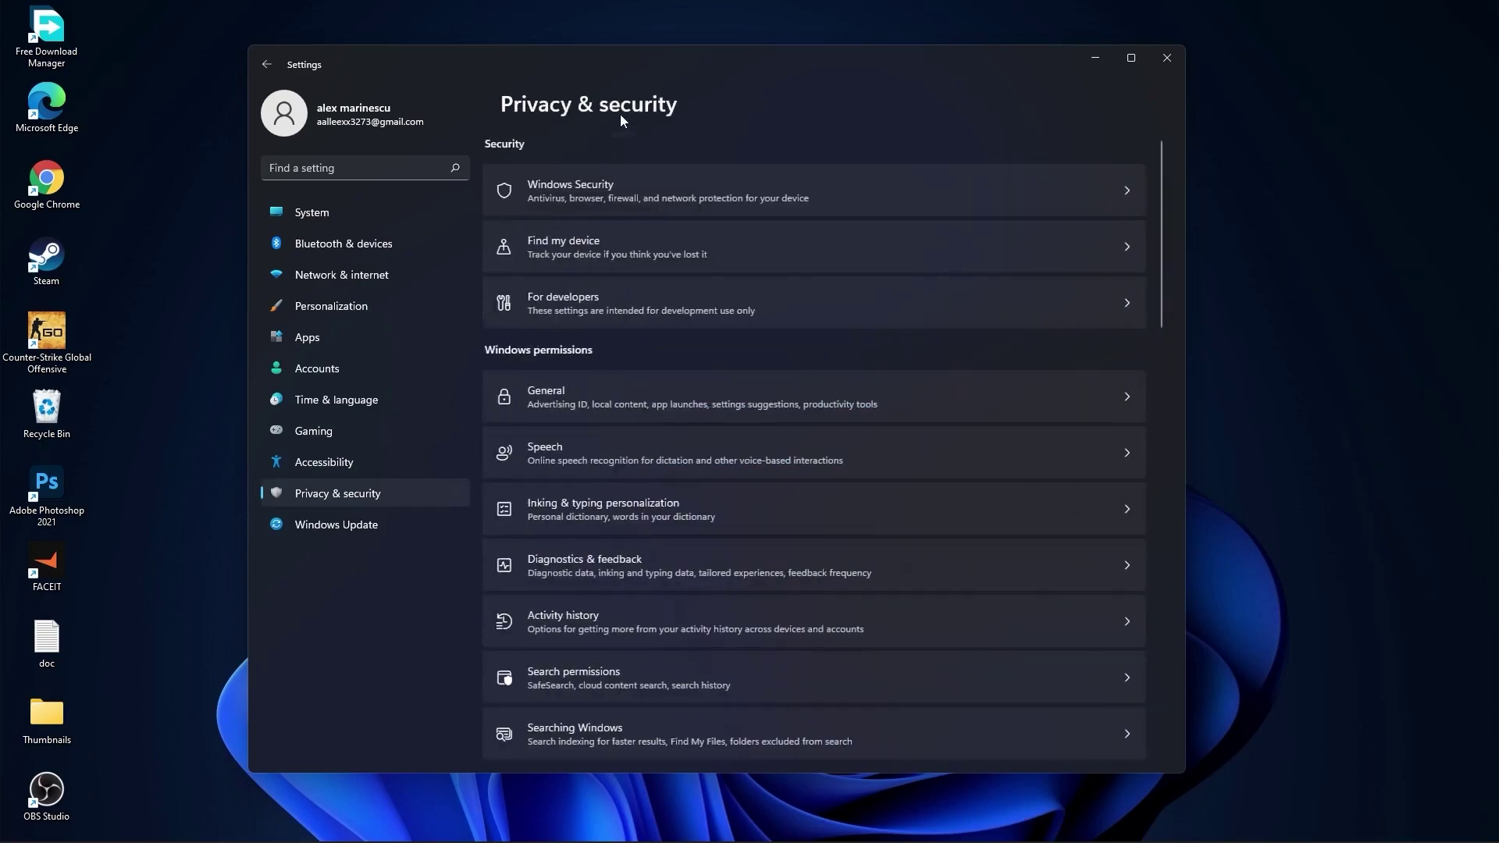
click(603, 452)
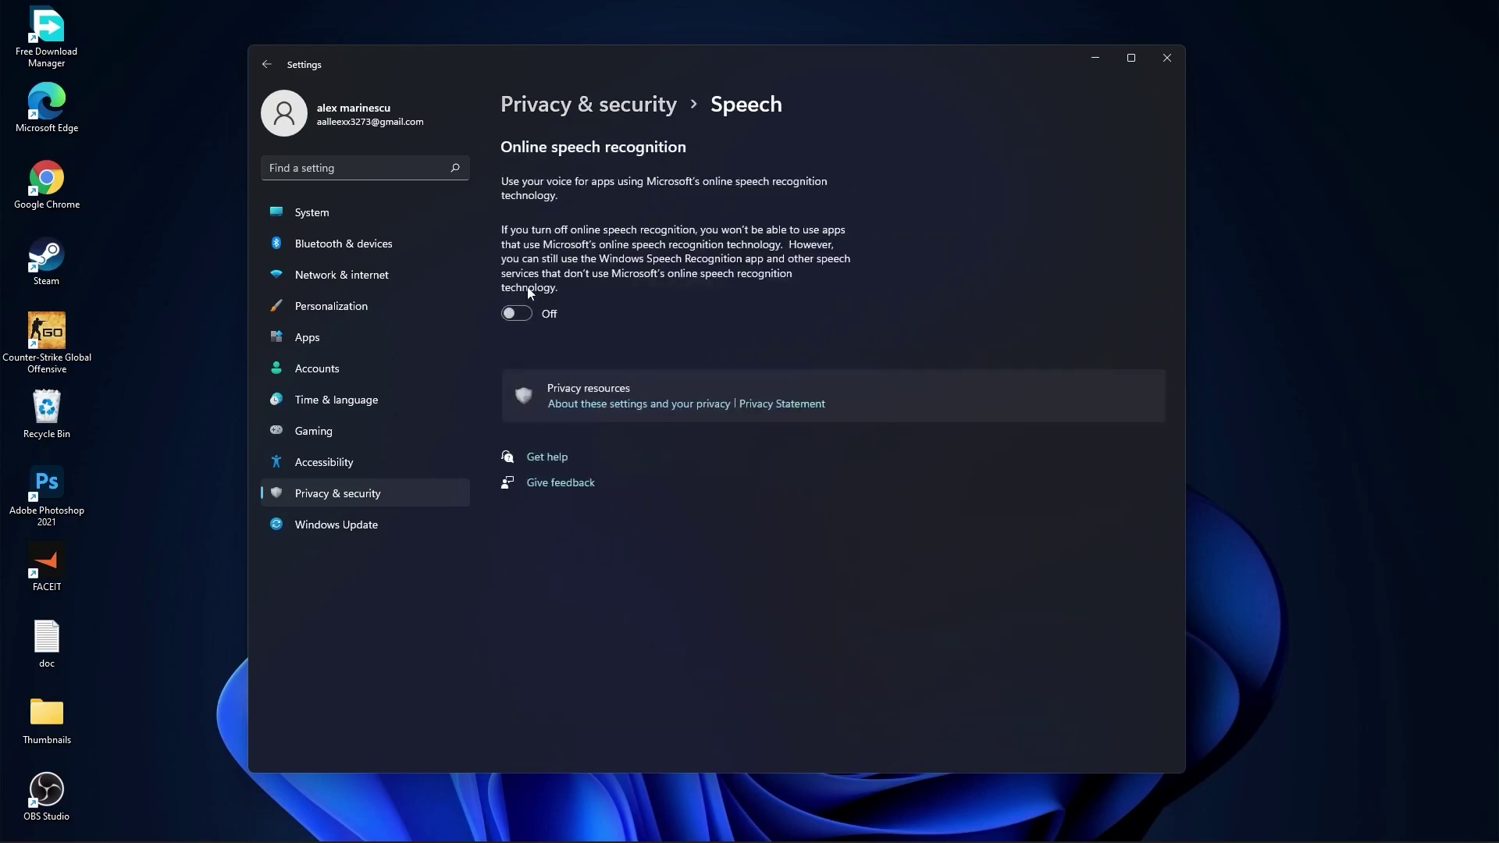
click(606, 107)
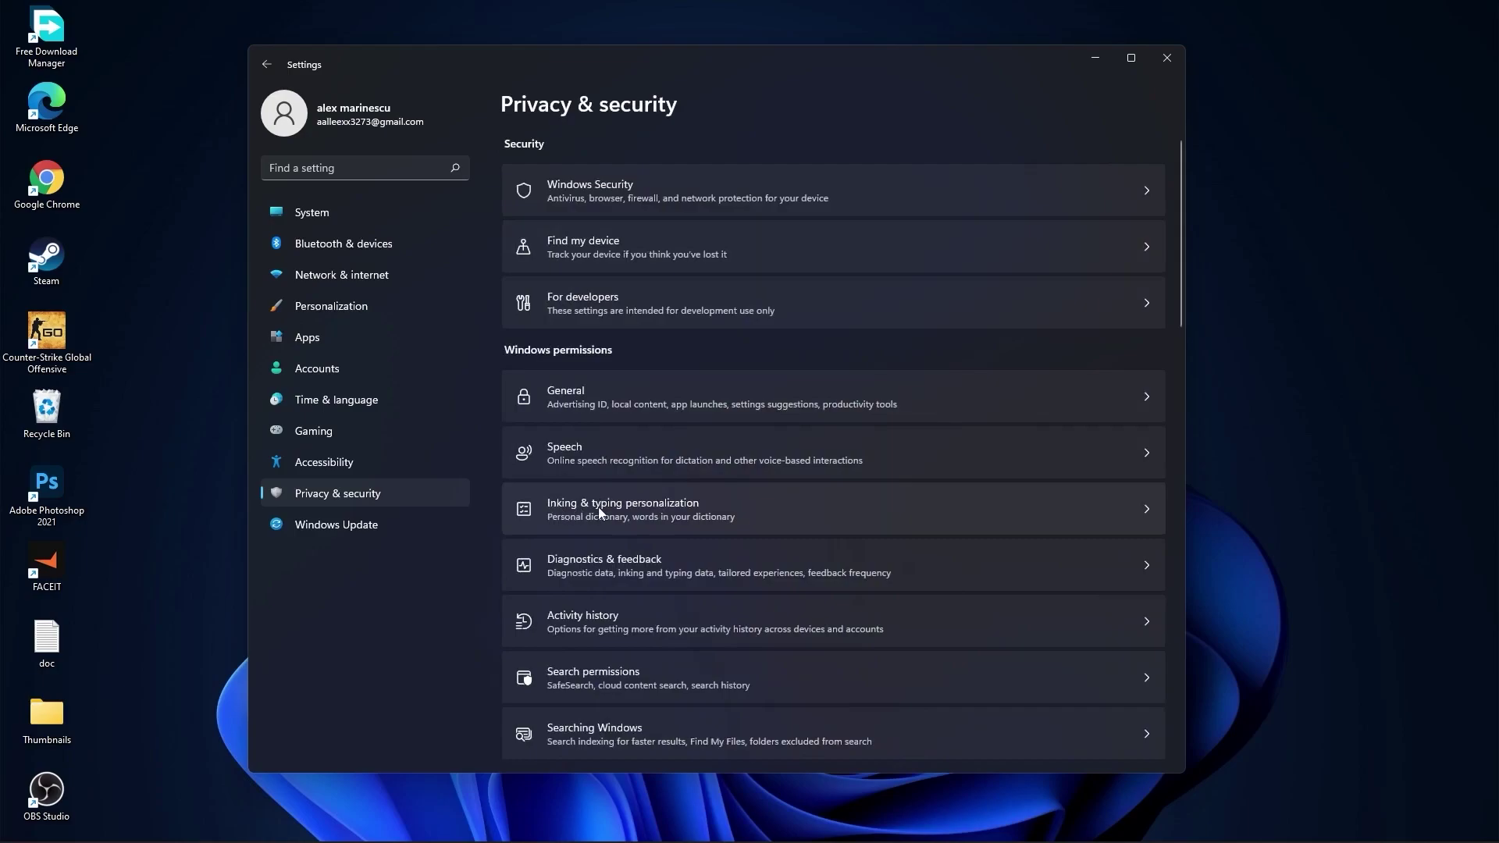
click(681, 507)
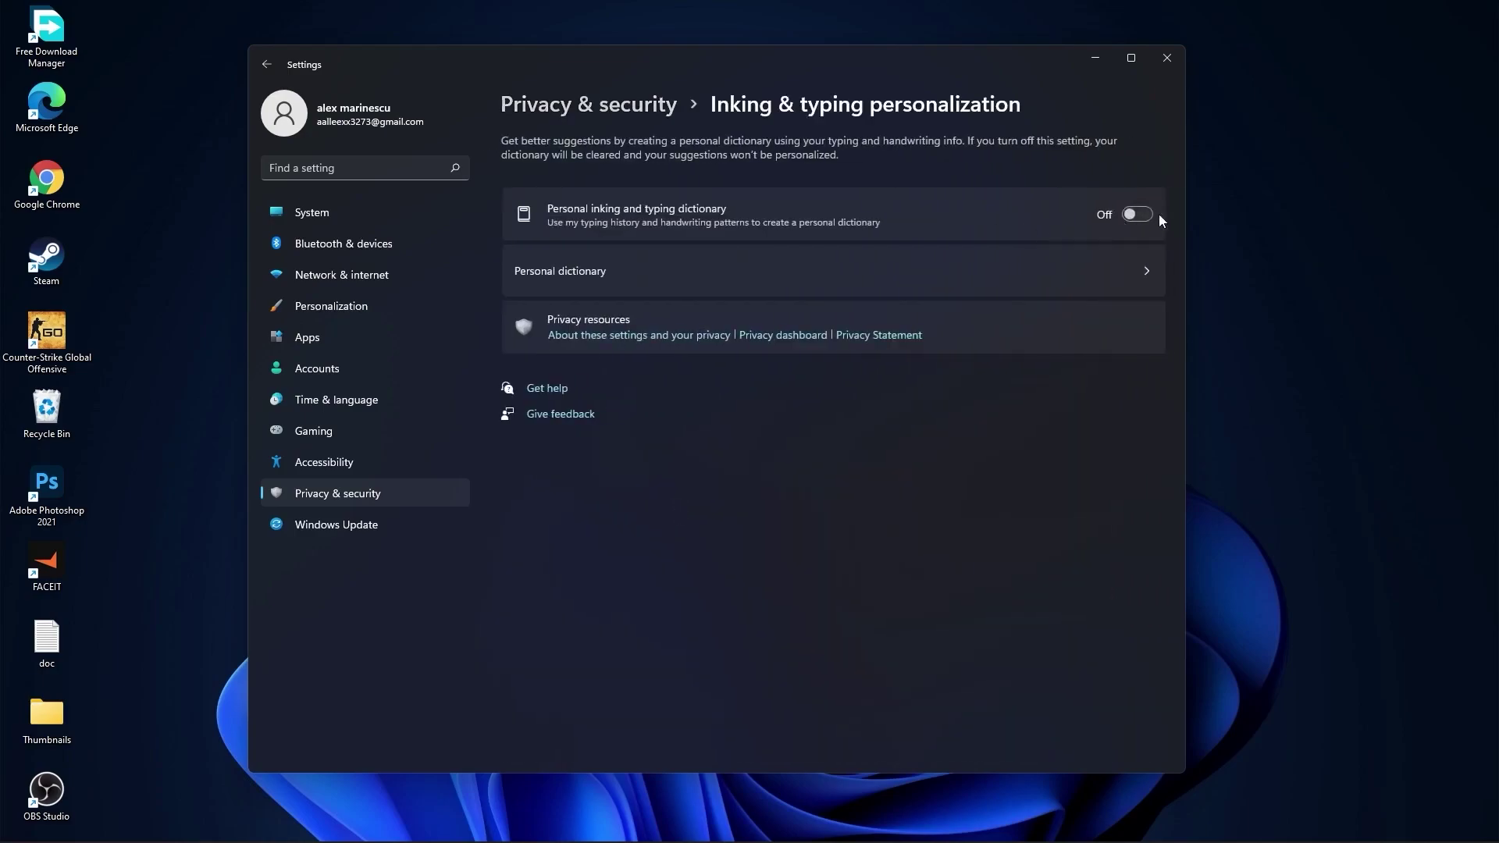
click(660, 108)
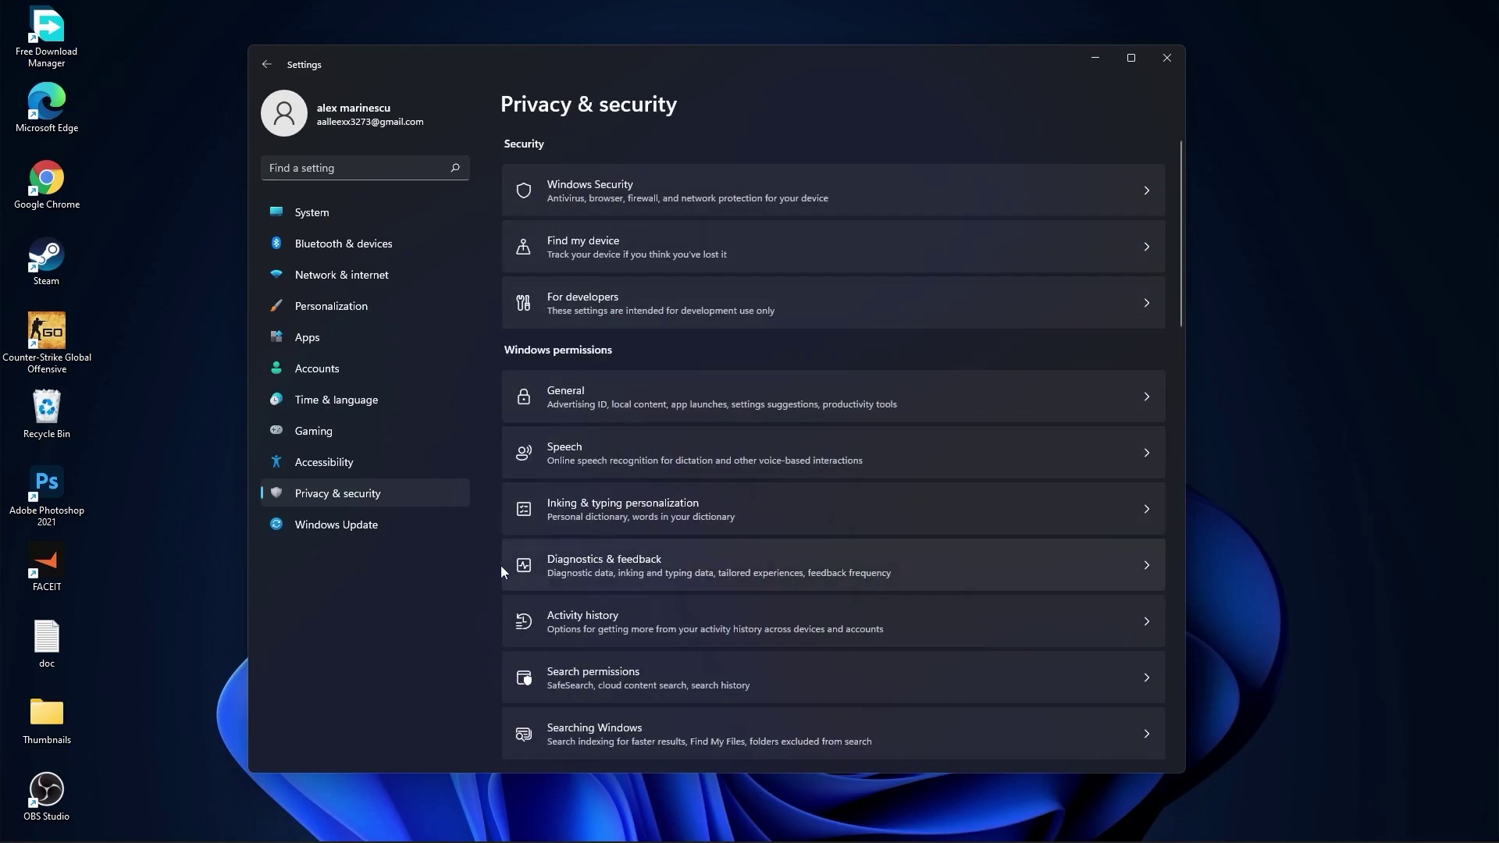
Review the Diagnostics & feedback, Activity history and Searching Windows privacy pages
click(635, 566)
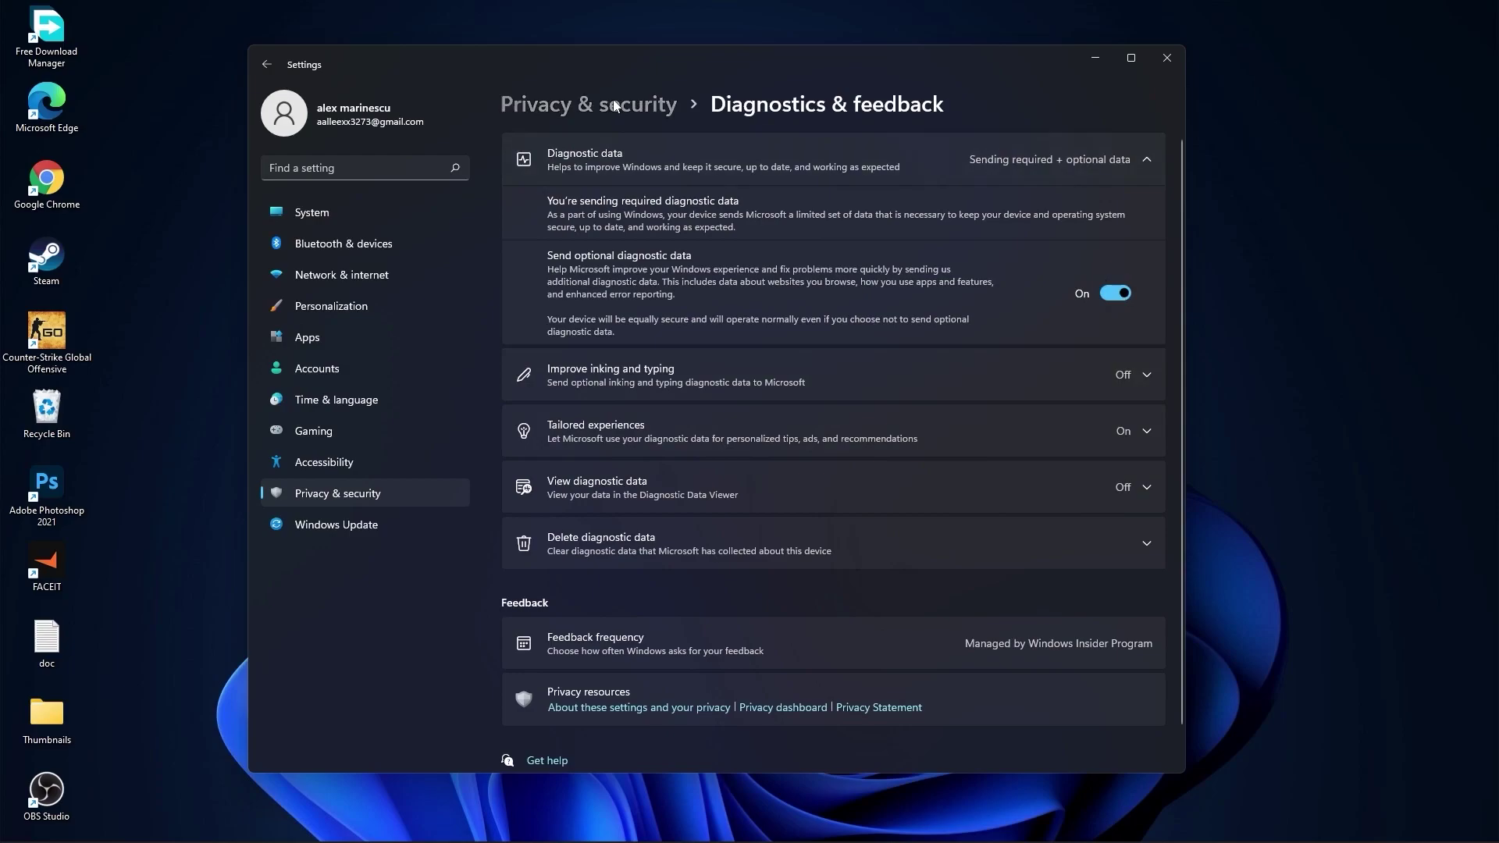
click(558, 104)
click(597, 621)
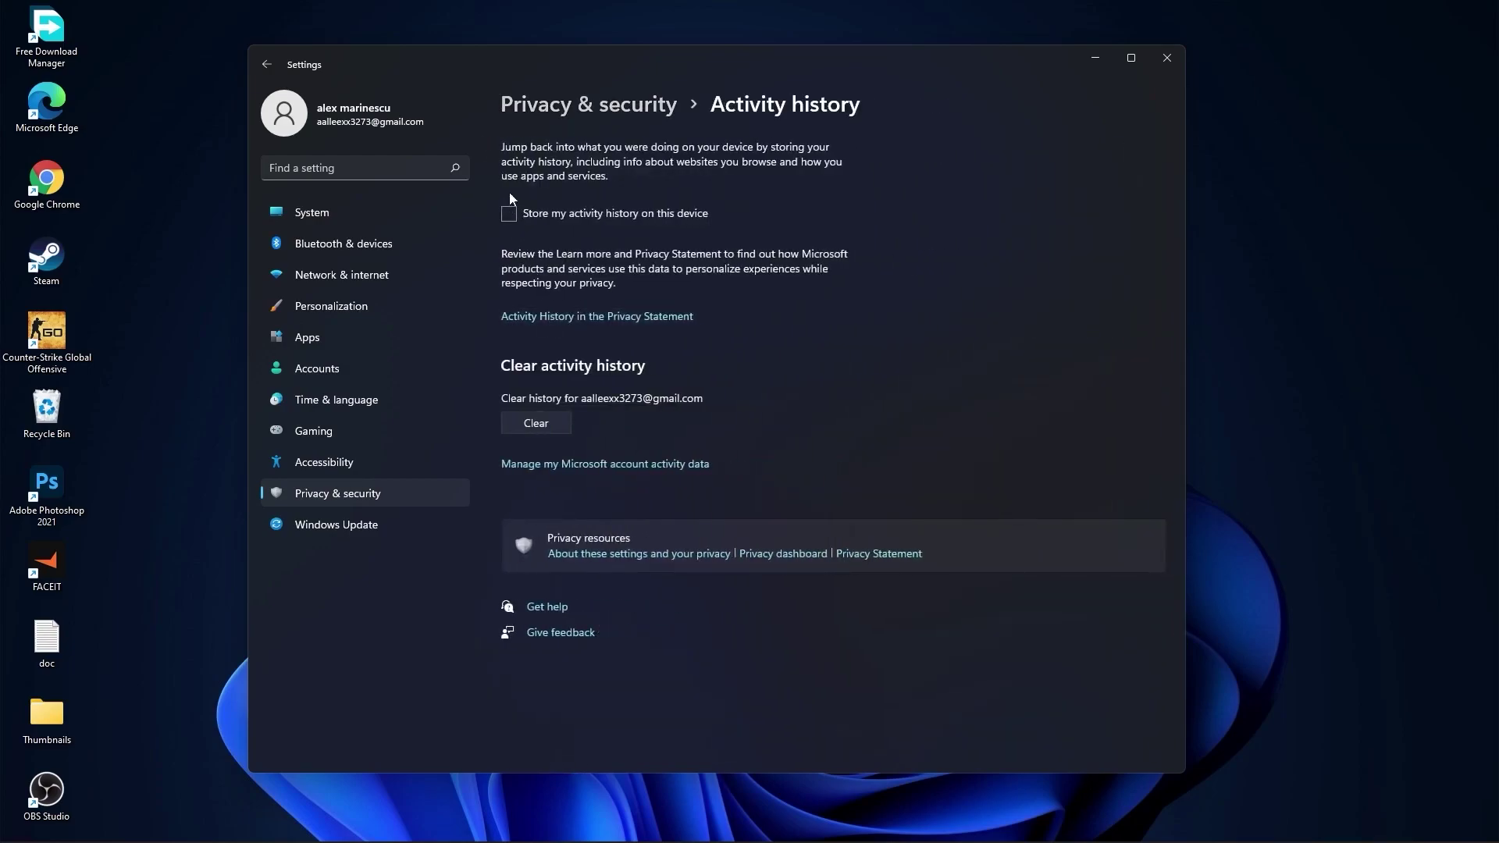
click(573, 107)
scroll(744, 413, down, 5)
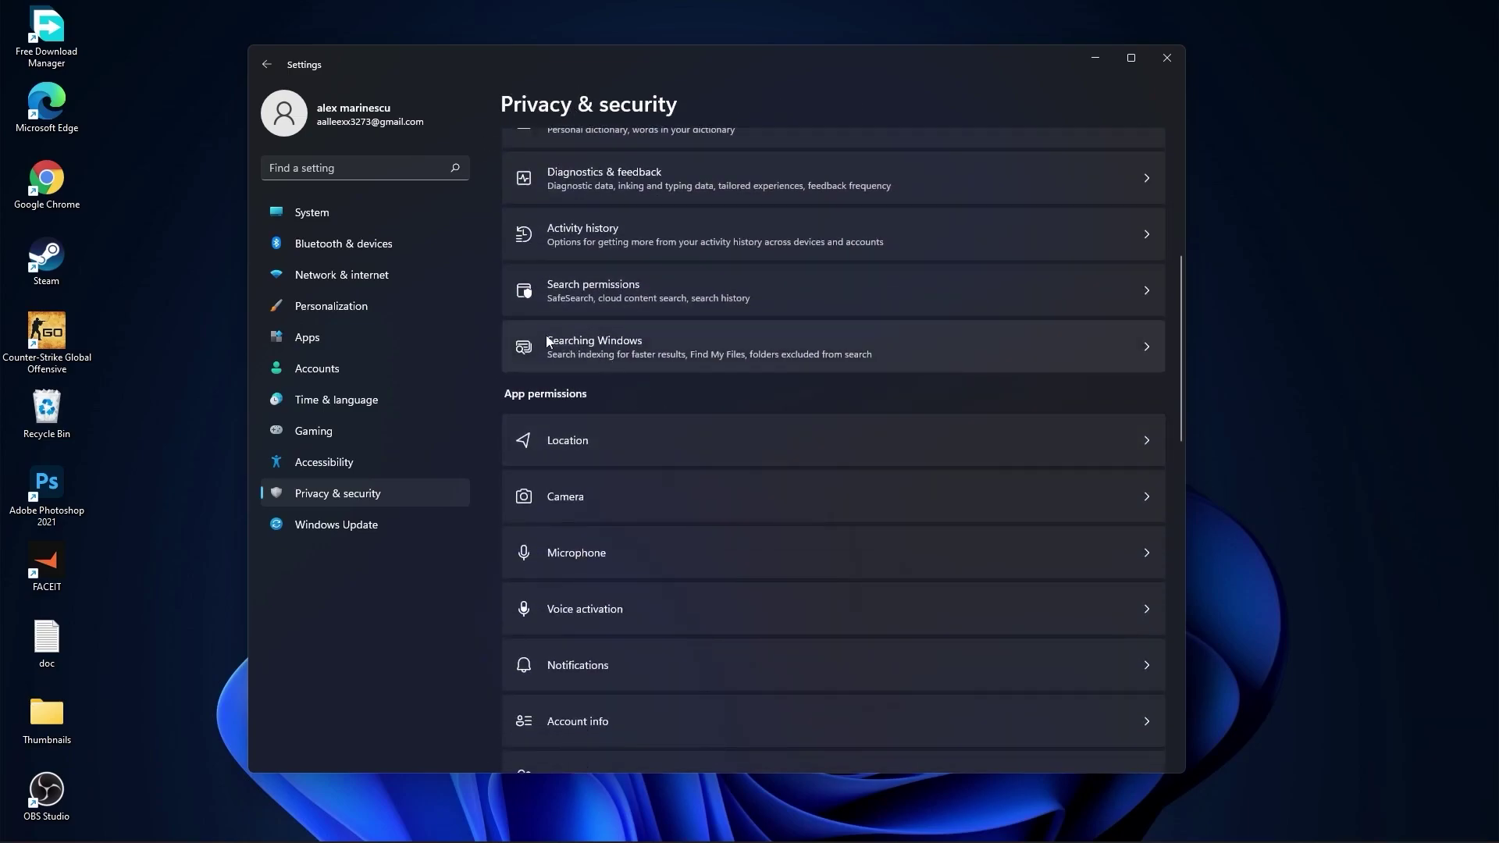
click(625, 343)
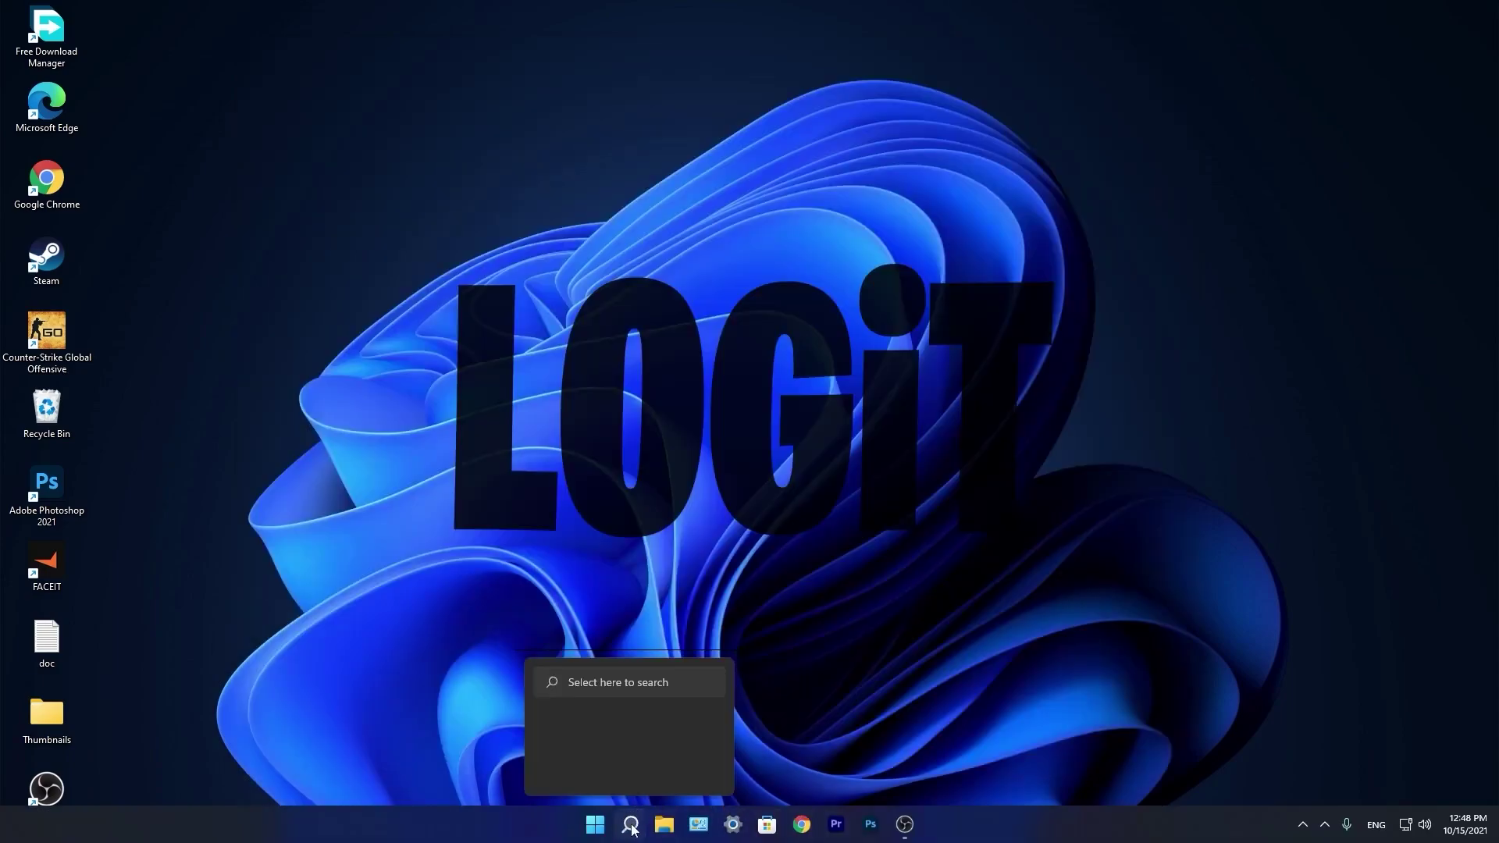
Launch Task Manager by searching 'task' and show its Startup apps list
click(631, 826)
text(task)
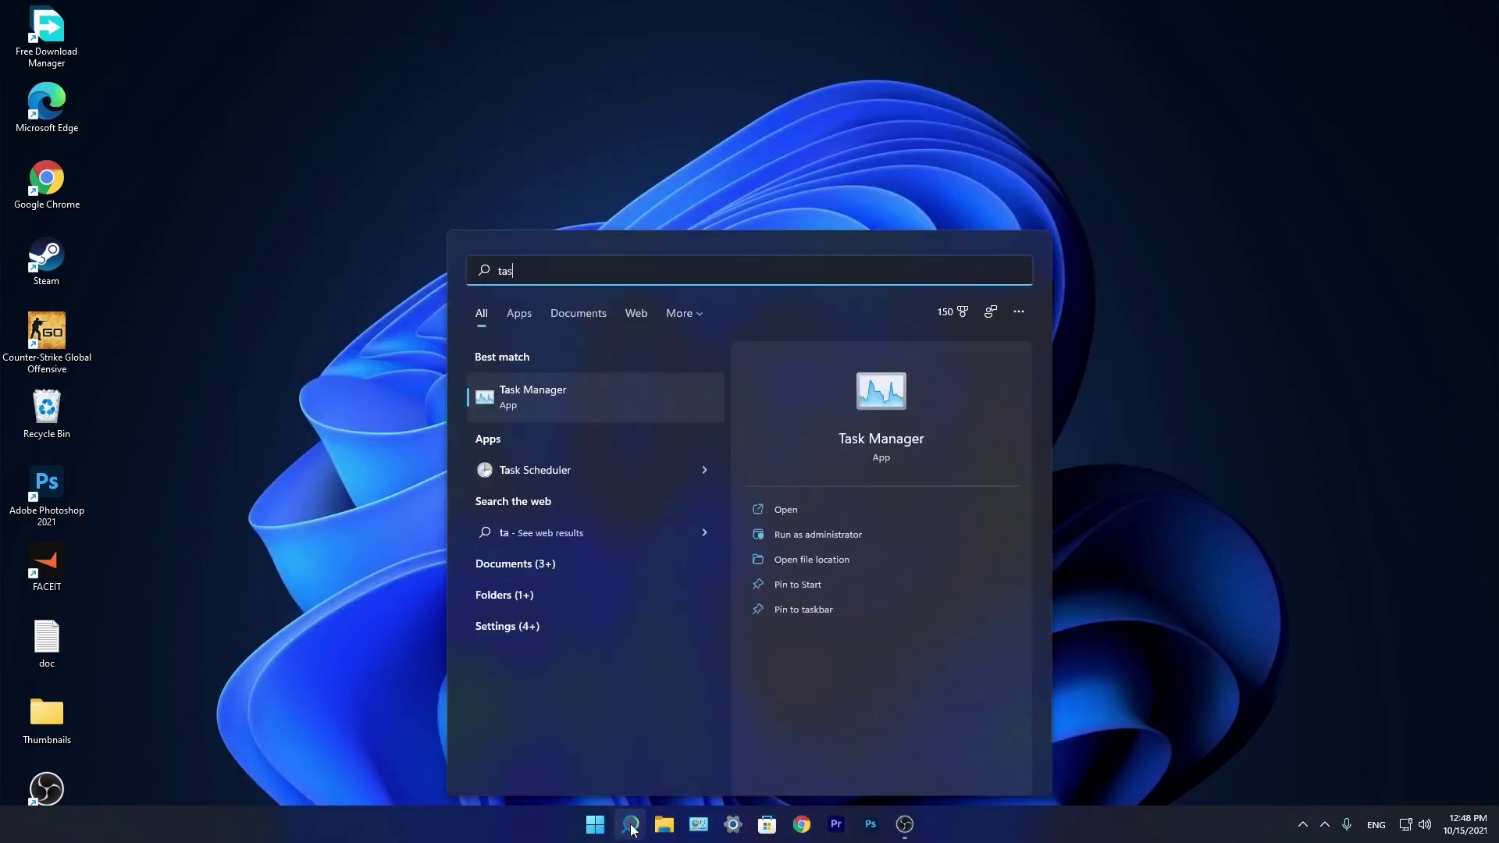
click(550, 396)
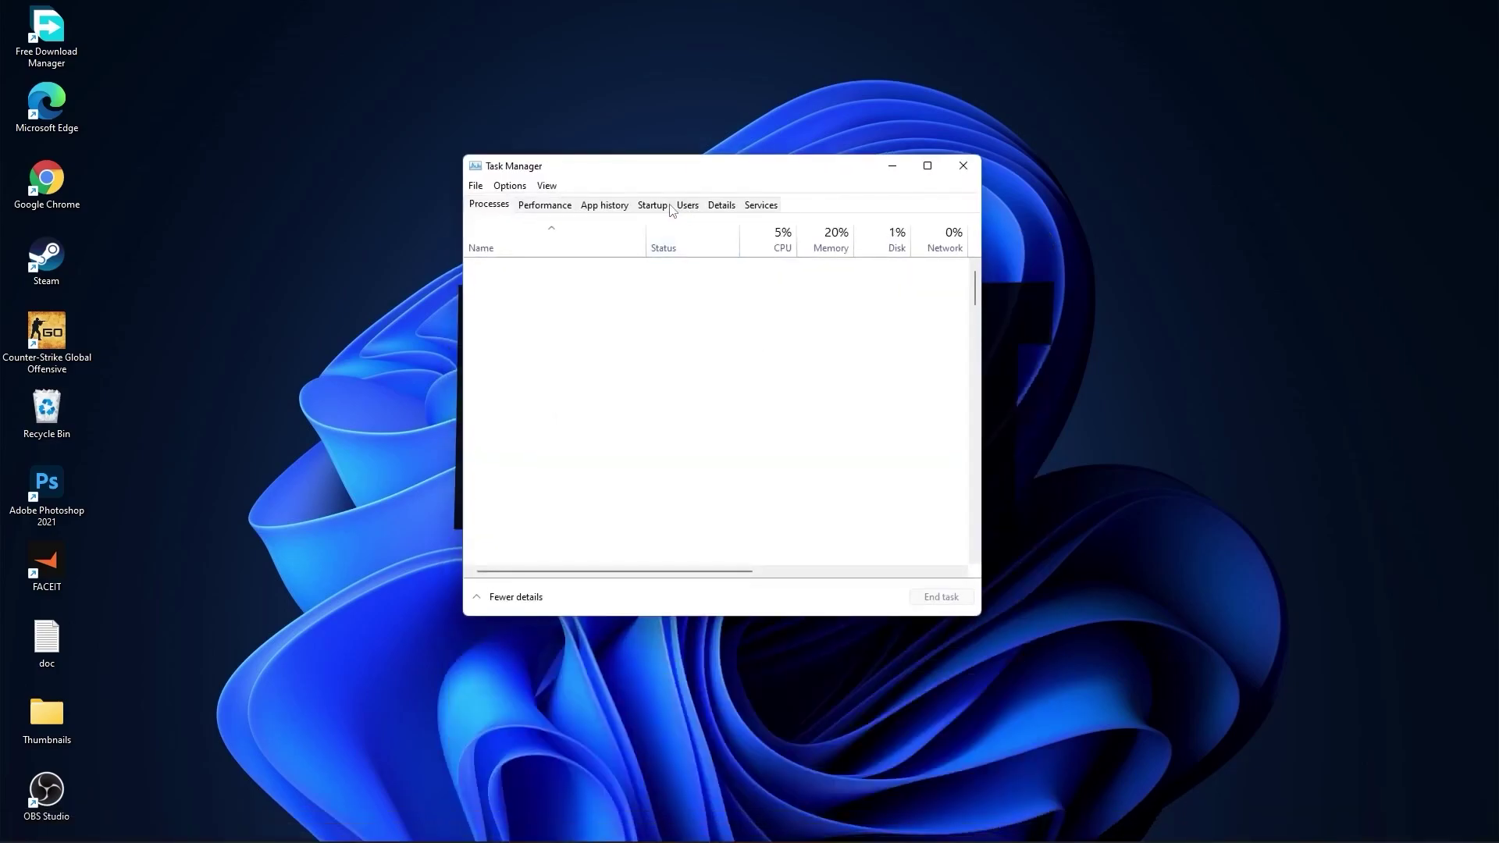
click(651, 201)
Disable CCXProcess and Cortana at startup and close Task Manager
right_click(772, 293)
click(788, 301)
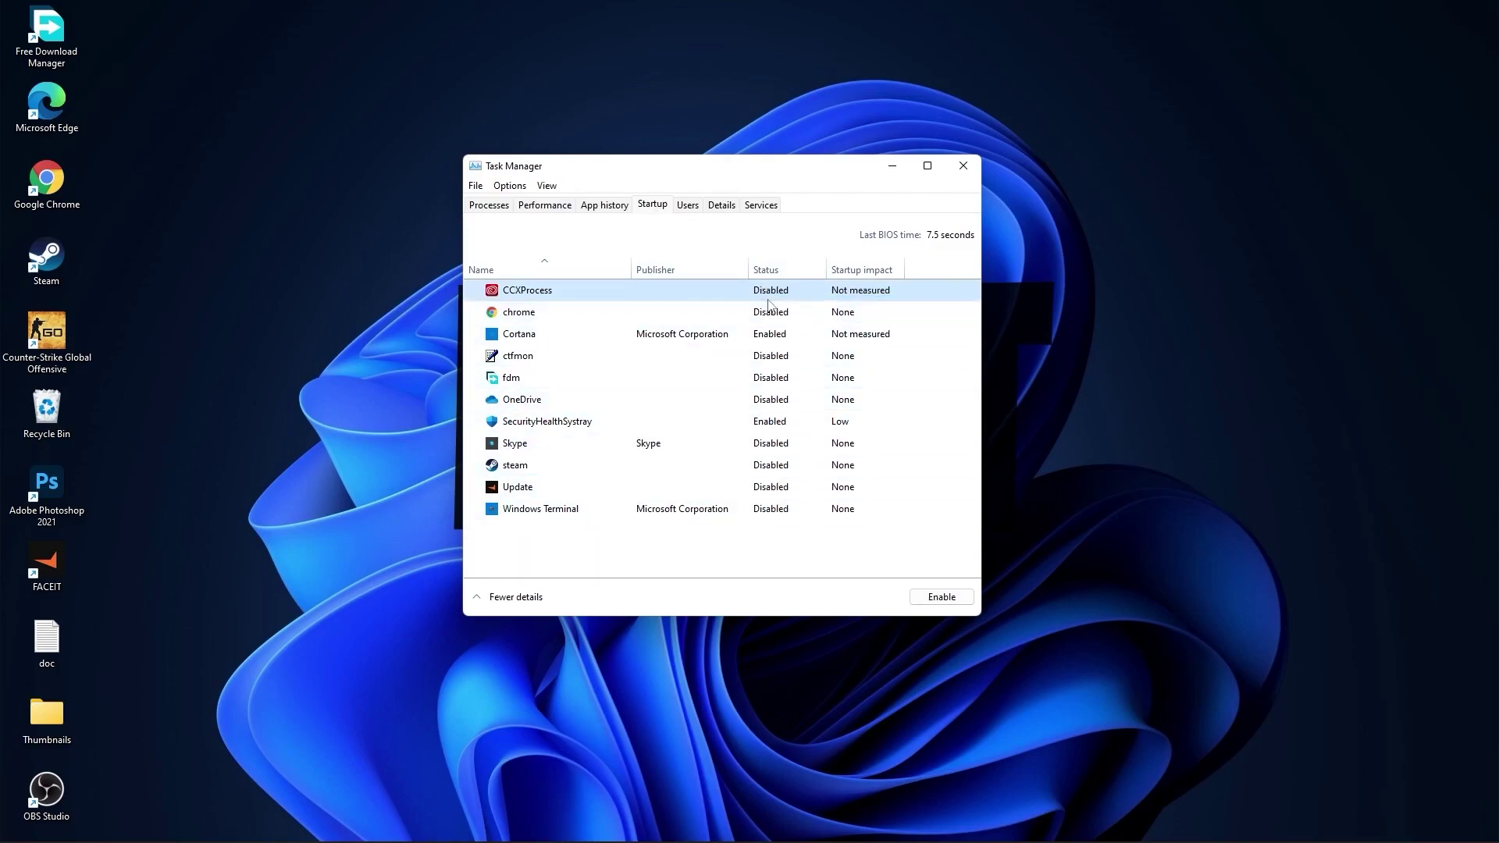
right_click(771, 334)
click(789, 342)
click(961, 164)
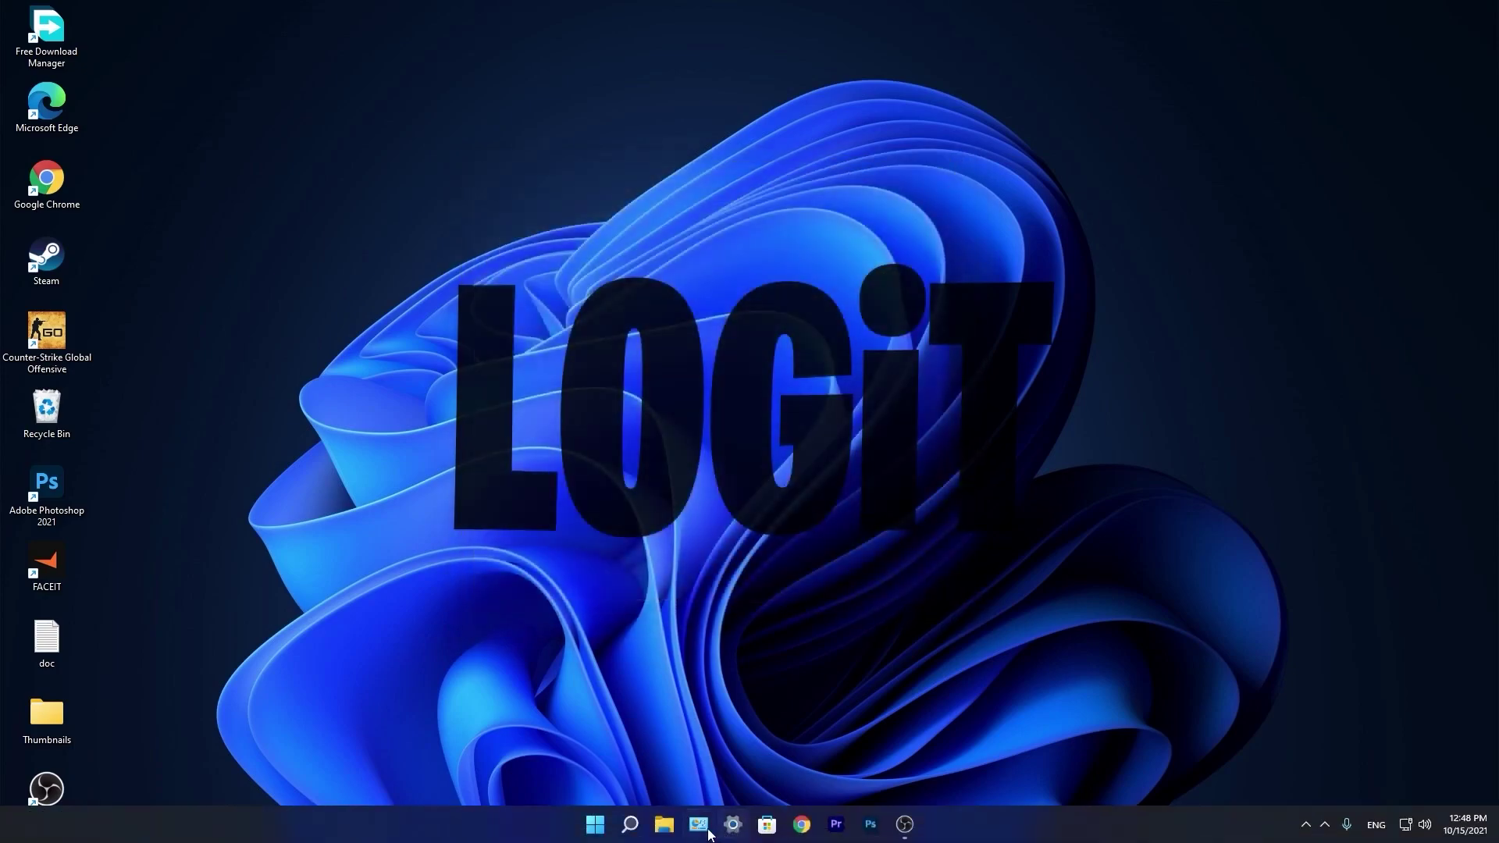
Launch Defragment and Optimize Drives via 'optimi' and optimize the (C:) drive
click(631, 825)
text(optimi)
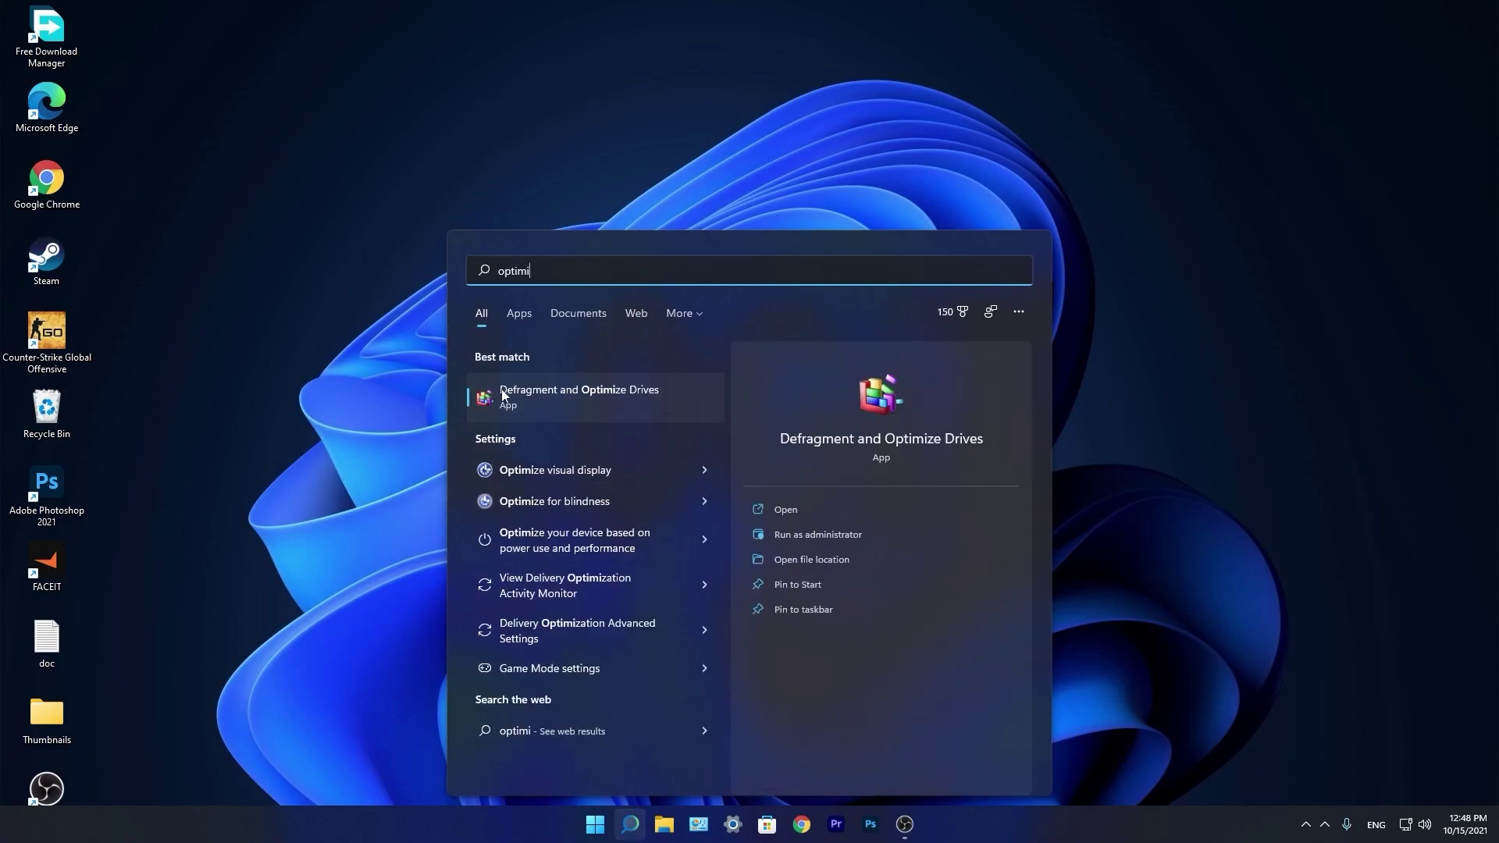
click(615, 395)
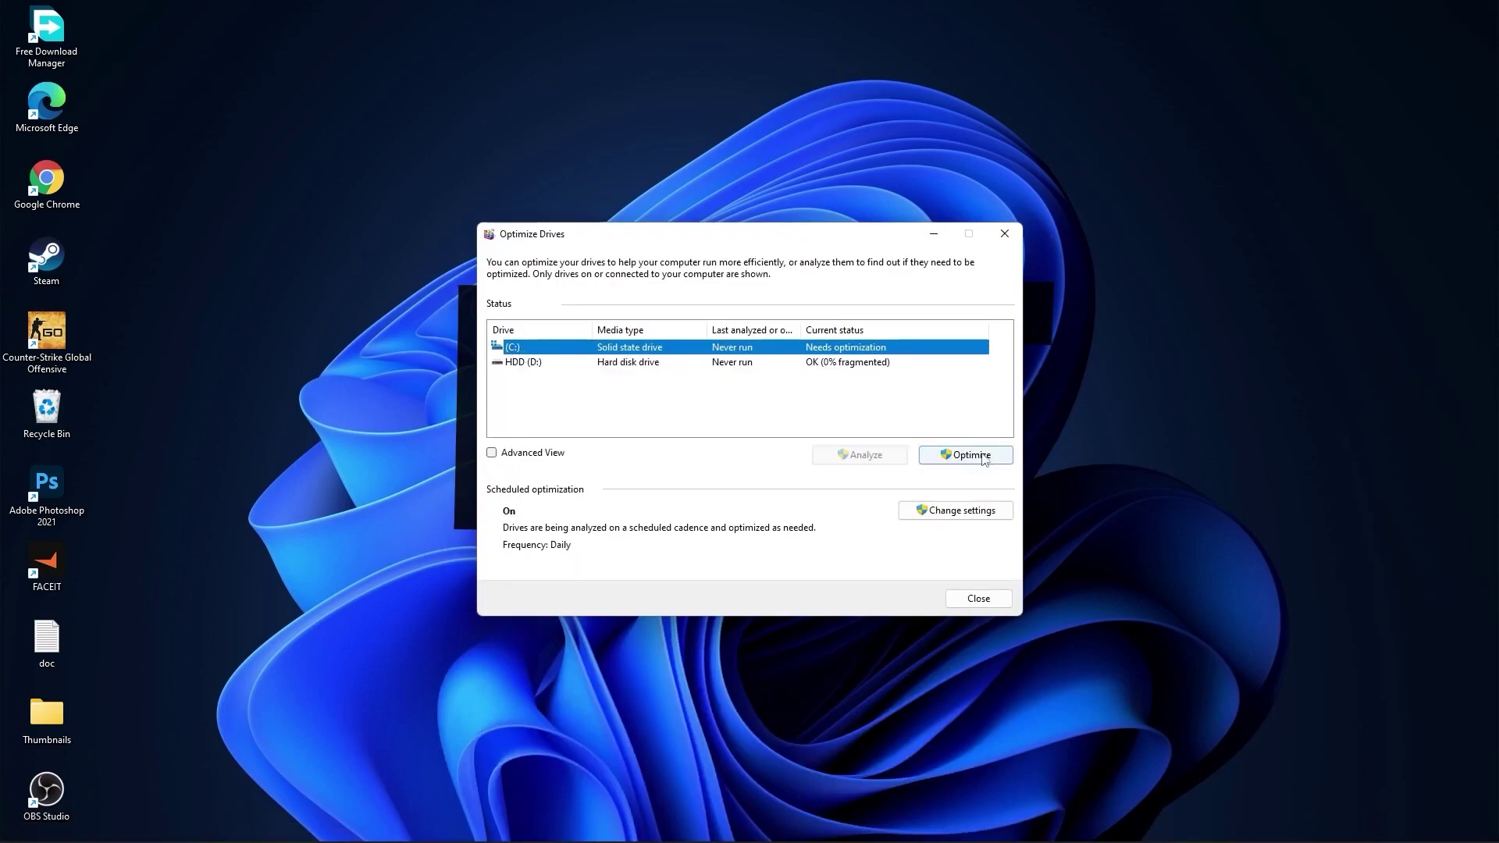
click(956, 457)
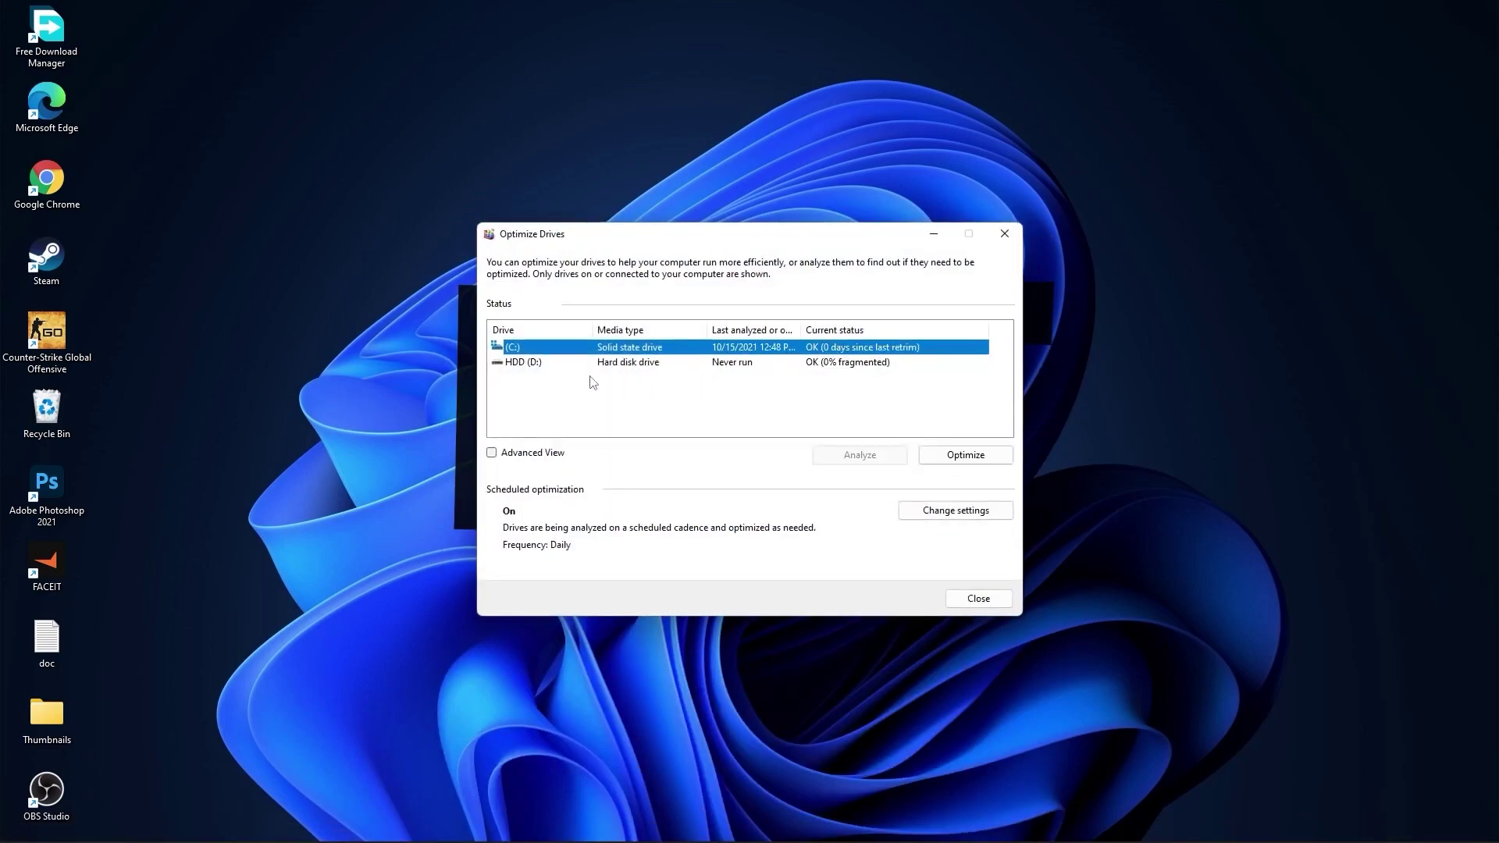
Analyze and optimize the HDD (D:) drive
click(549, 367)
click(882, 459)
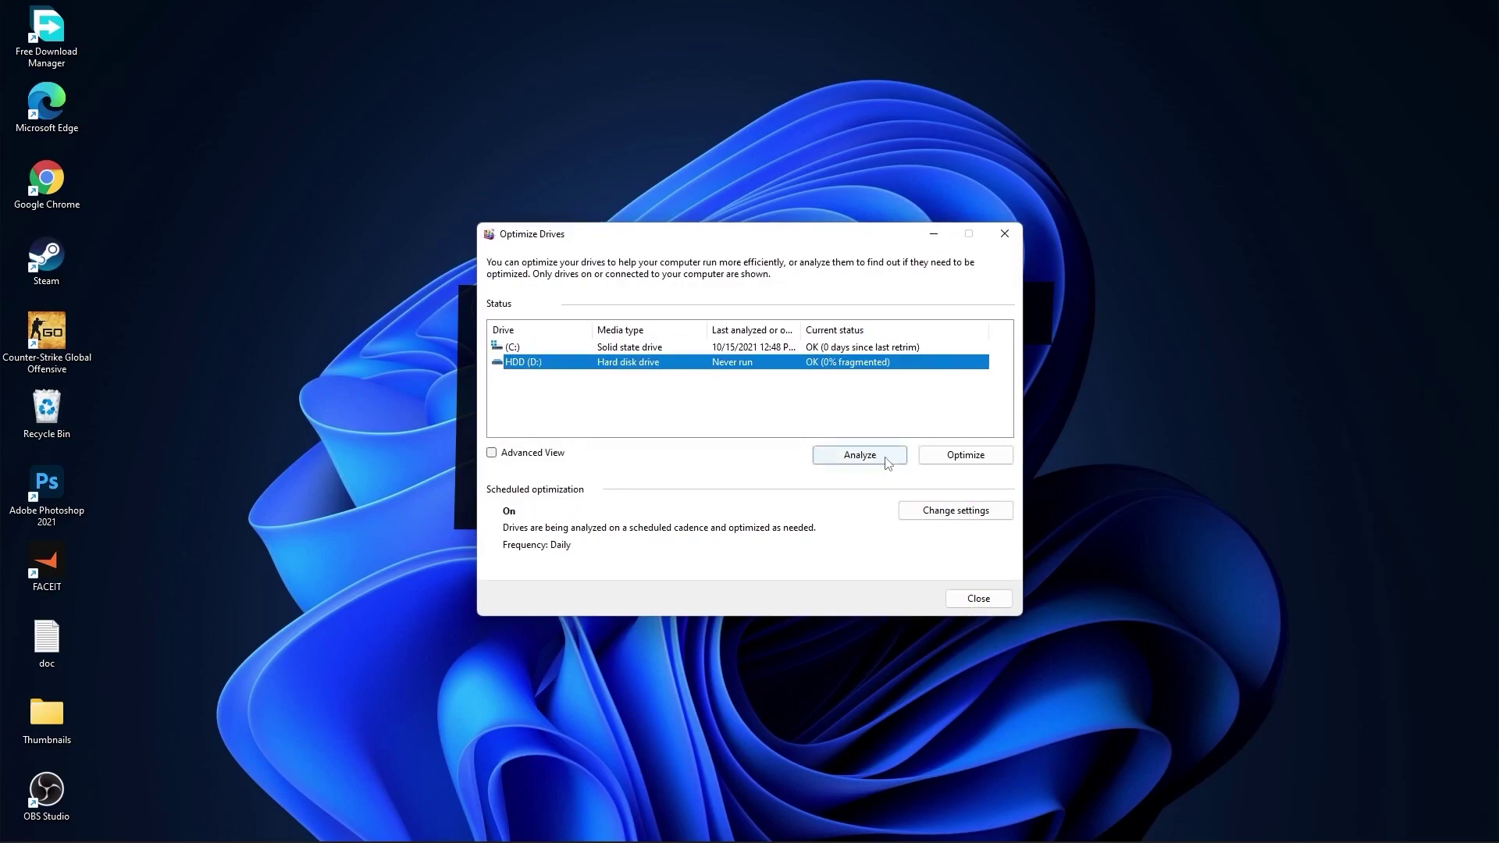
click(989, 455)
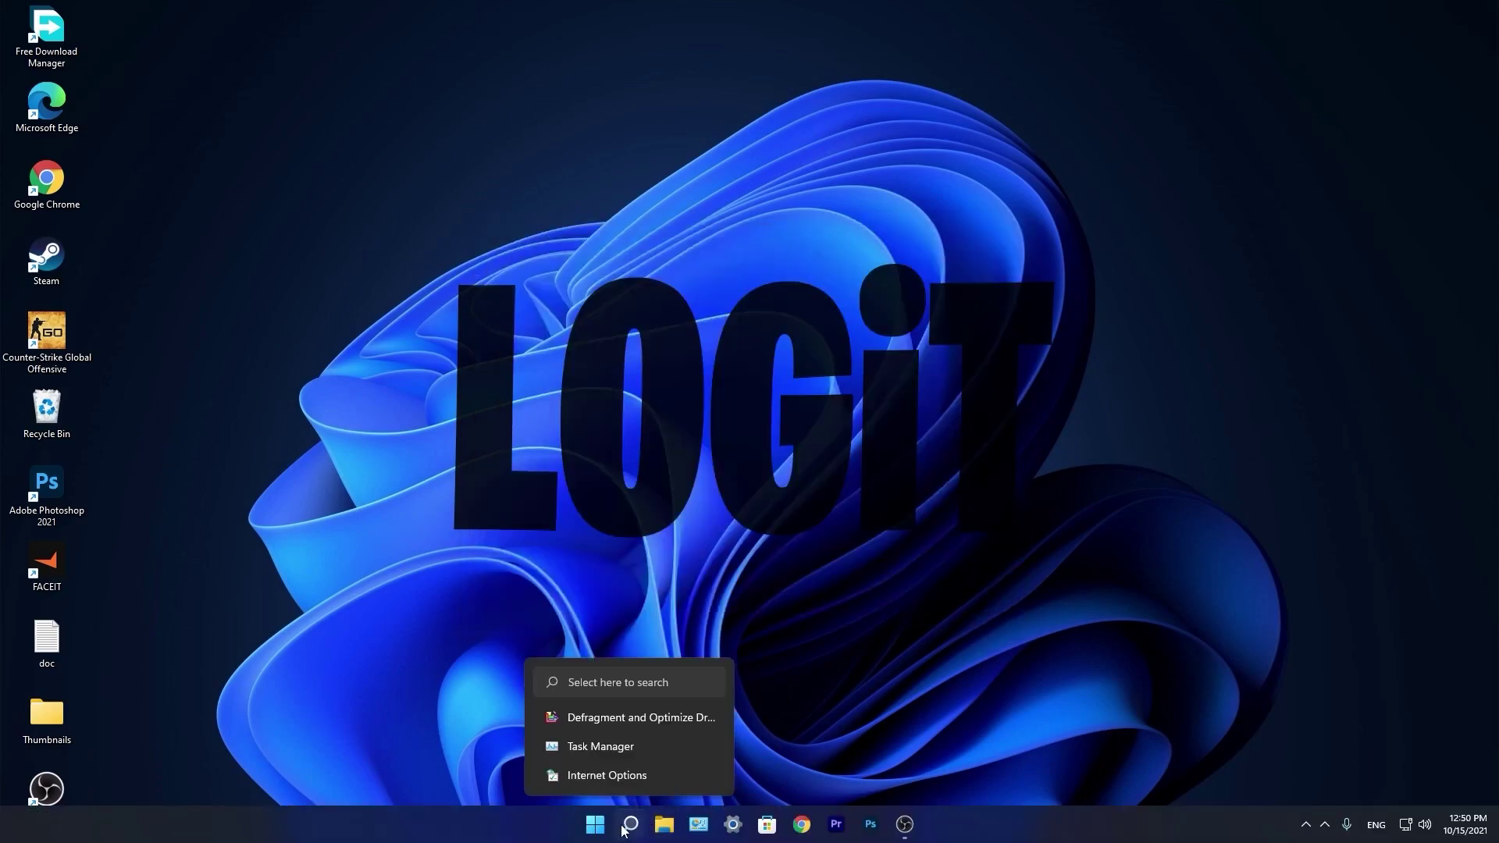
Delete all files in the Windows Temp folder, opened through Run with 'temp'
click(627, 829)
text(run)
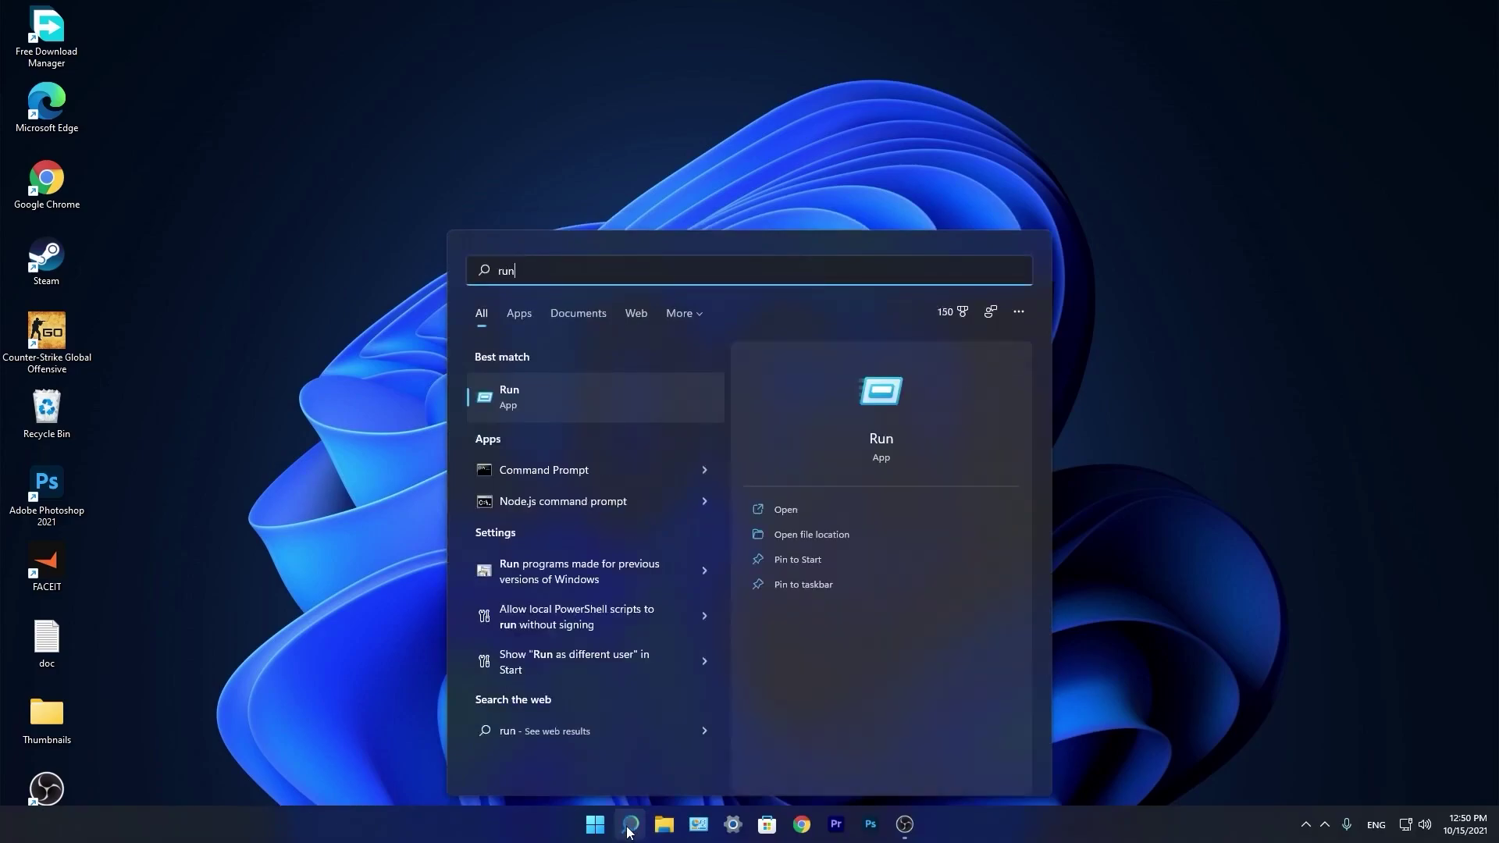
click(540, 396)
text(temp)
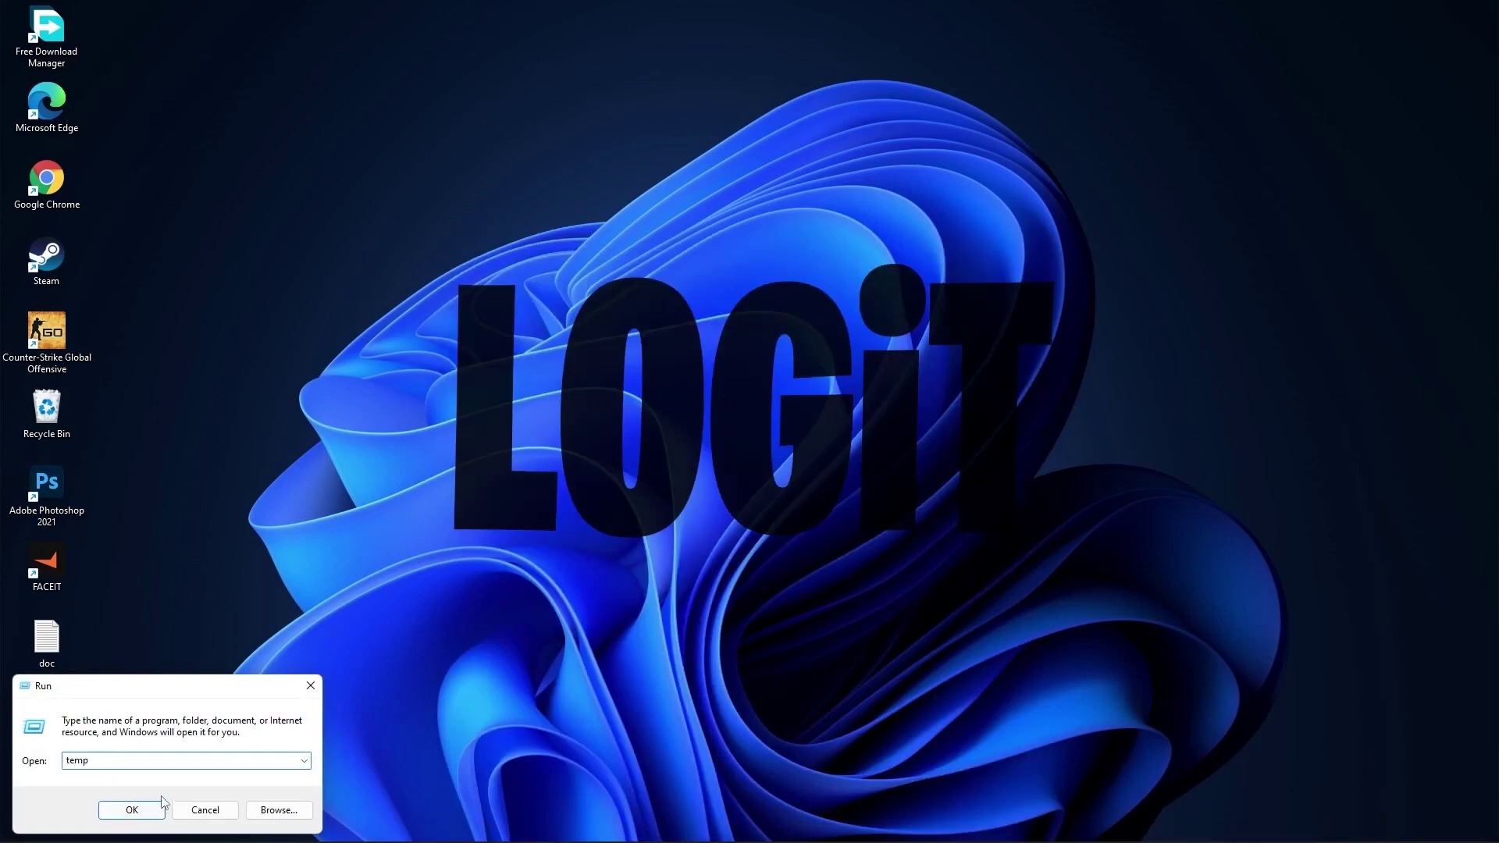
click(133, 811)
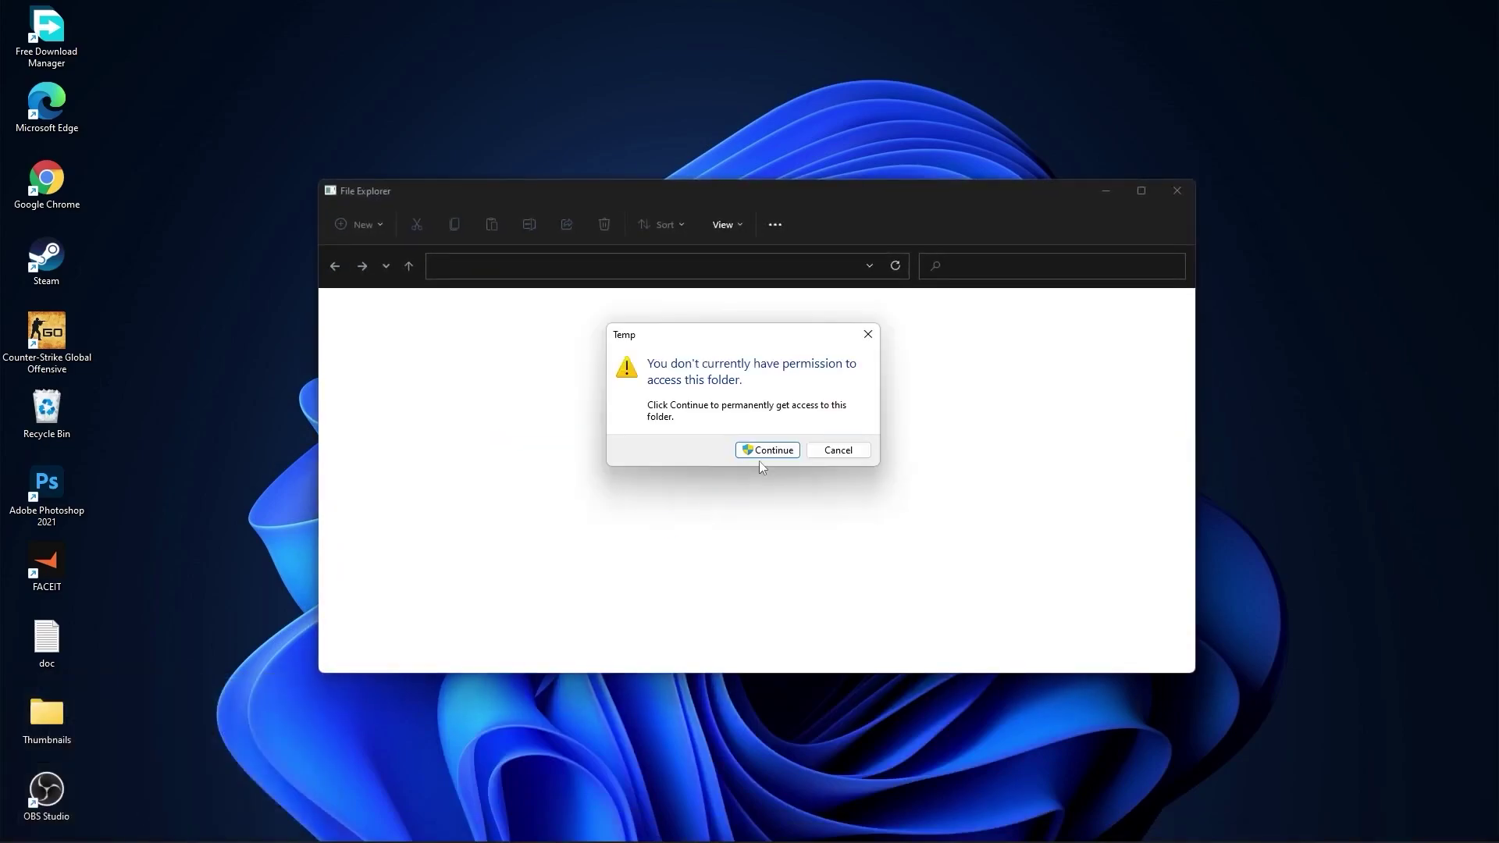
click(773, 449)
drag(897, 568, 564, 325)
right_click(565, 324)
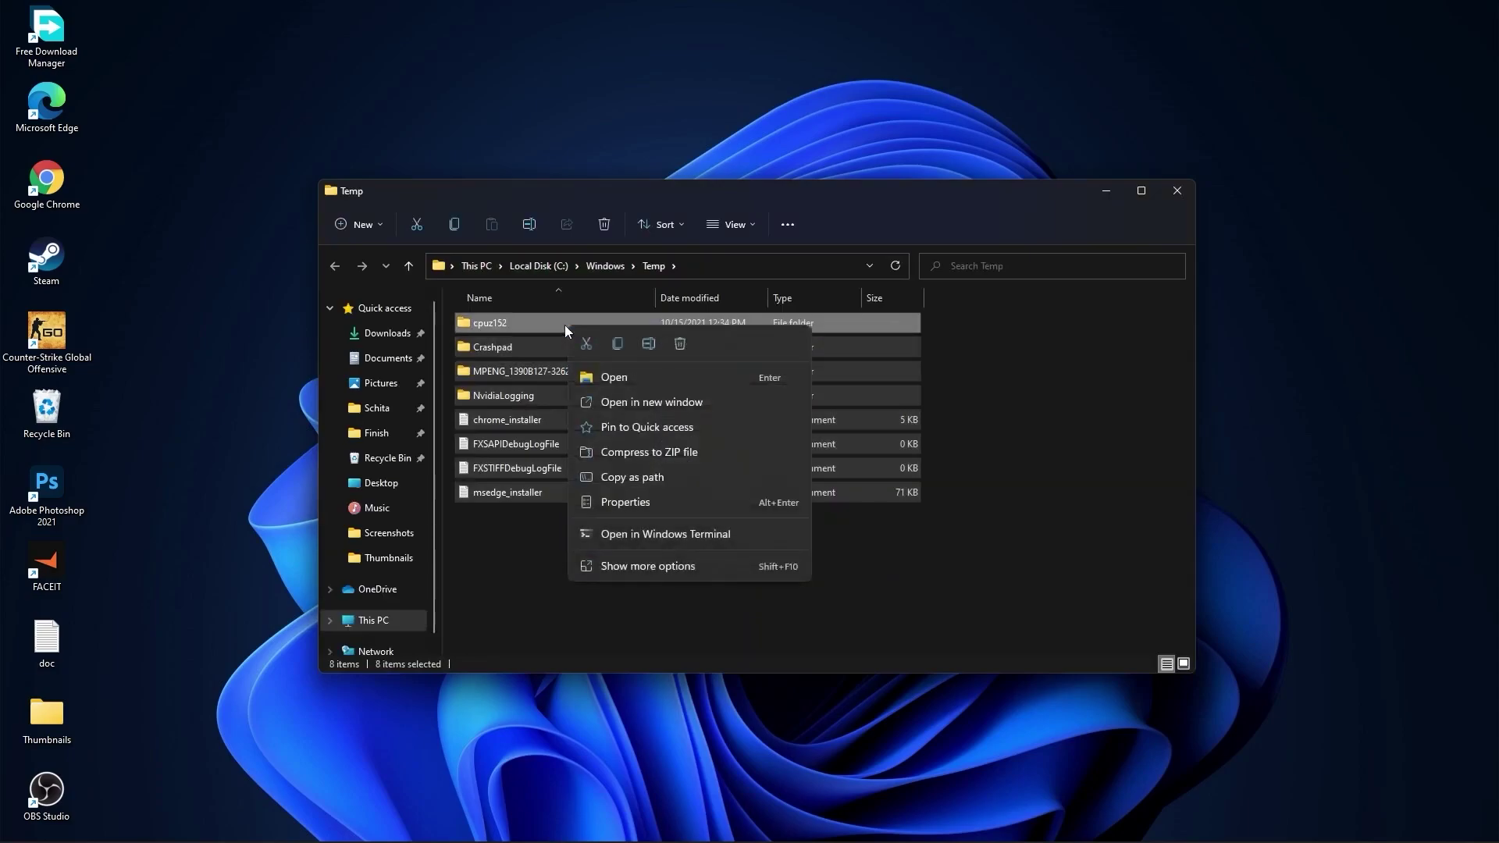
click(677, 343)
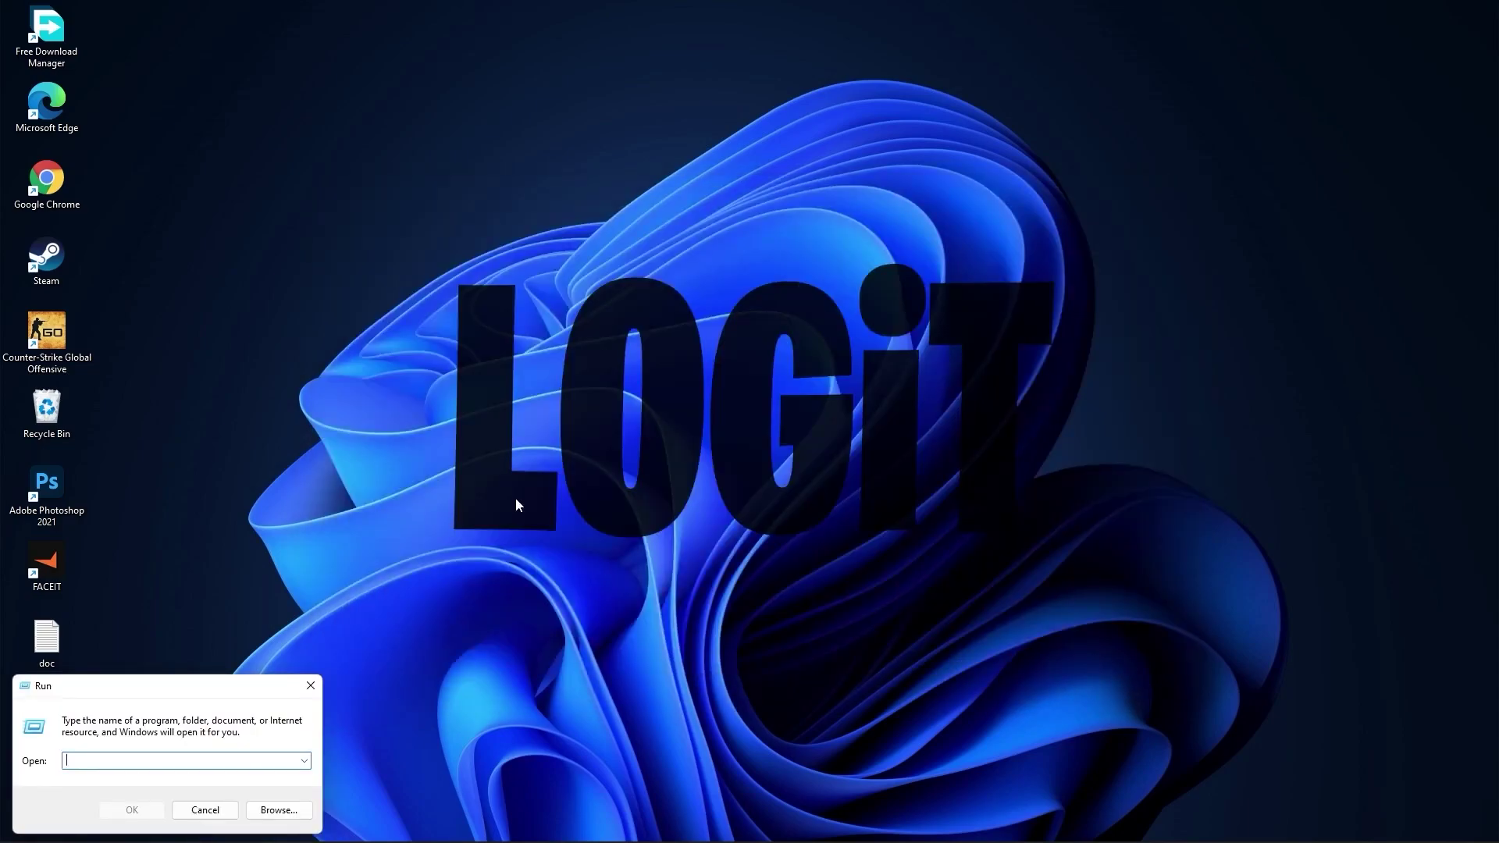
Delete all files in the user's %temp% folder
text(%temp%)
click(137, 809)
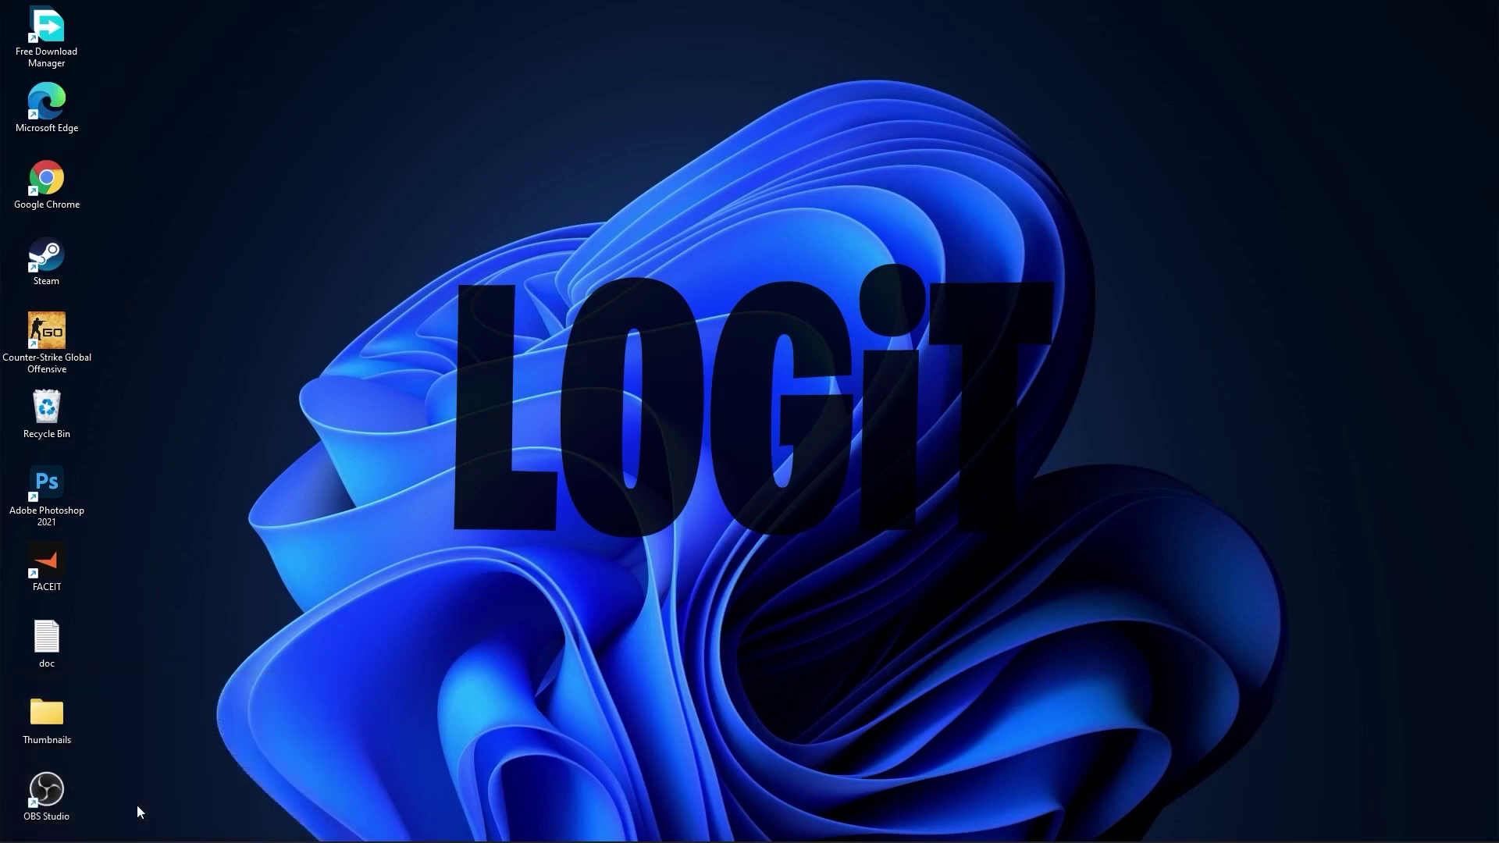
drag(838, 577, 622, 330)
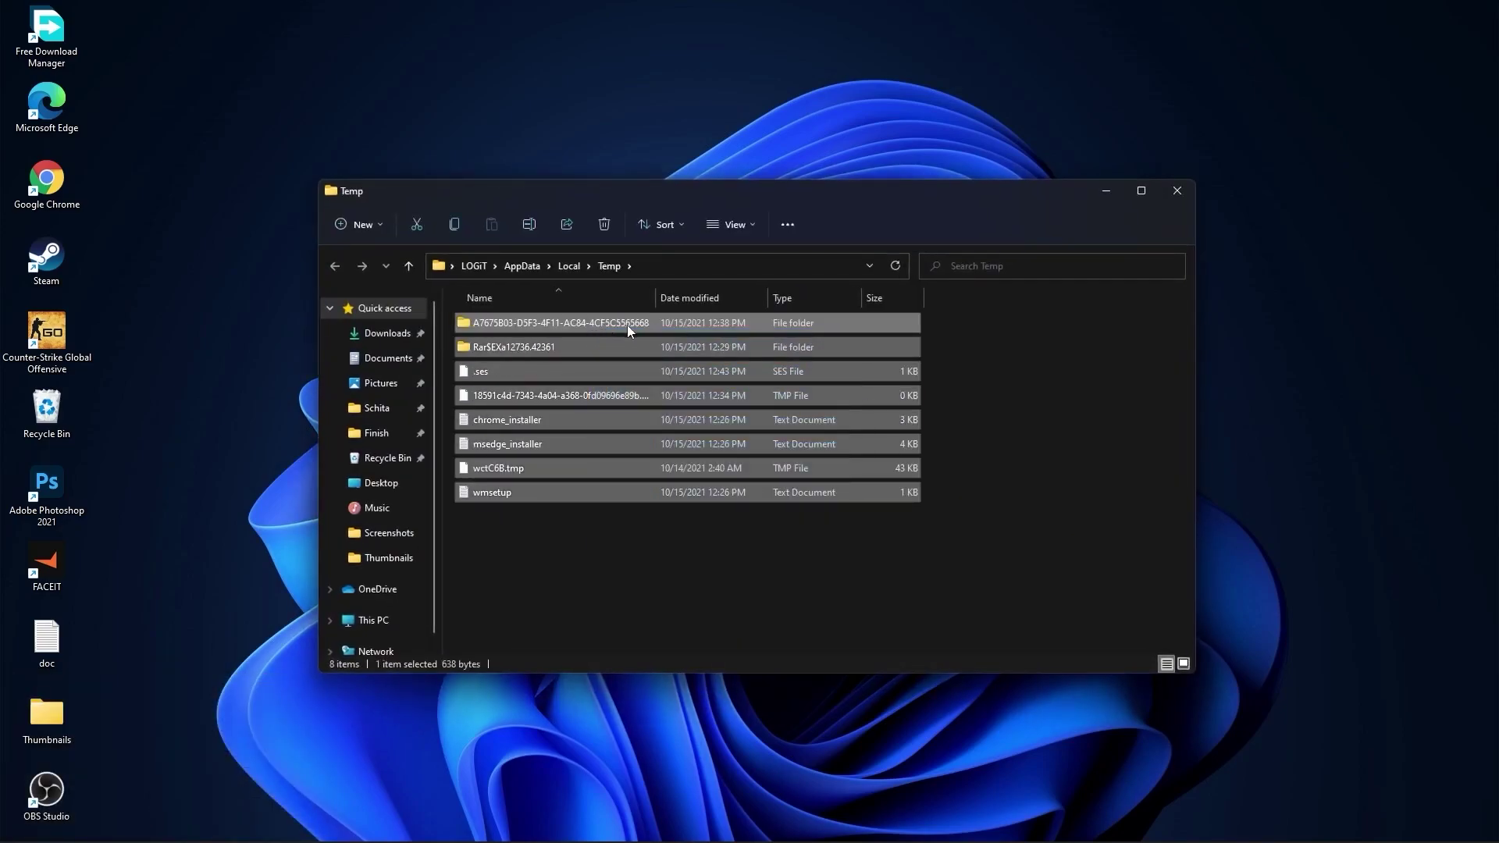
right_click(622, 331)
click(705, 348)
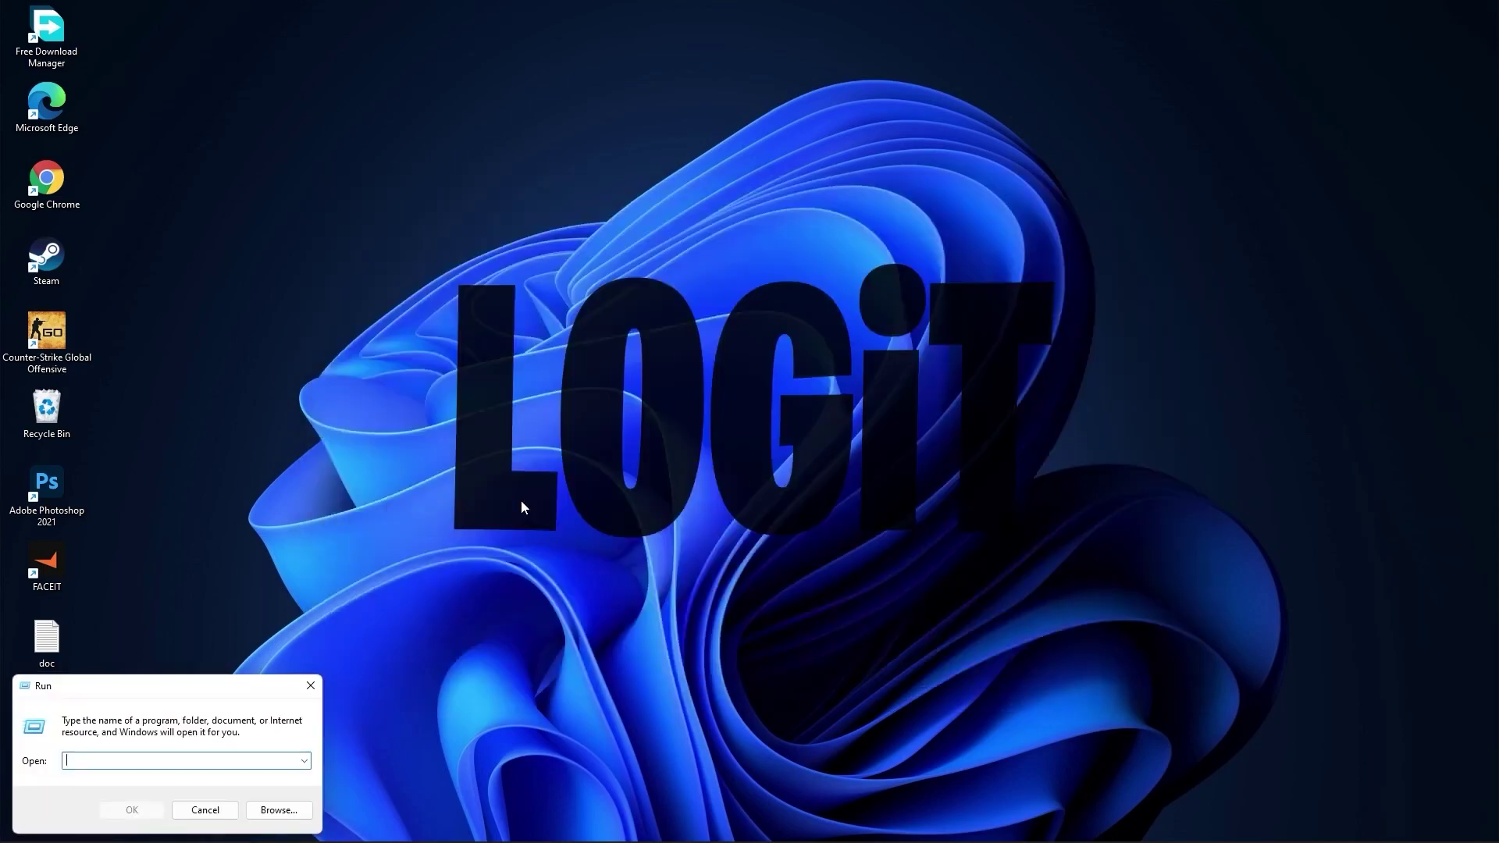
Delete all 139 files in the Prefetch folder
text(prefetch)
click(127, 811)
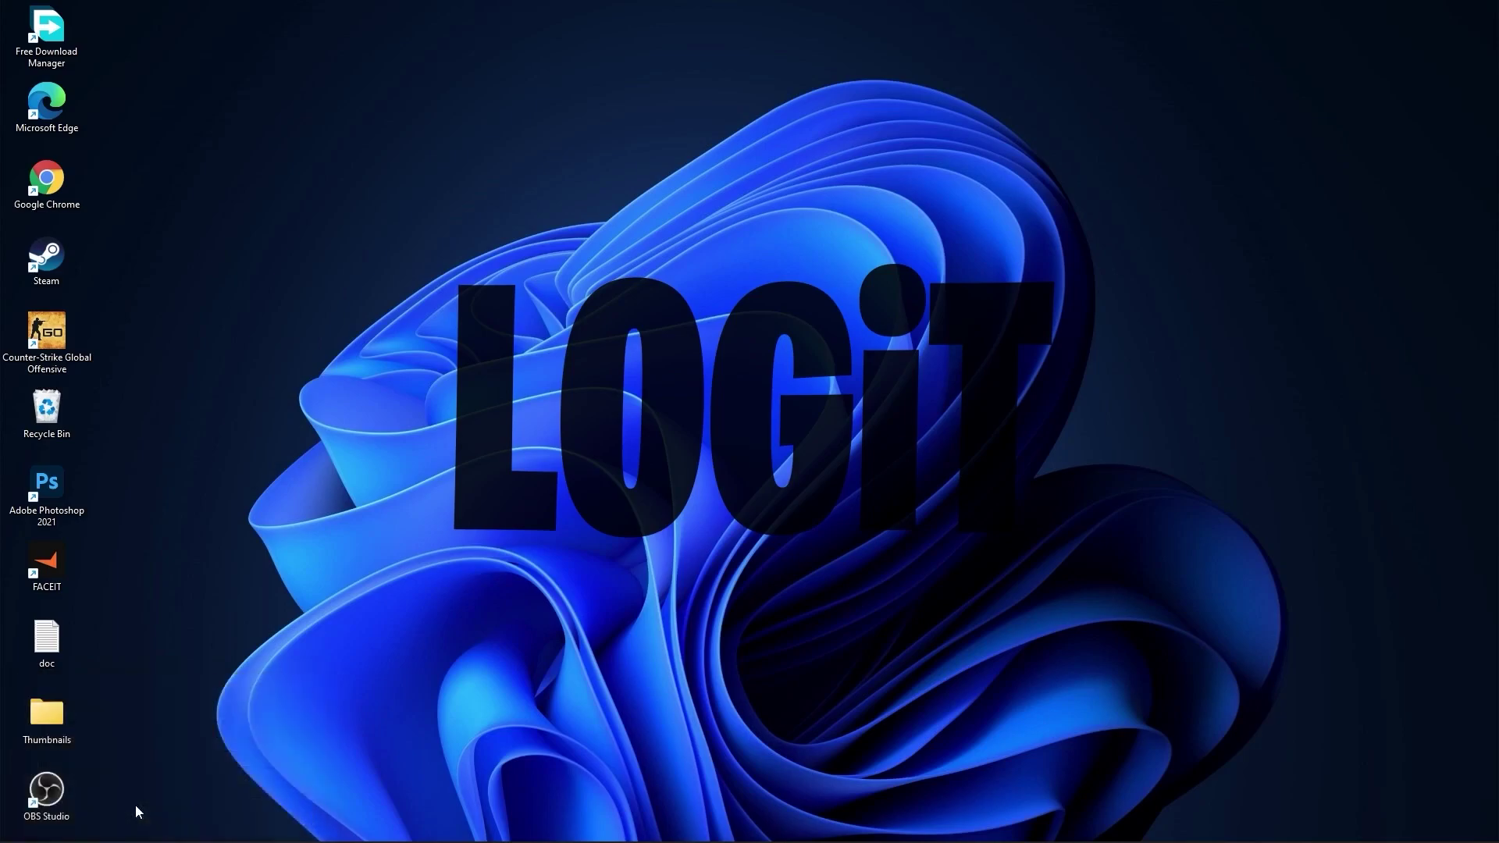
click(773, 454)
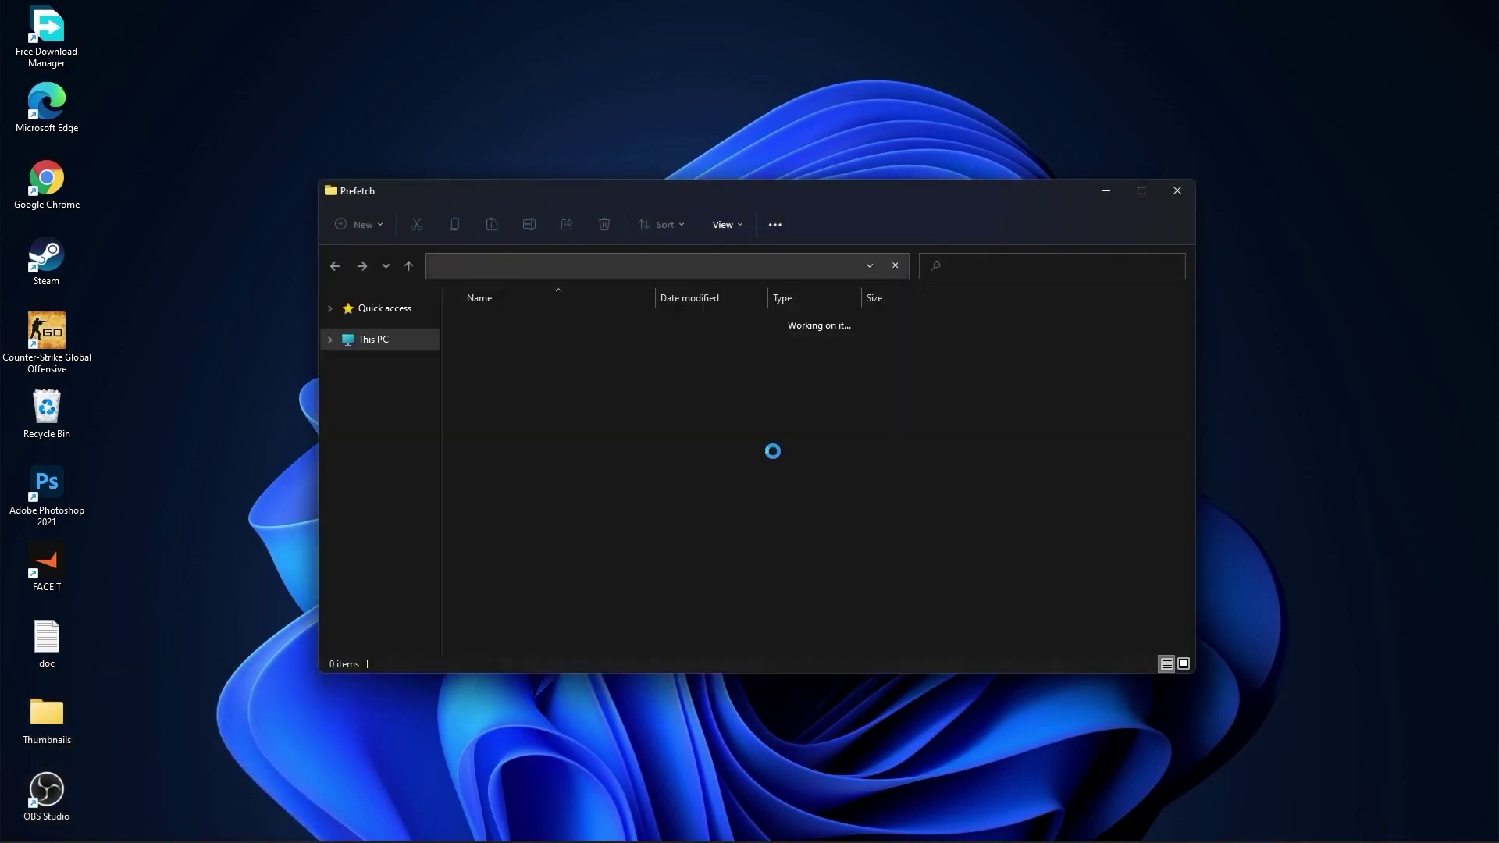
drag(959, 319, 757, 636)
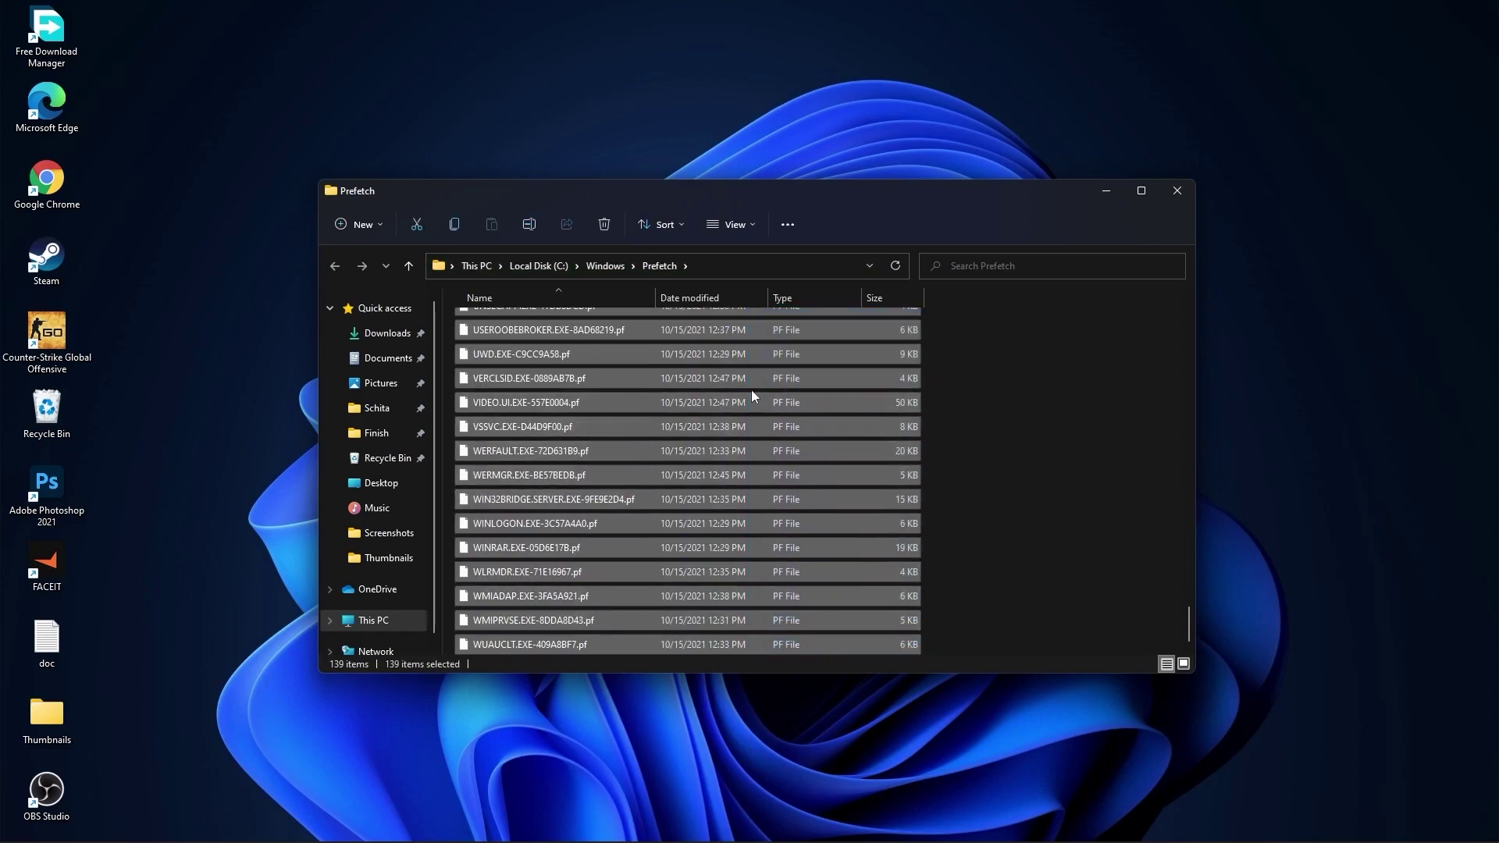
right_click(753, 378)
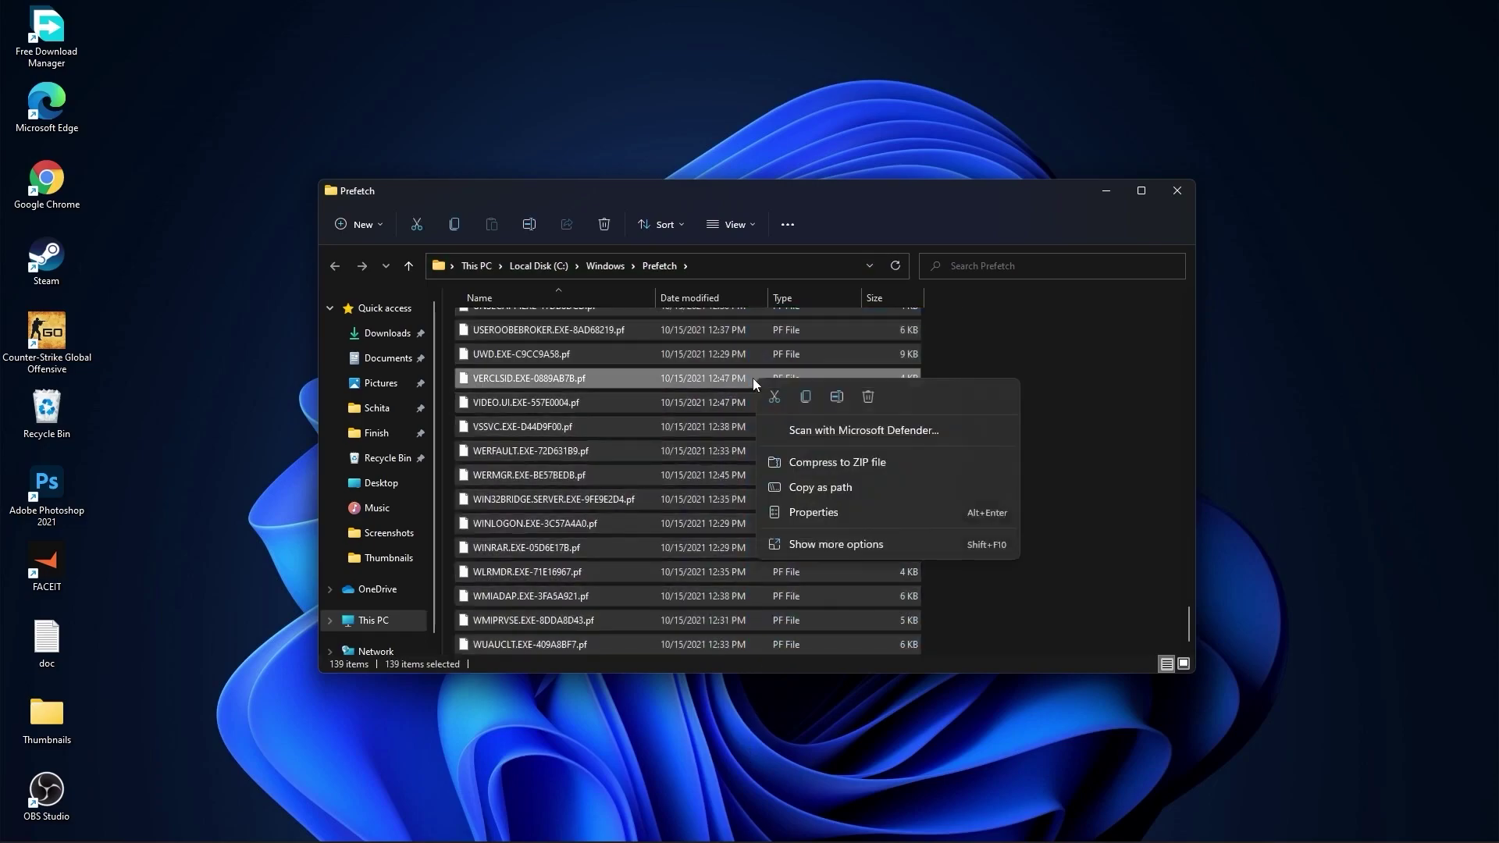
click(865, 396)
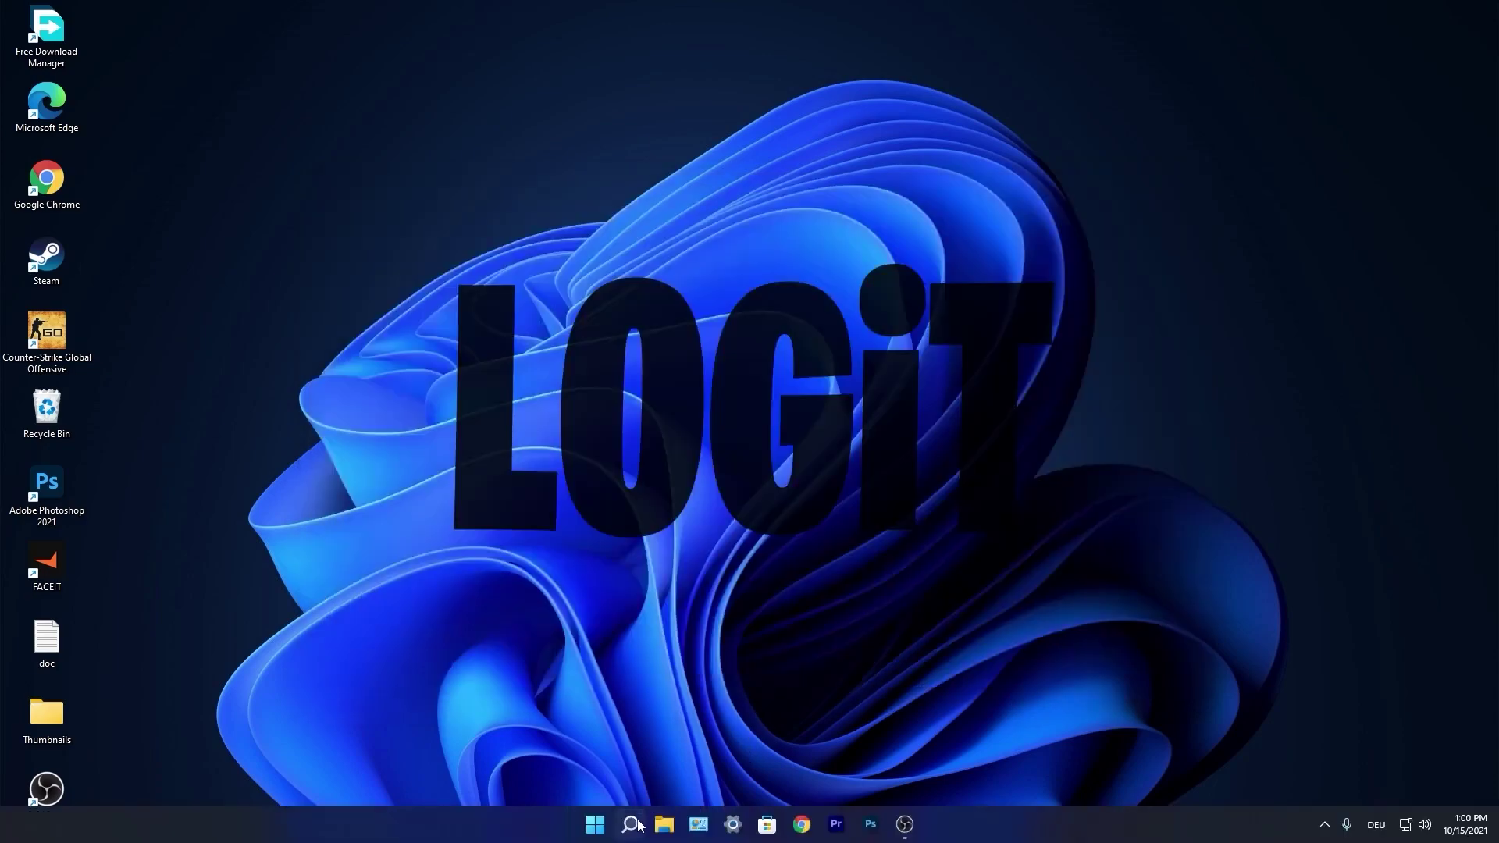
click(632, 825)
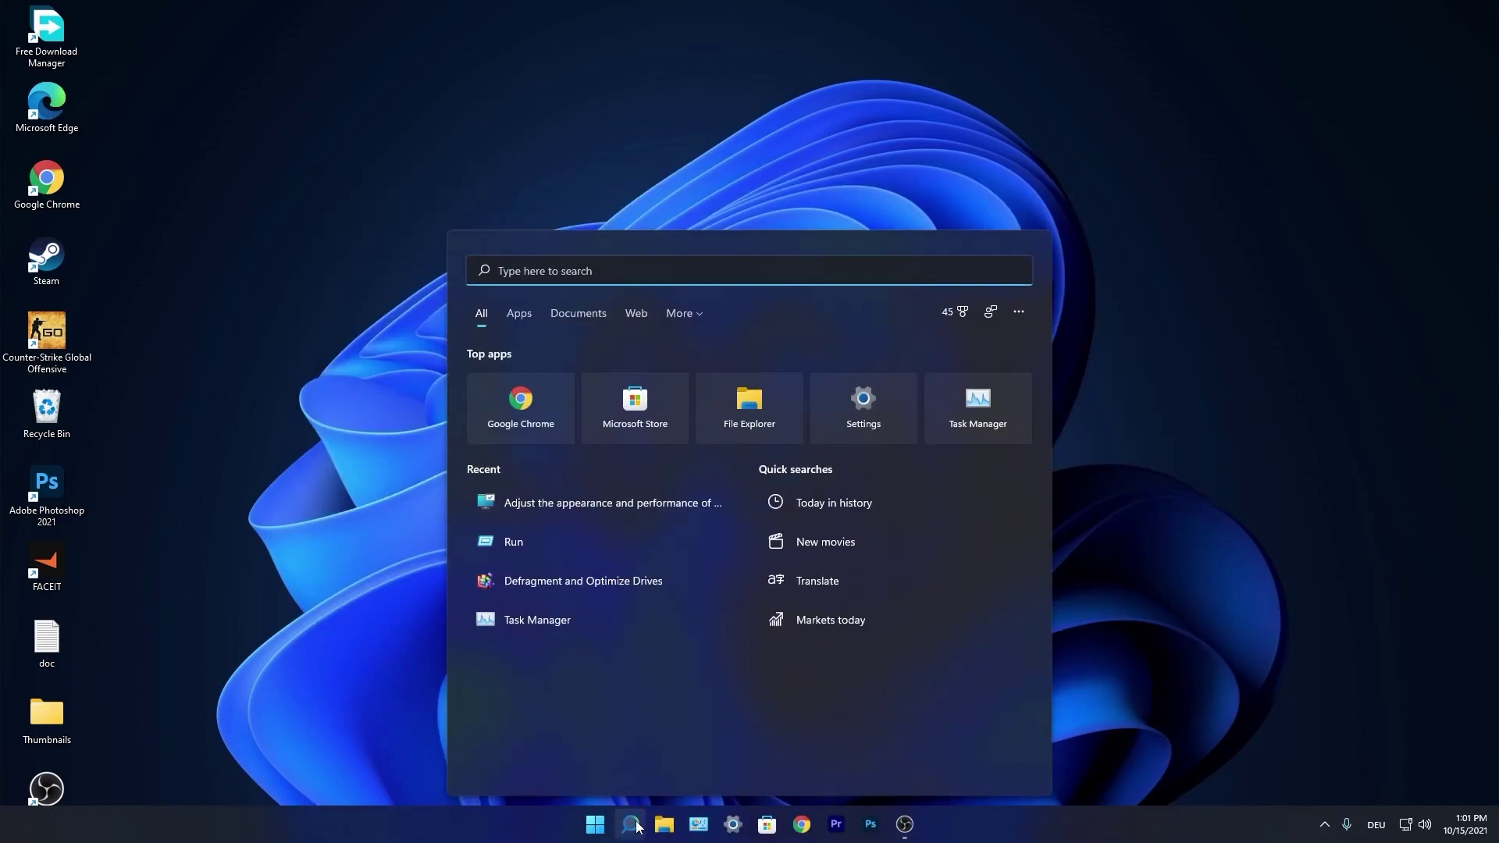
Set visual effects to Custom with only smooth screen-font edges and thumbnails, and apply
text(performance)
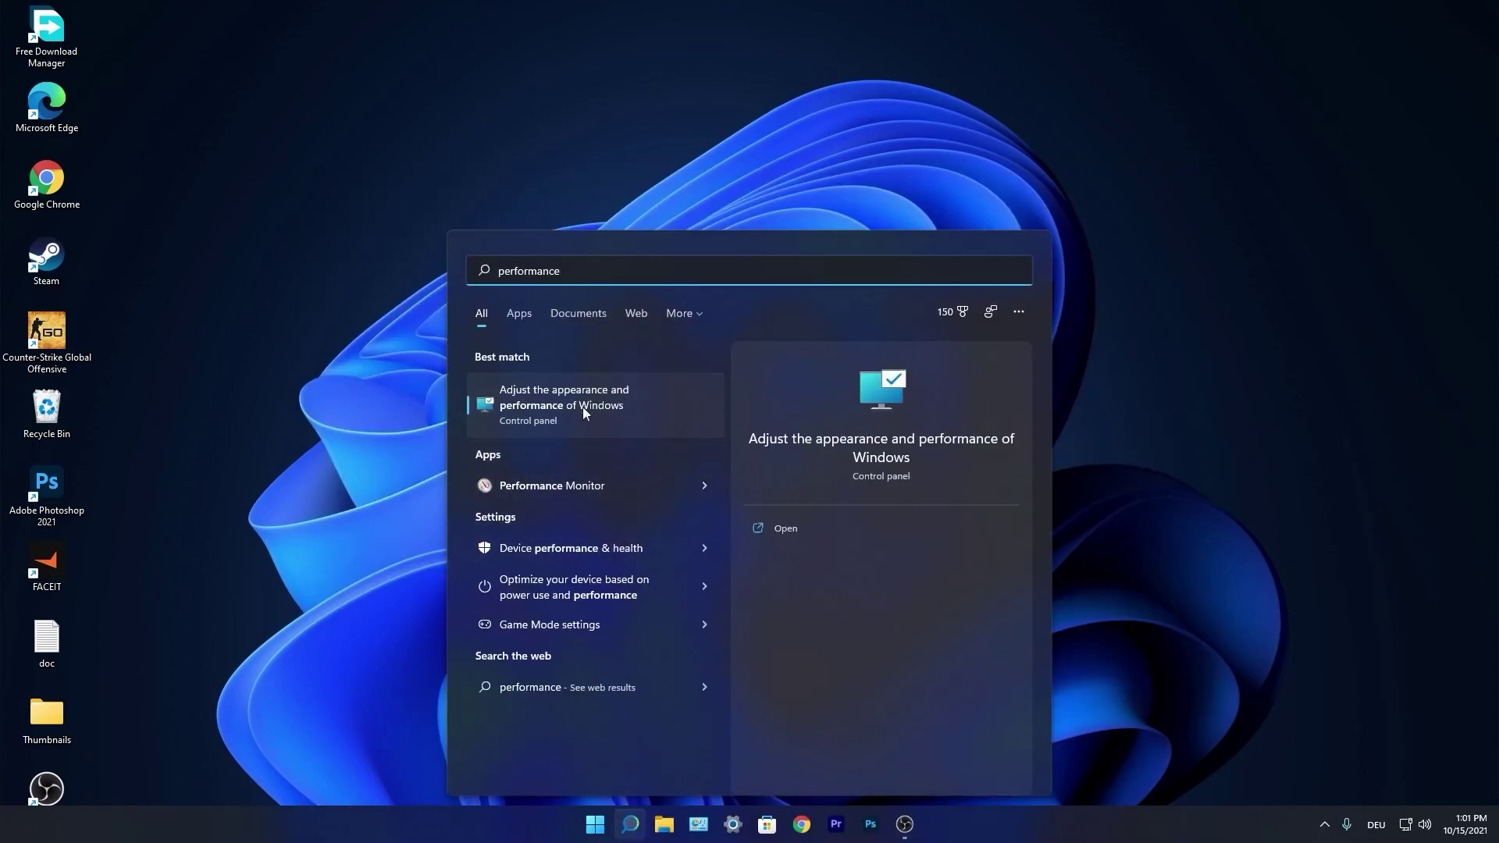
click(564, 404)
drag(234, 100, 729, 201)
click(664, 299)
click(607, 317)
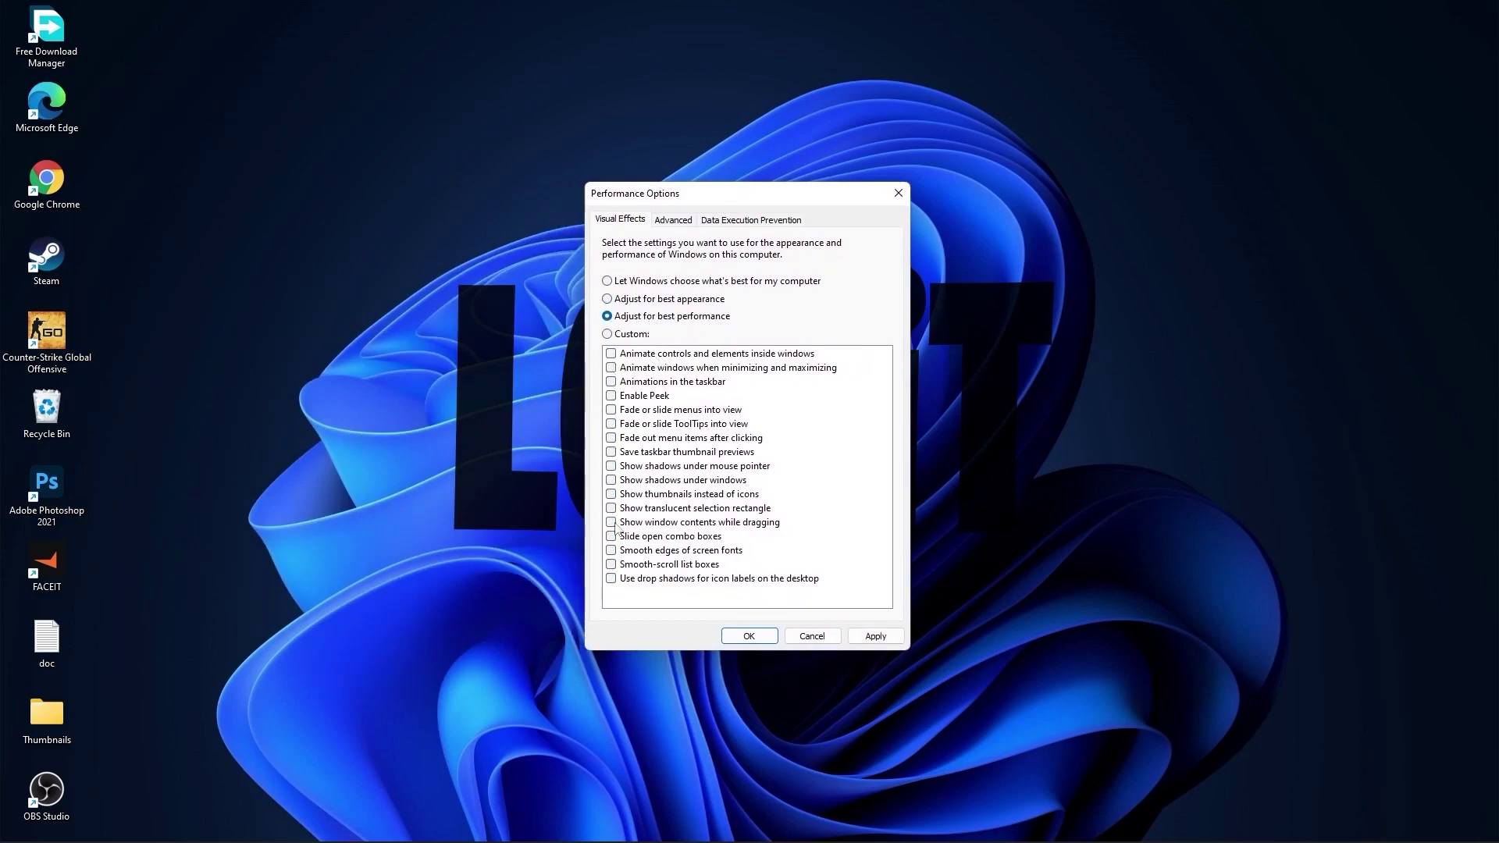
click(606, 335)
click(612, 551)
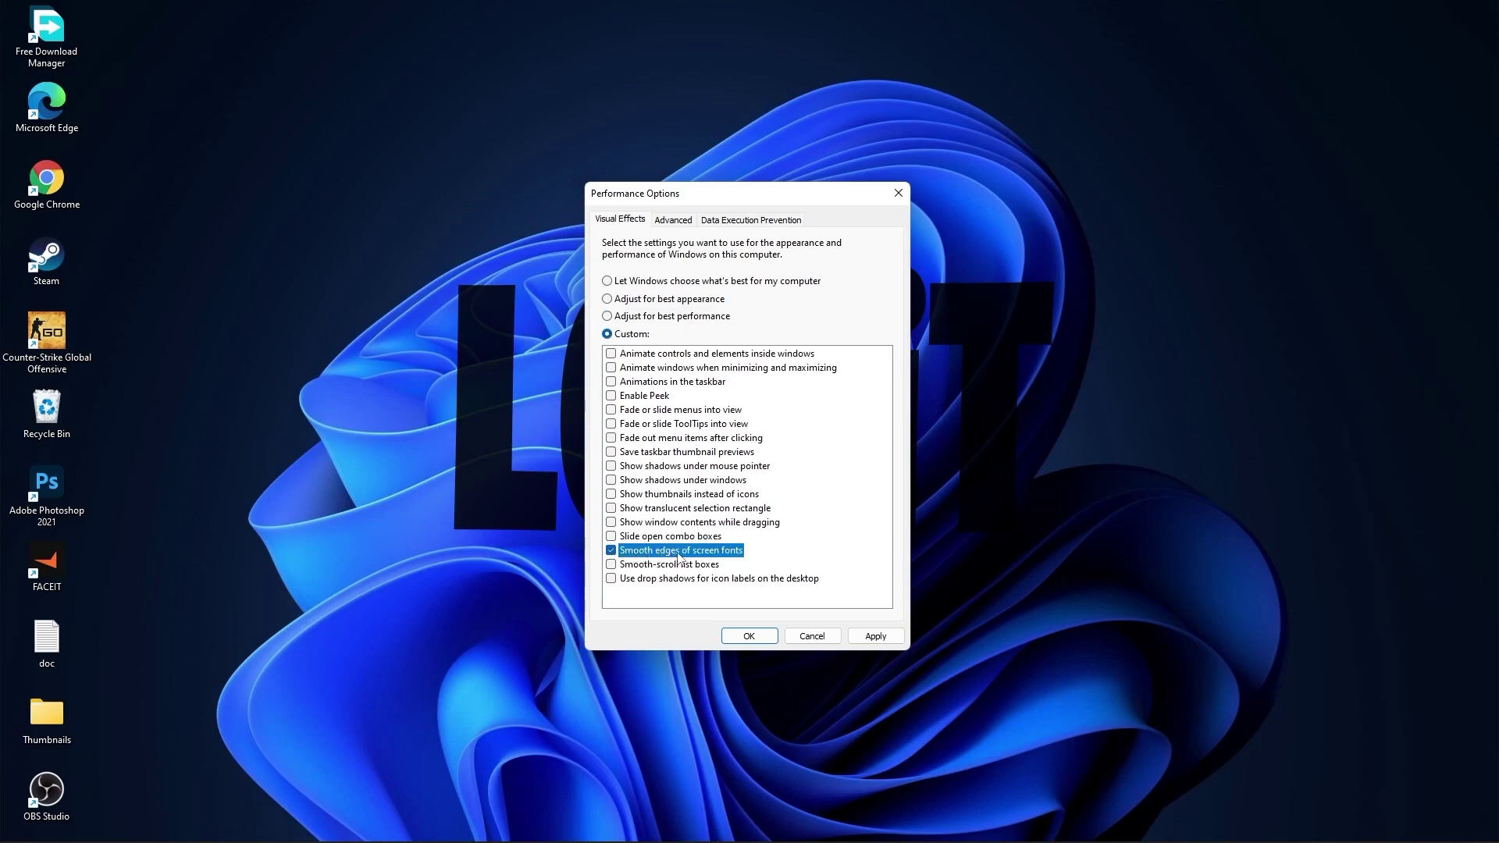
click(611, 495)
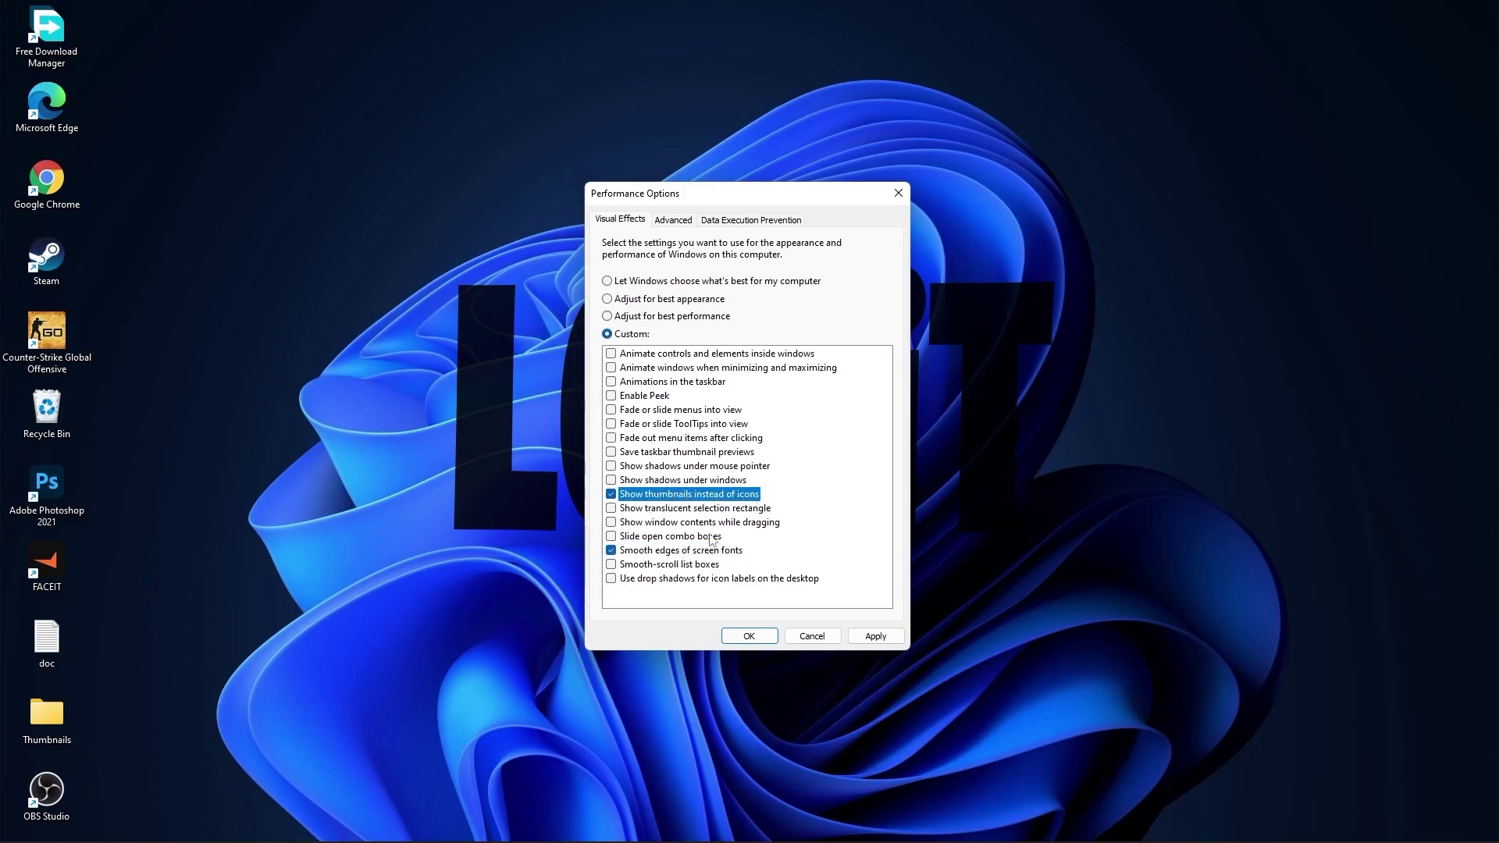
click(879, 638)
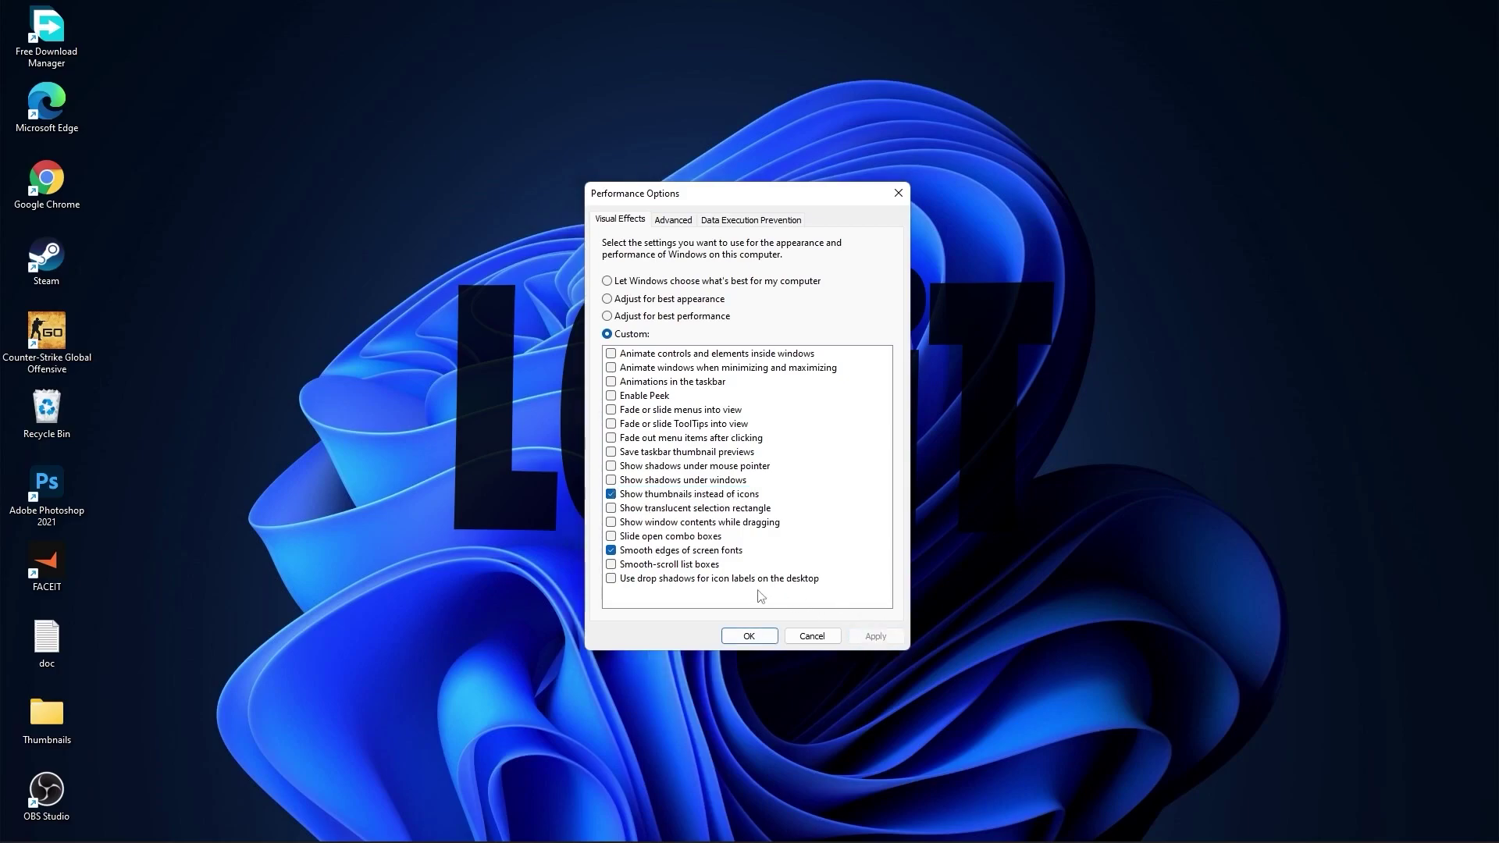
click(755, 640)
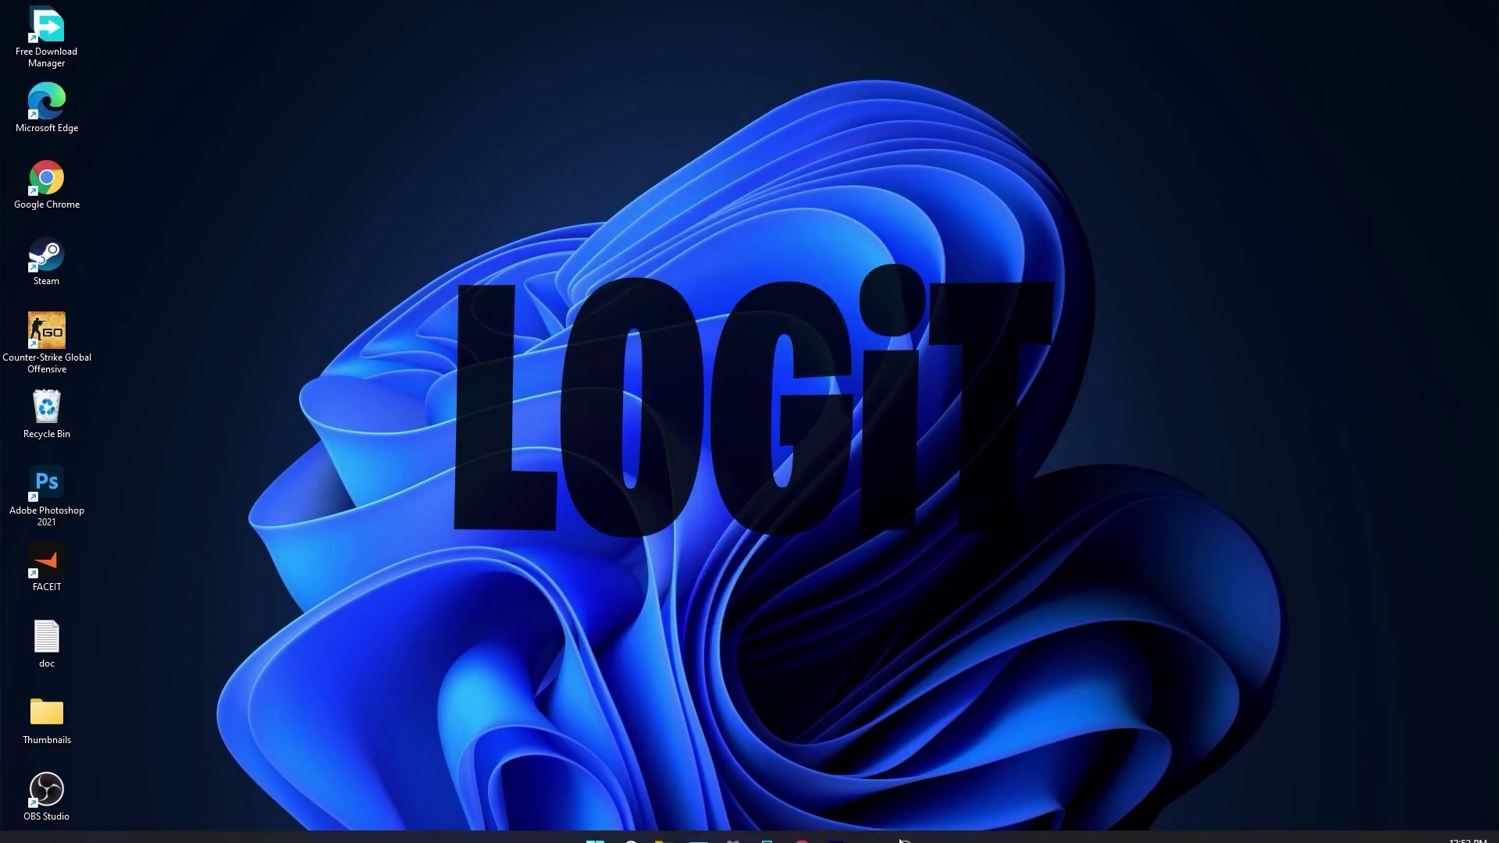
Find and download NVIDIA driver 496.13 for GeForce 10 Series GTX 1050 Ti
click(801, 824)
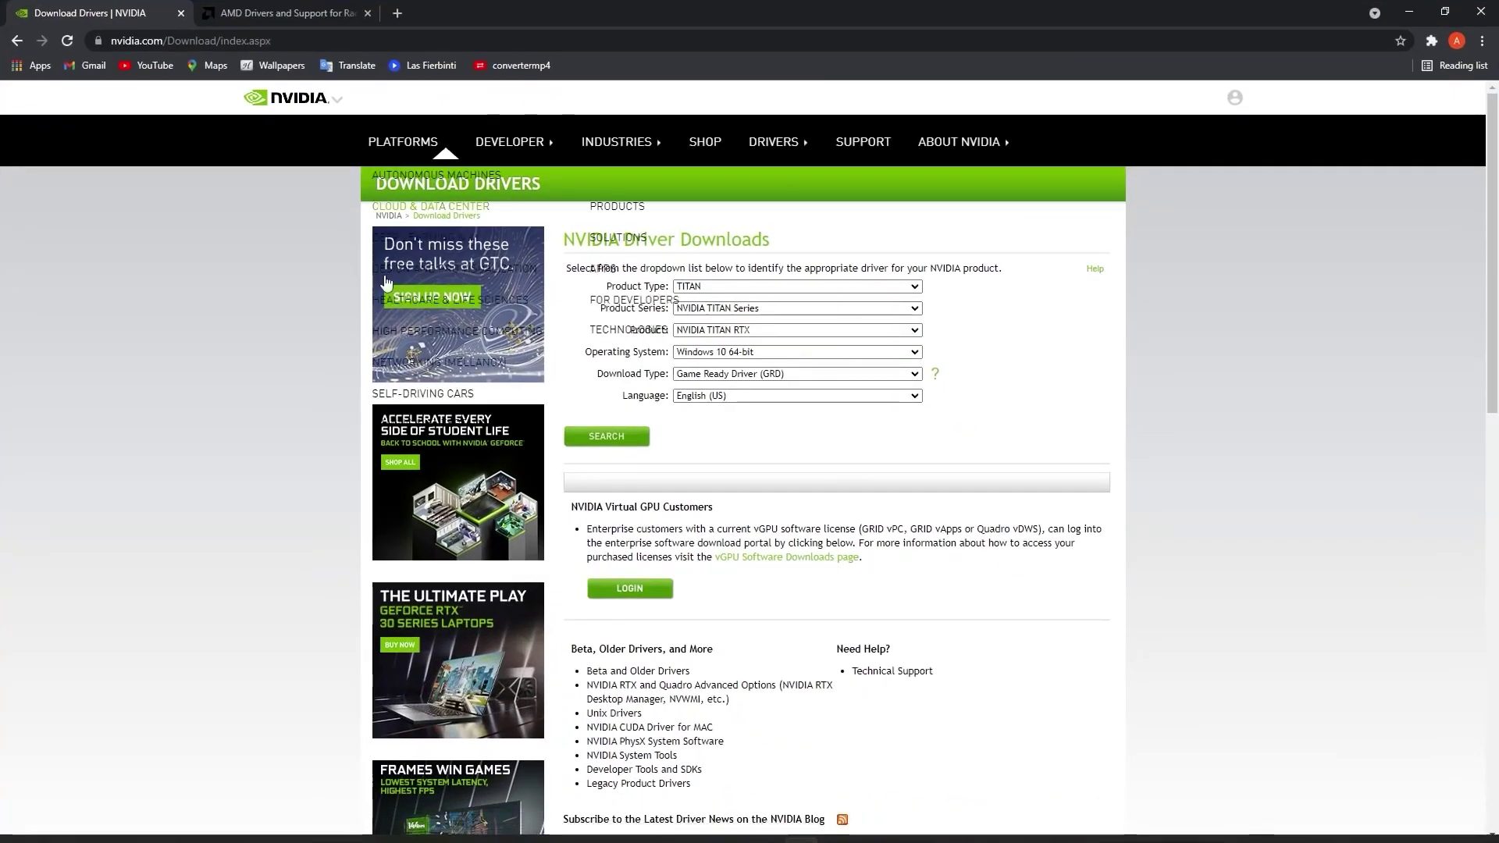
click(737, 289)
click(737, 300)
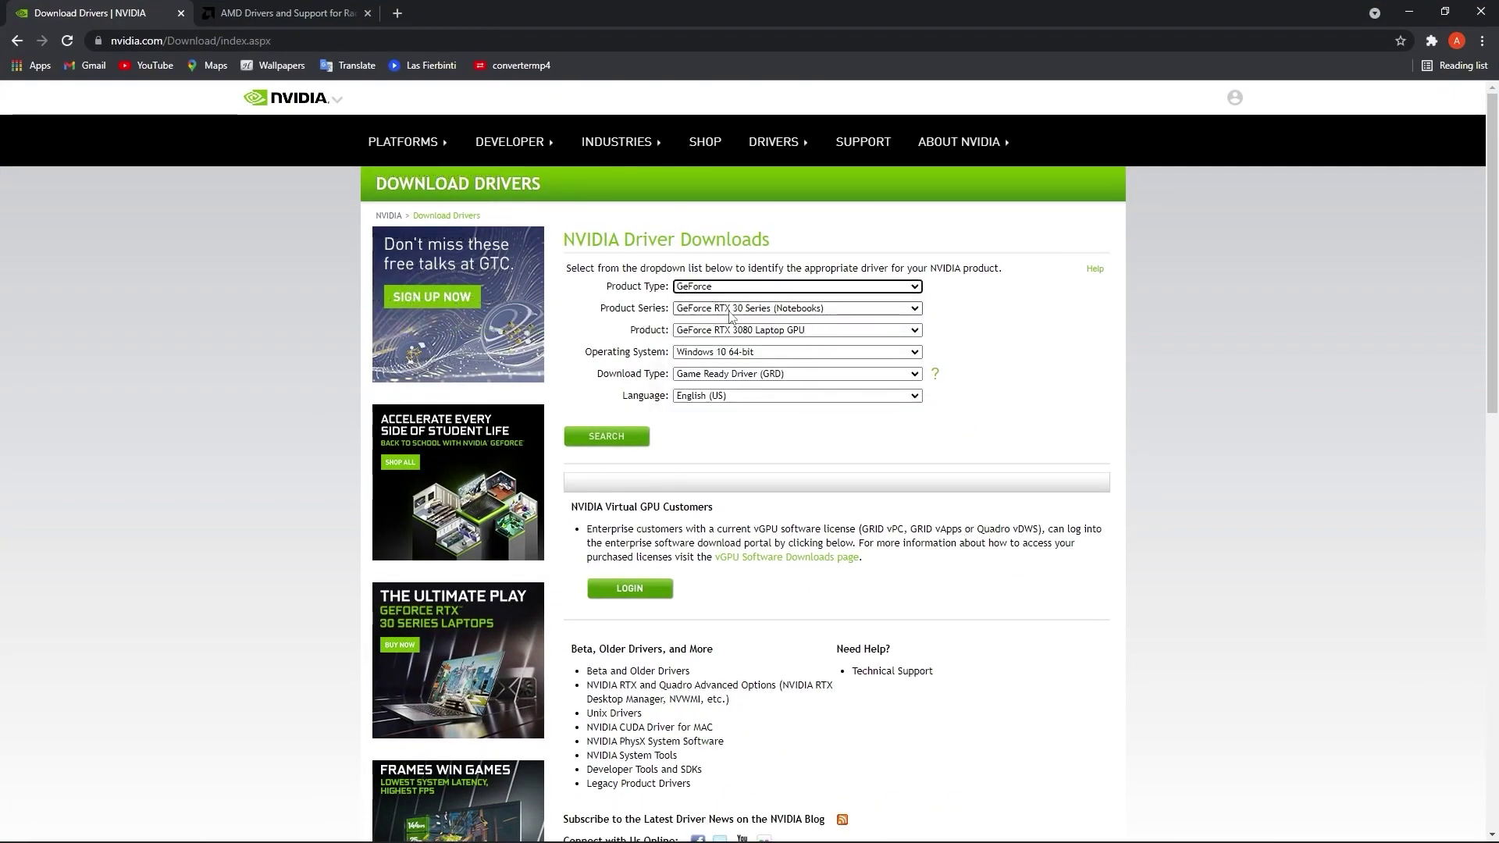
click(737, 308)
click(741, 466)
click(741, 329)
click(733, 403)
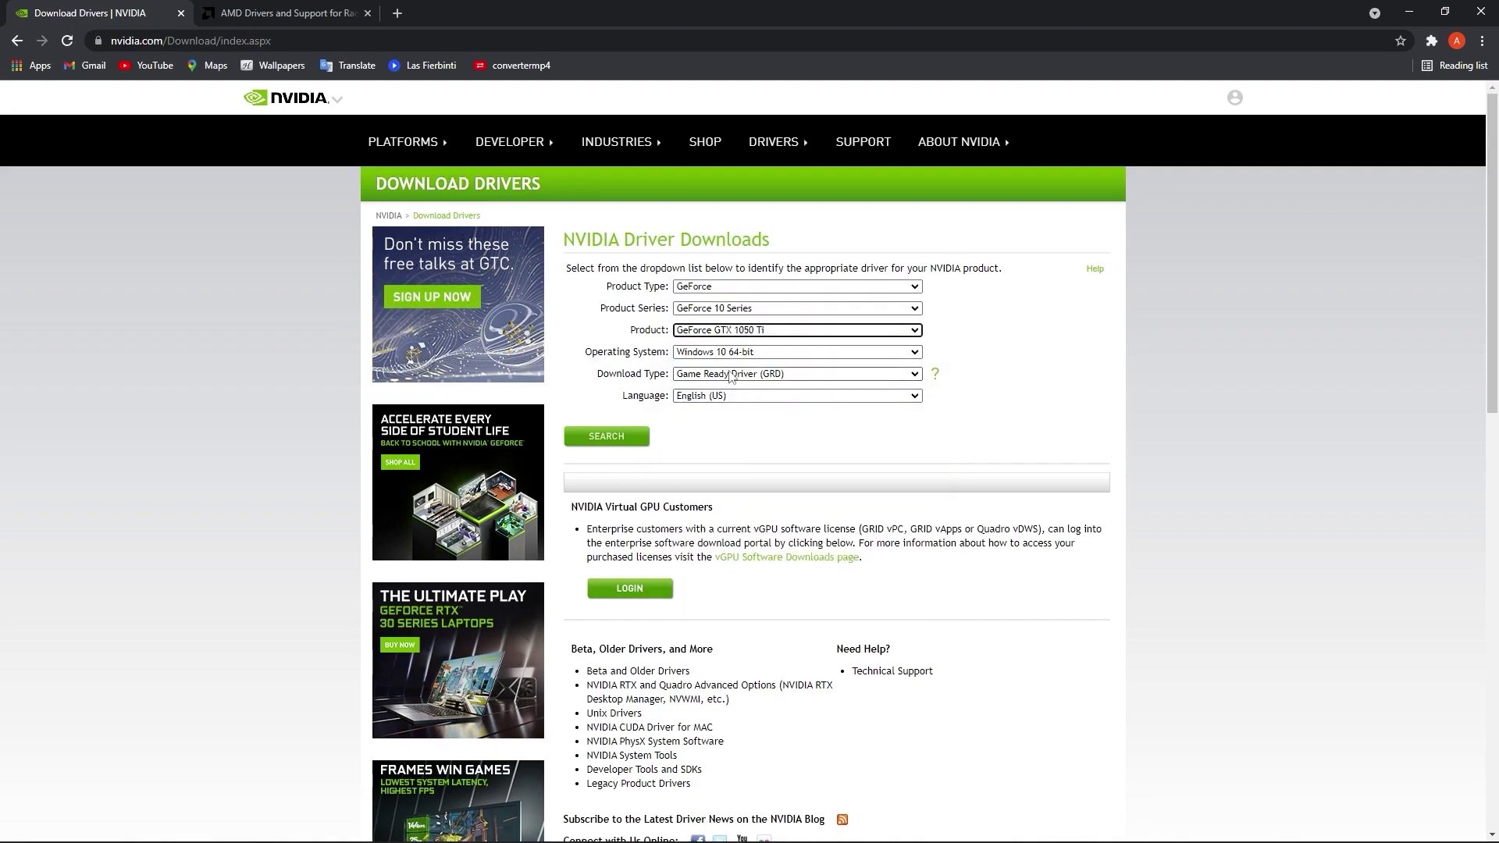
click(606, 436)
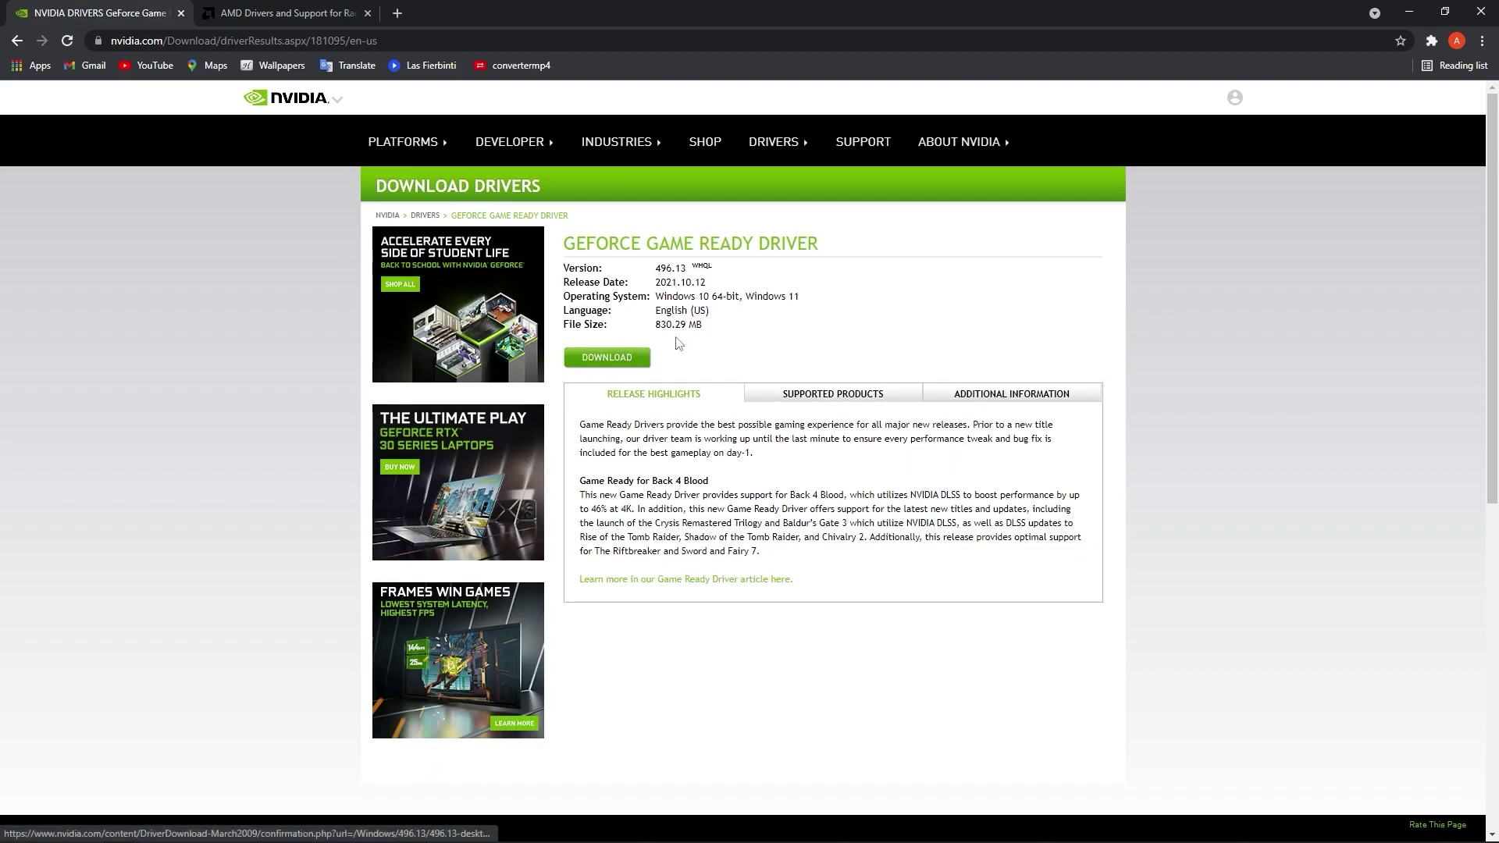
click(630, 361)
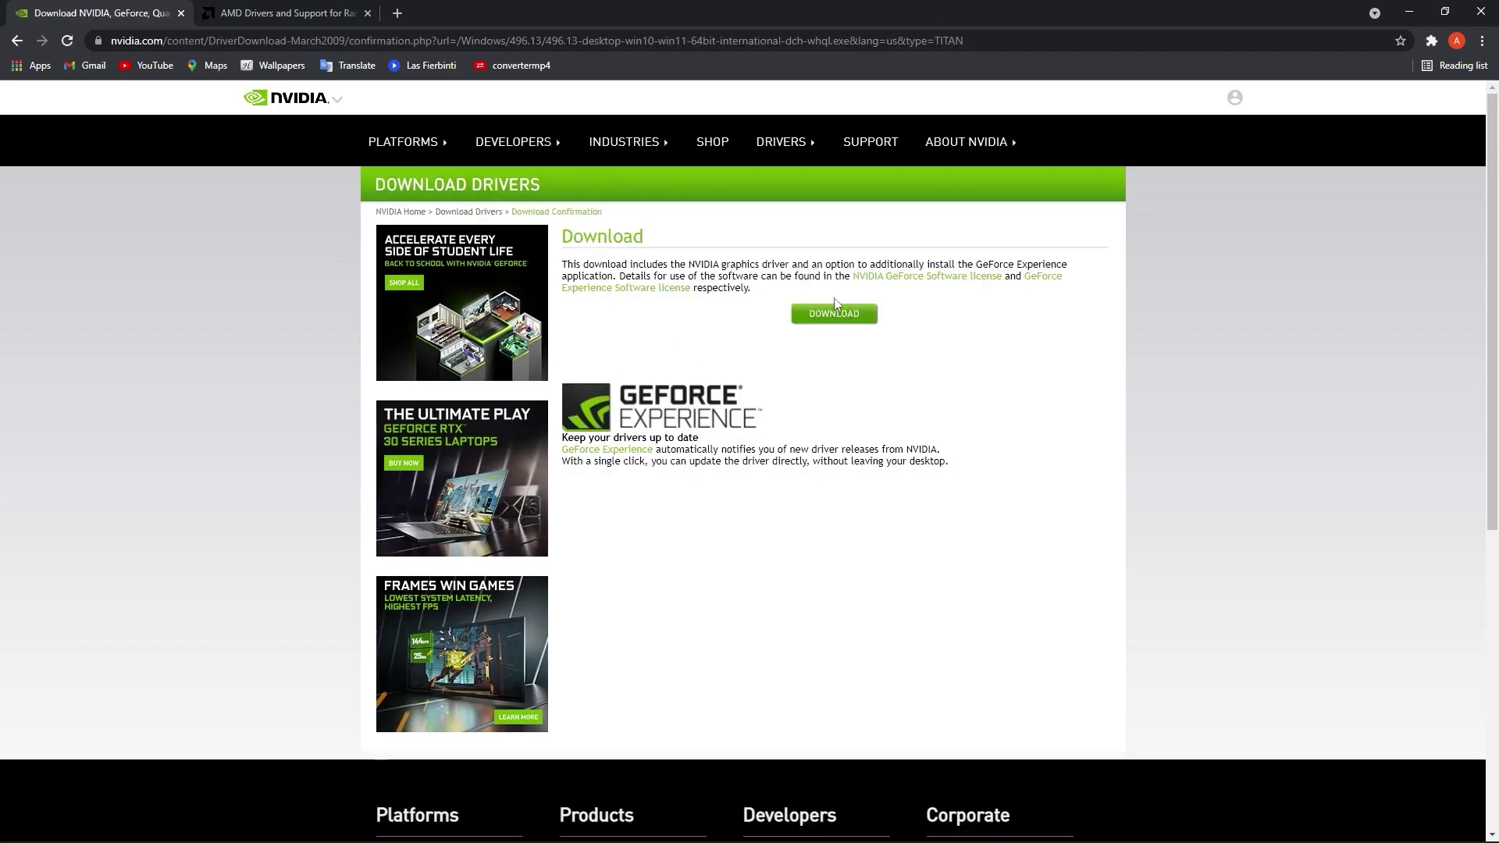
On AMD's support page, select Graphics > Radeon 5300 Series > RX 5300
click(317, 12)
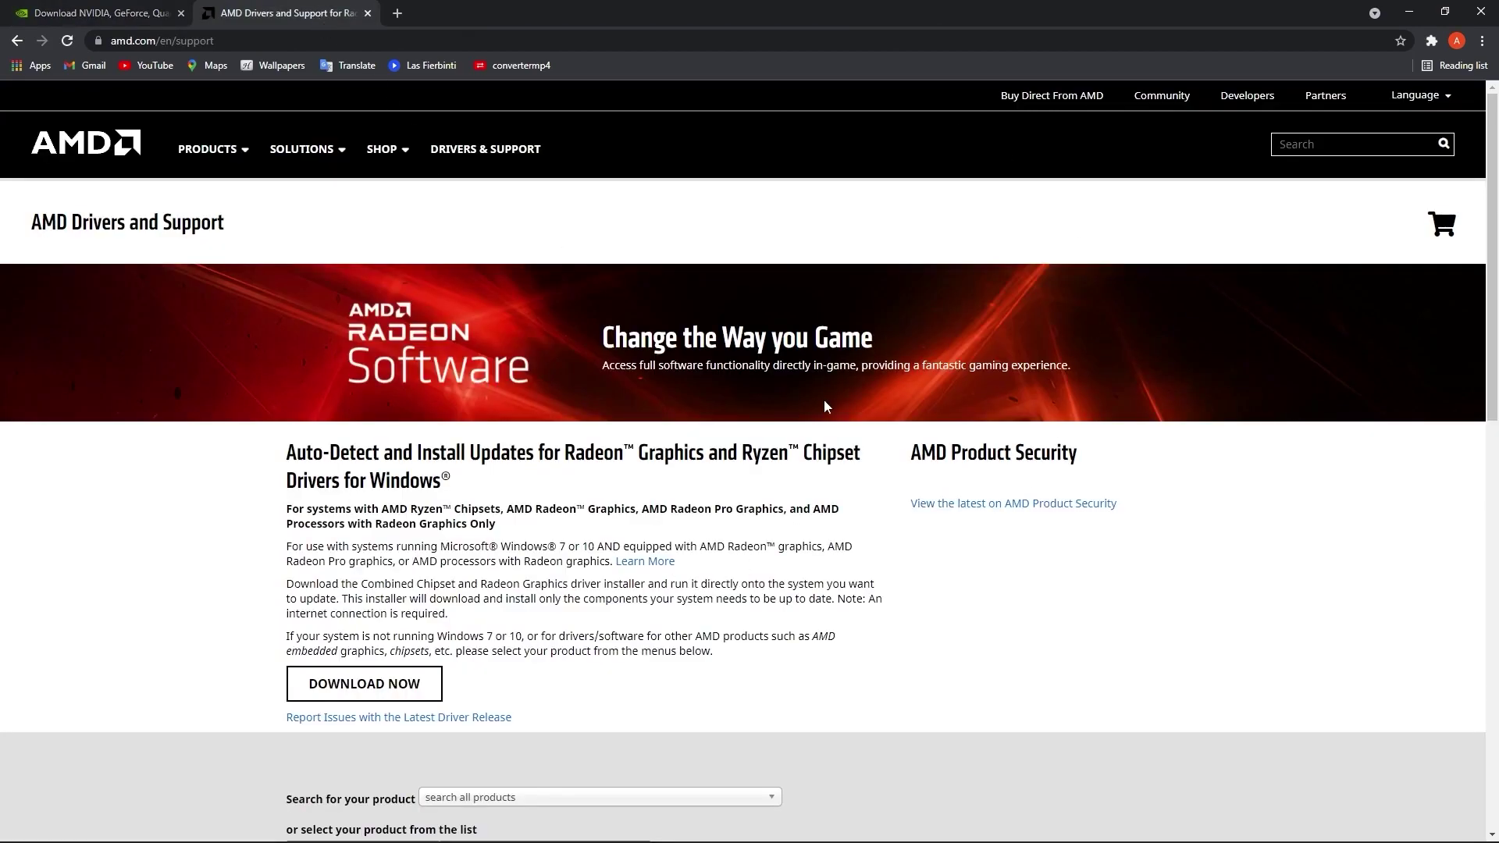
scroll(776, 465, down, 6)
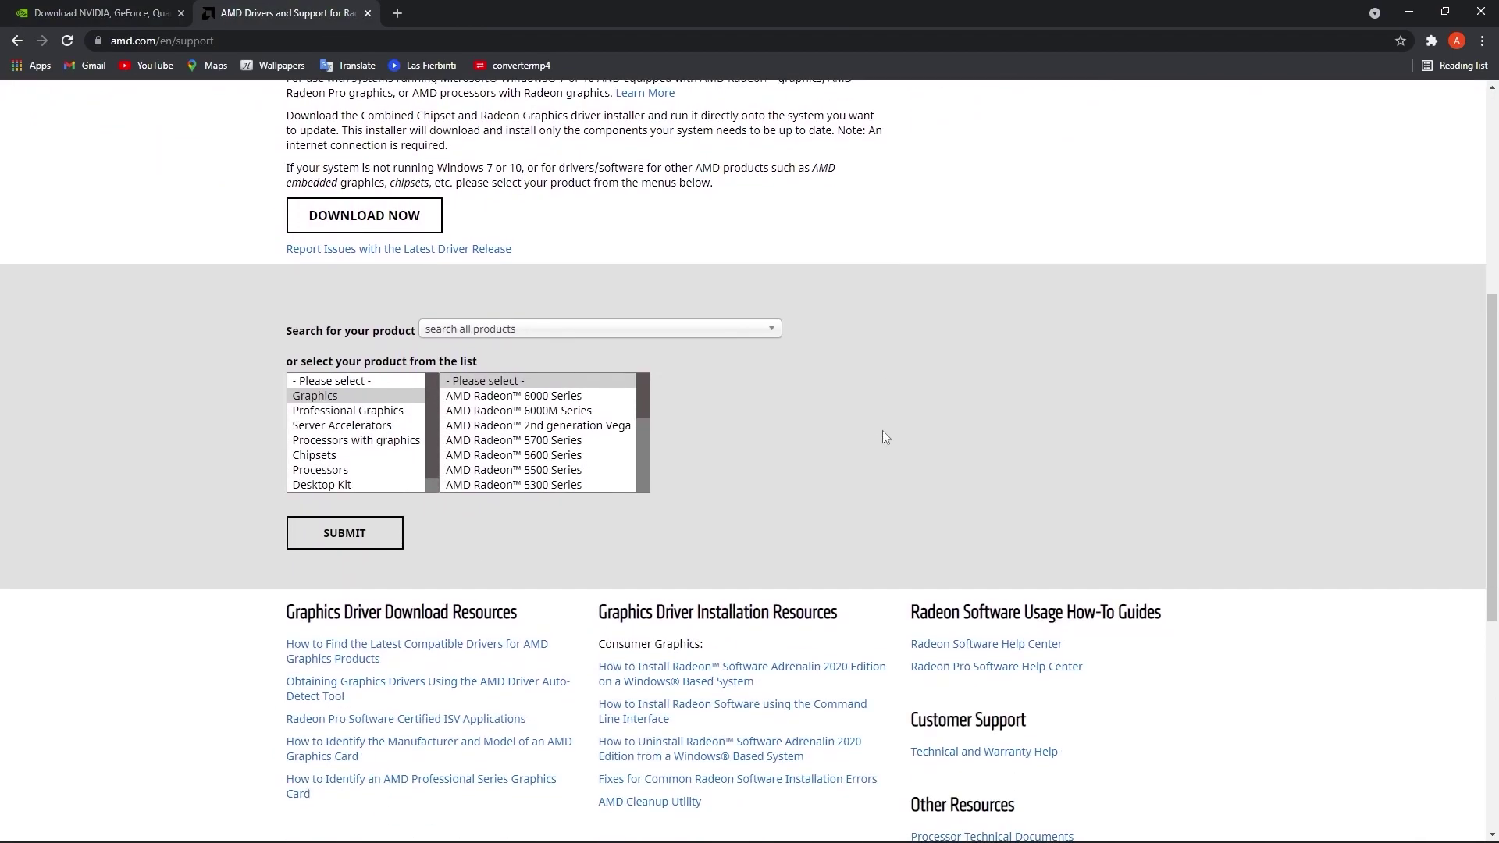
scroll(500, 418, down, 3)
click(511, 419)
scroll(515, 421, down, 3)
click(710, 396)
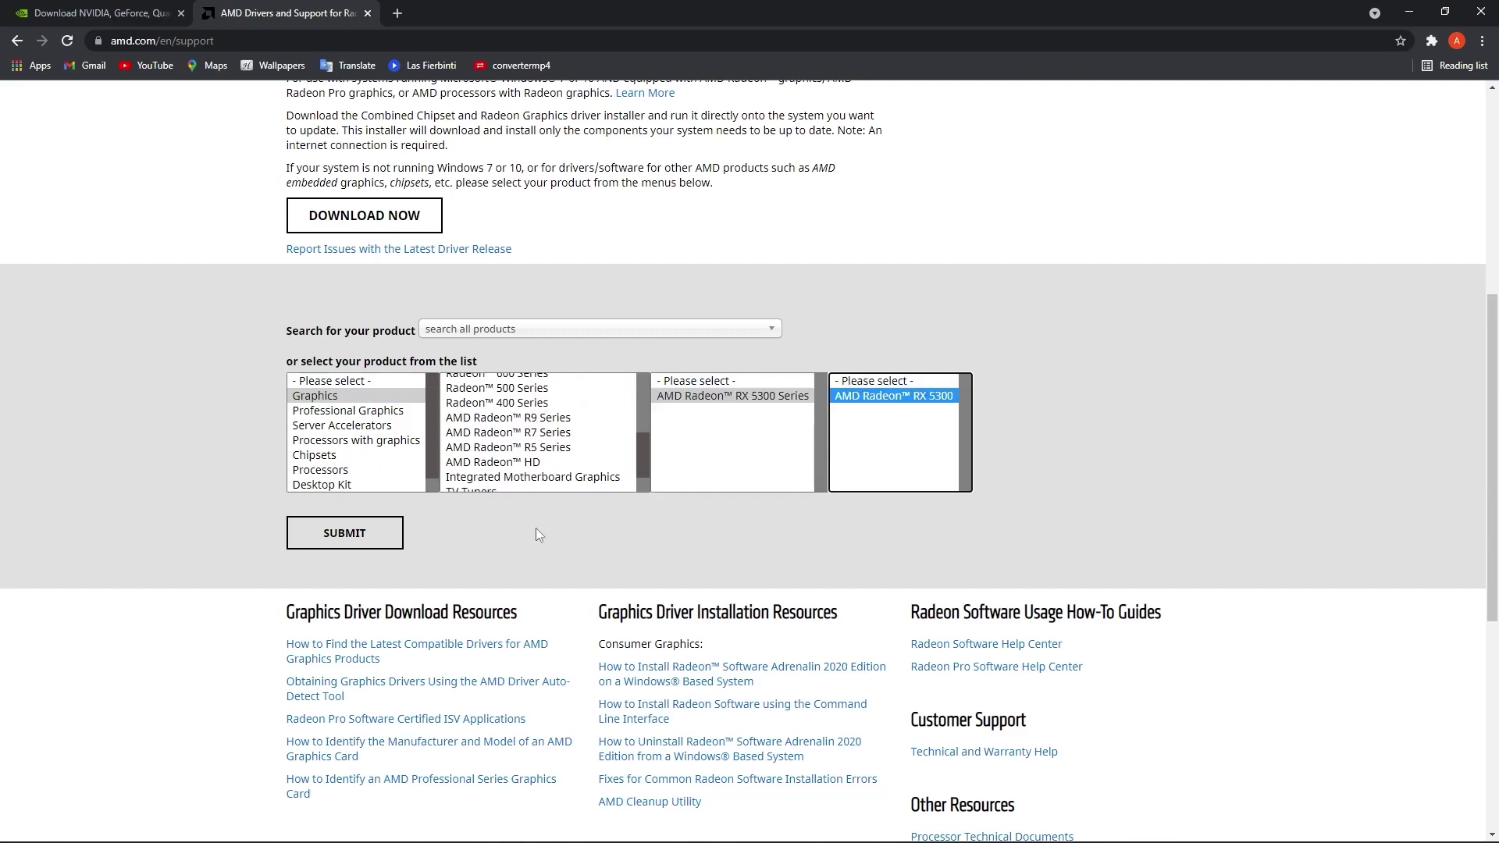